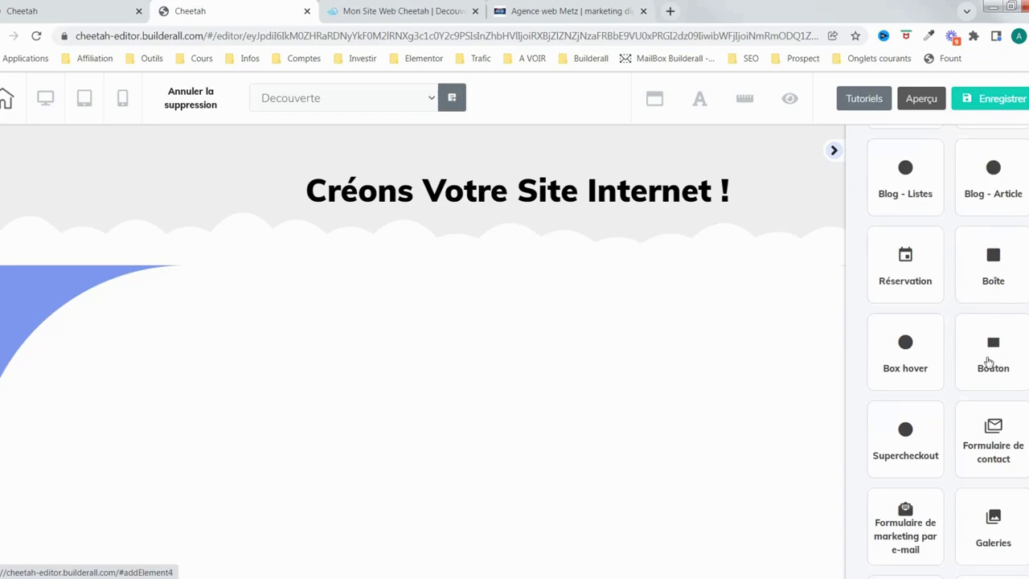
# Add the green rectangular Register Now button from the button elements to the blank area below the page heading
pyautogui.click(980, 357)
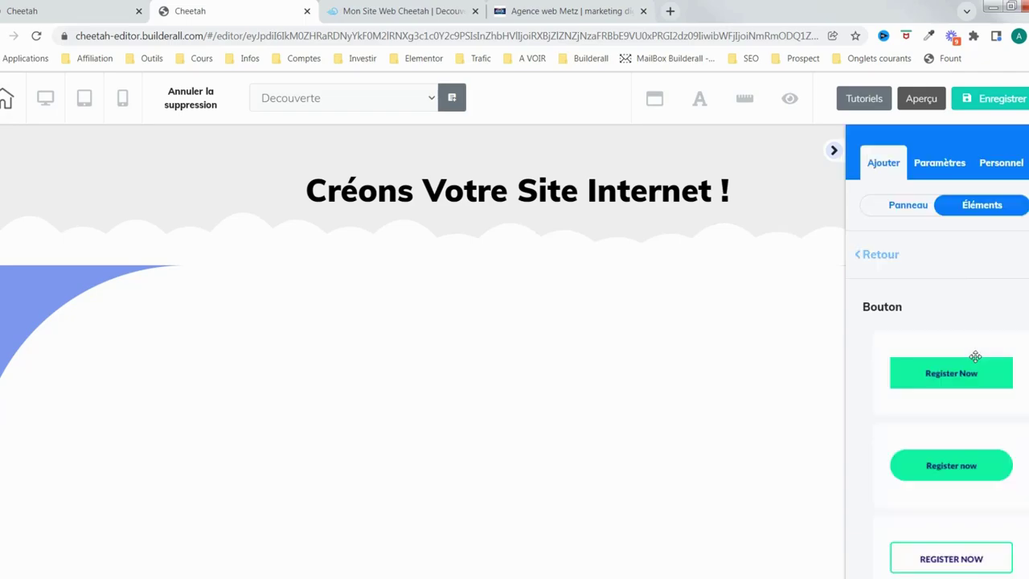
pyautogui.scroll(-10, 976, 359)
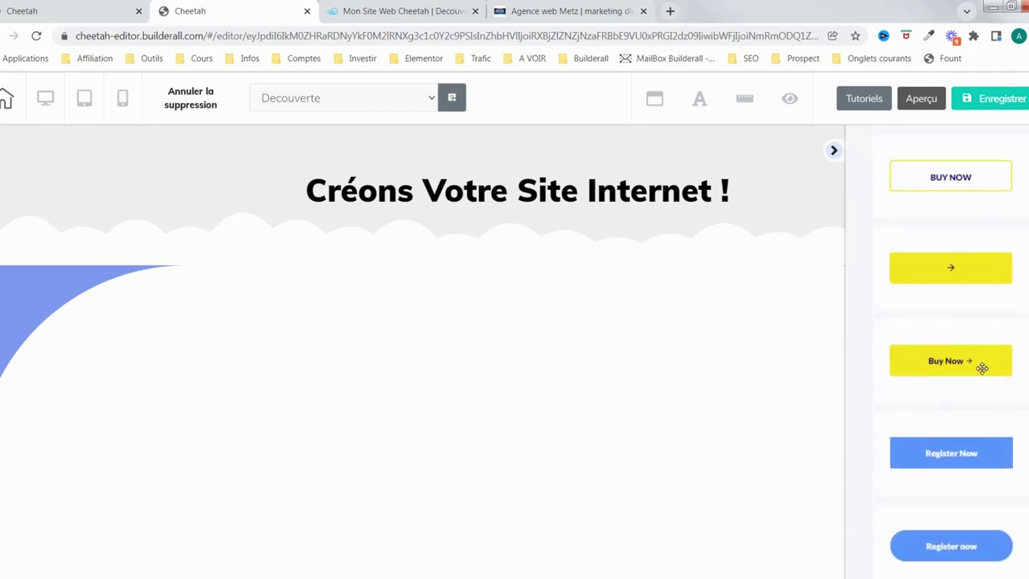
pyautogui.scroll(6, 982, 365)
pyautogui.scroll(5, 983, 365)
pyautogui.scroll(-1, 955, 259)
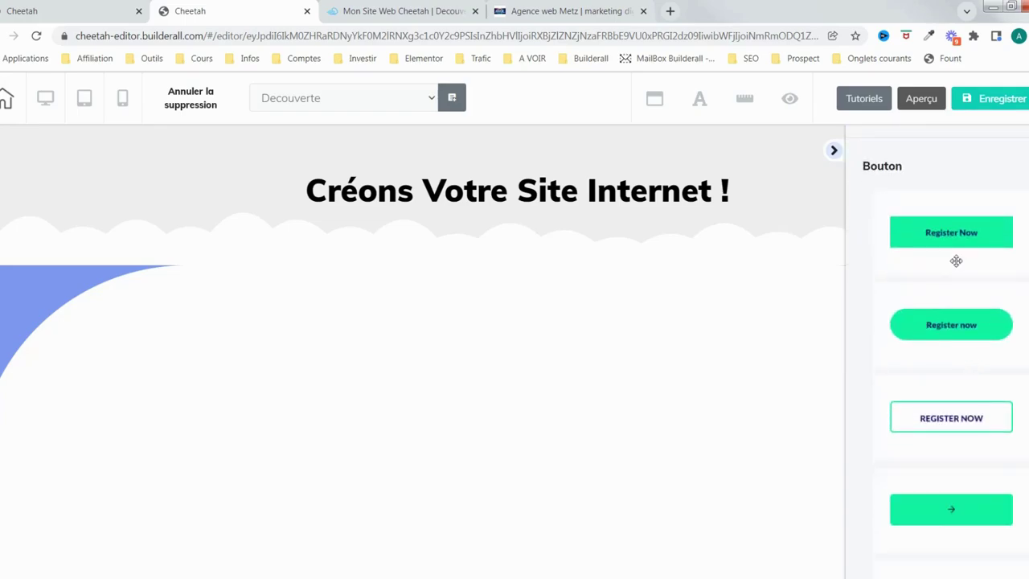
pyautogui.moveTo(919, 245); pyautogui.dragTo(517, 411)
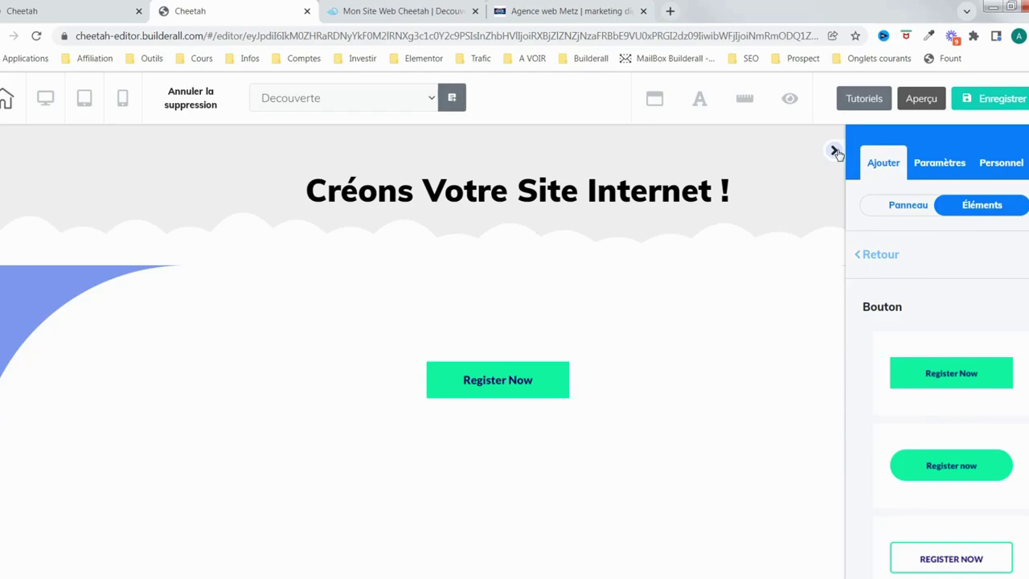
pyautogui.click(789, 412)
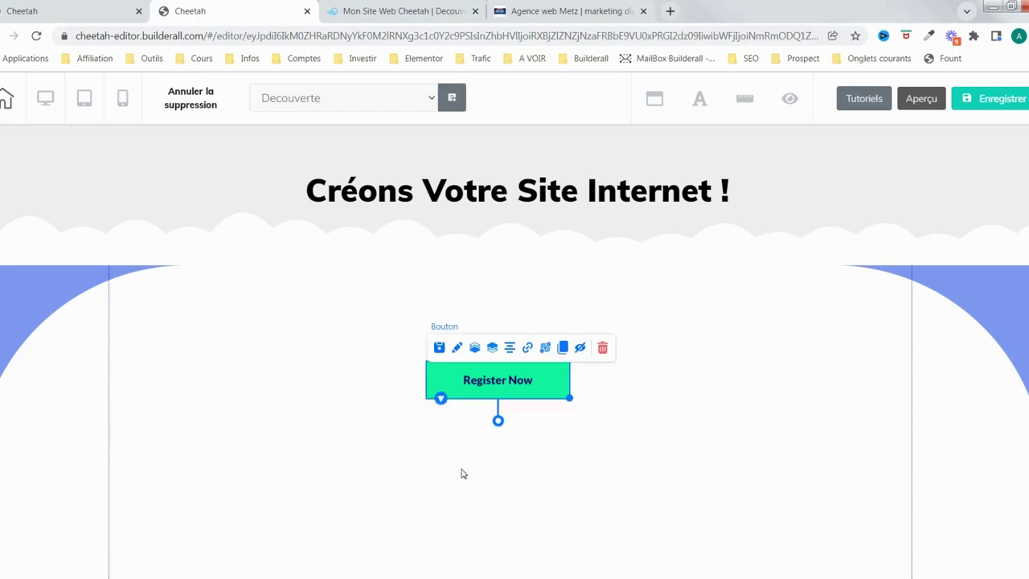
# Open the Register Now button's settings, move them clear of the button, and centre the button horizontally on the page
pyautogui.click(456, 351)
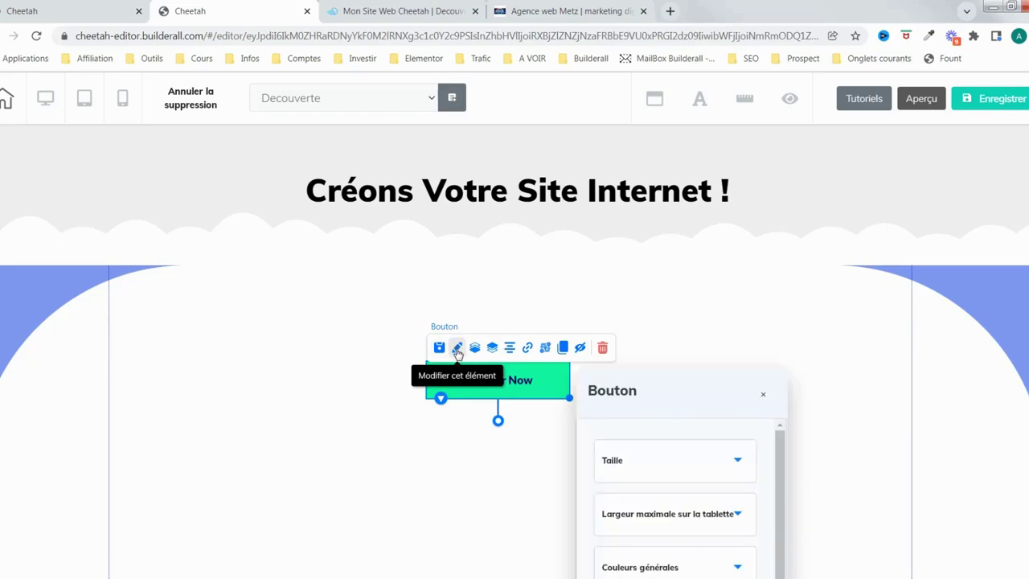
pyautogui.moveTo(659, 397)
pyautogui.mouseDown()
pyautogui.moveTo(812, 325)
pyautogui.moveTo(921, 185)
pyautogui.mouseUp()
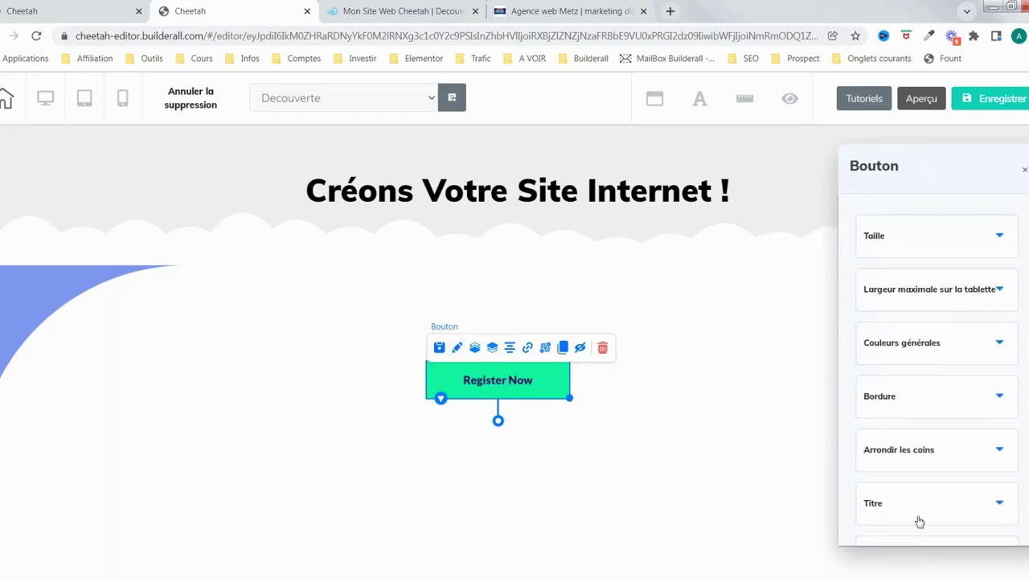
pyautogui.click(511, 348)
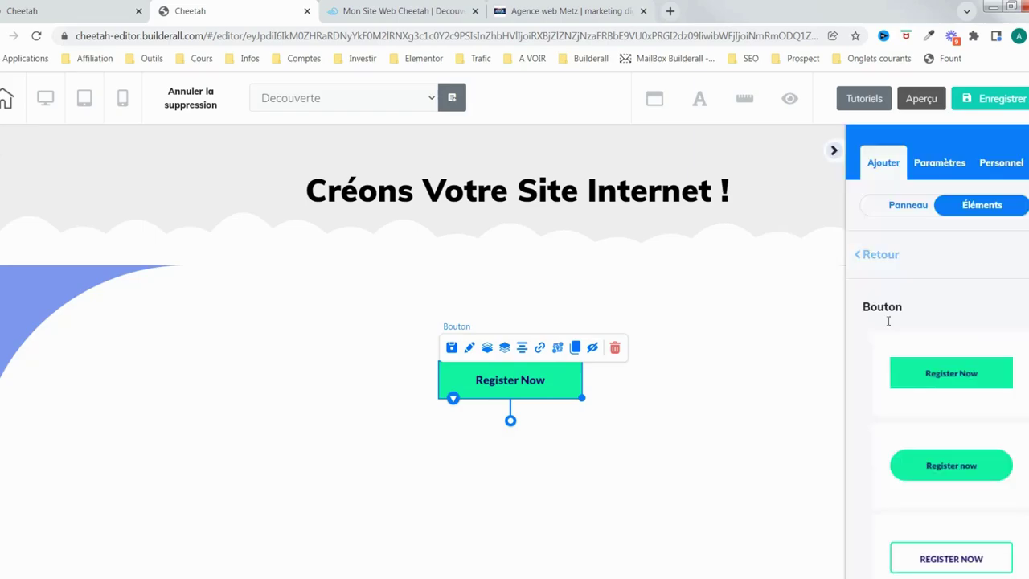
# Set the button's width to 229 and its height to 295 in its size settings
pyautogui.click(470, 349)
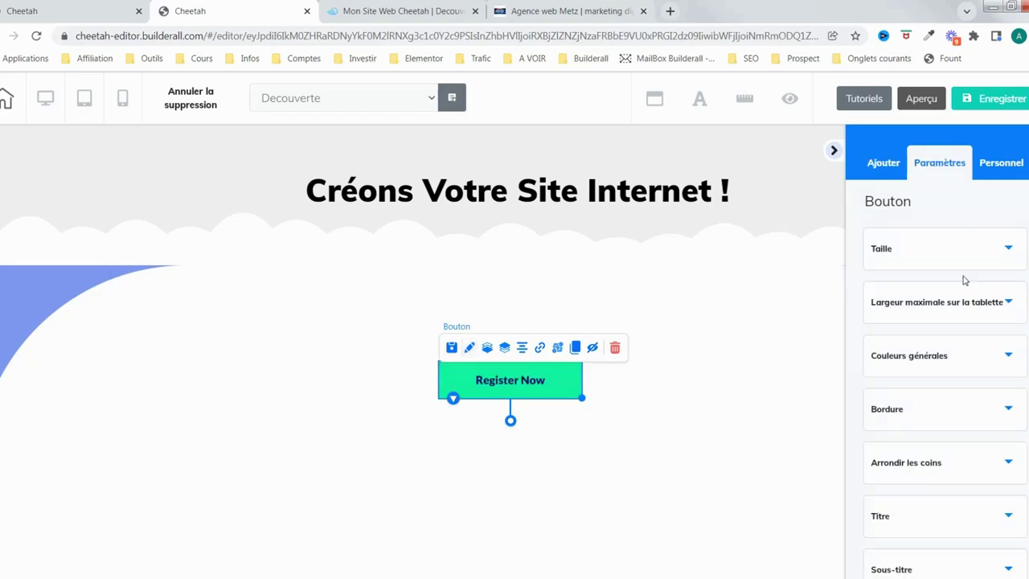
pyautogui.click(1004, 249)
pyautogui.moveTo(889, 322)
pyautogui.mouseDown()
pyautogui.moveTo(921, 320)
pyautogui.moveTo(893, 322)
pyautogui.mouseUp()
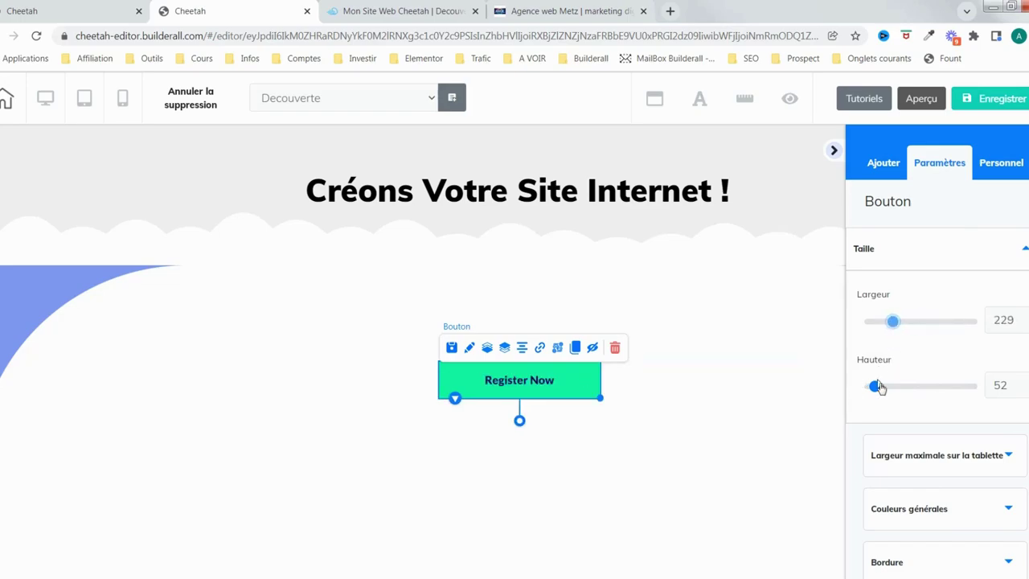
pyautogui.moveTo(874, 386); pyautogui.dragTo(898, 386)
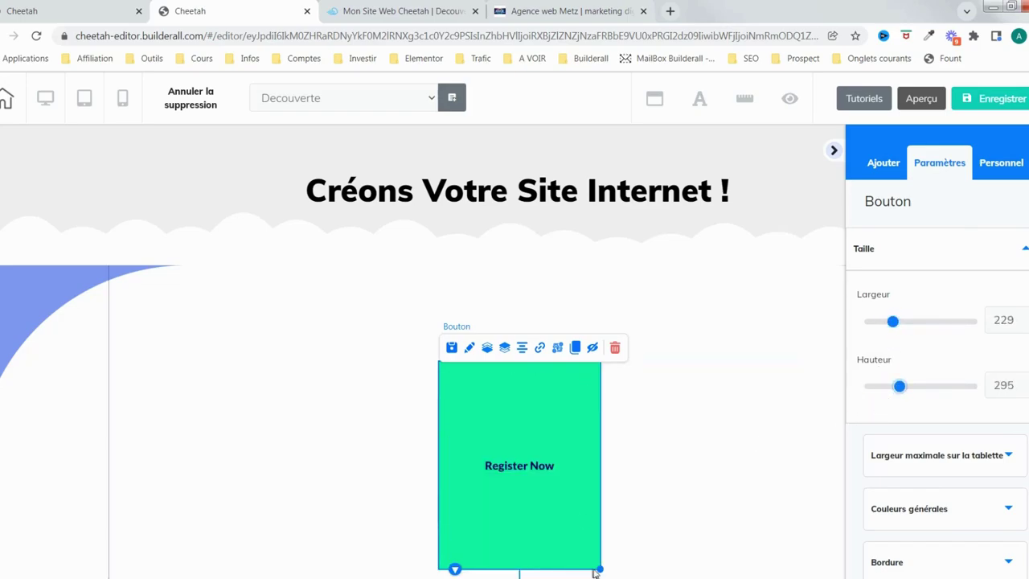
# Resize the button directly on the page into a wide, low rectangle and close its size settings
pyautogui.moveTo(601, 570); pyautogui.dragTo(683, 404)
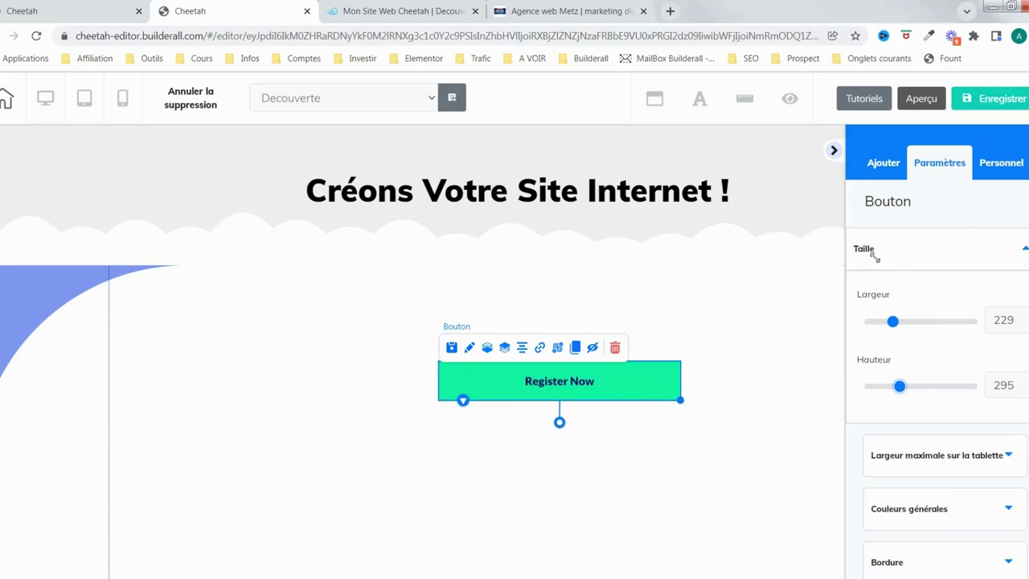
pyautogui.click(1024, 251)
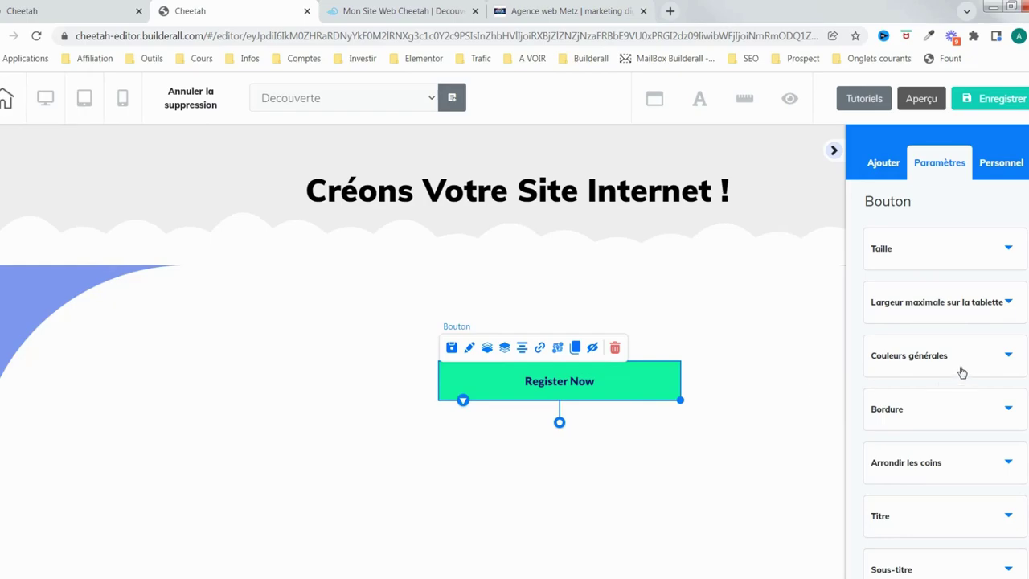
# Set the button's solid background colour to the greyish blue C1C2D2 in the general colours
pyautogui.click(990, 361)
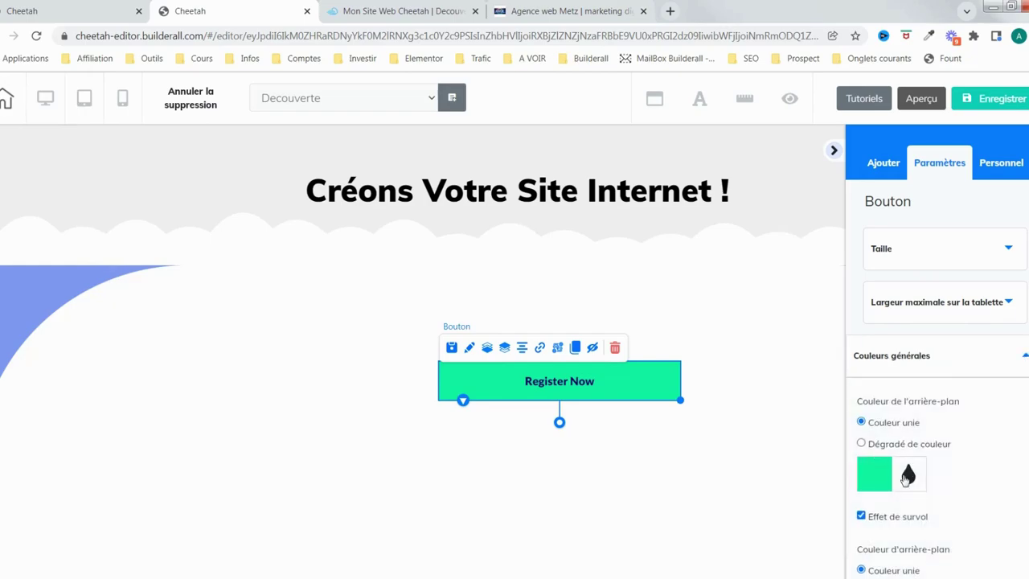
pyautogui.scroll(-3, 907, 402)
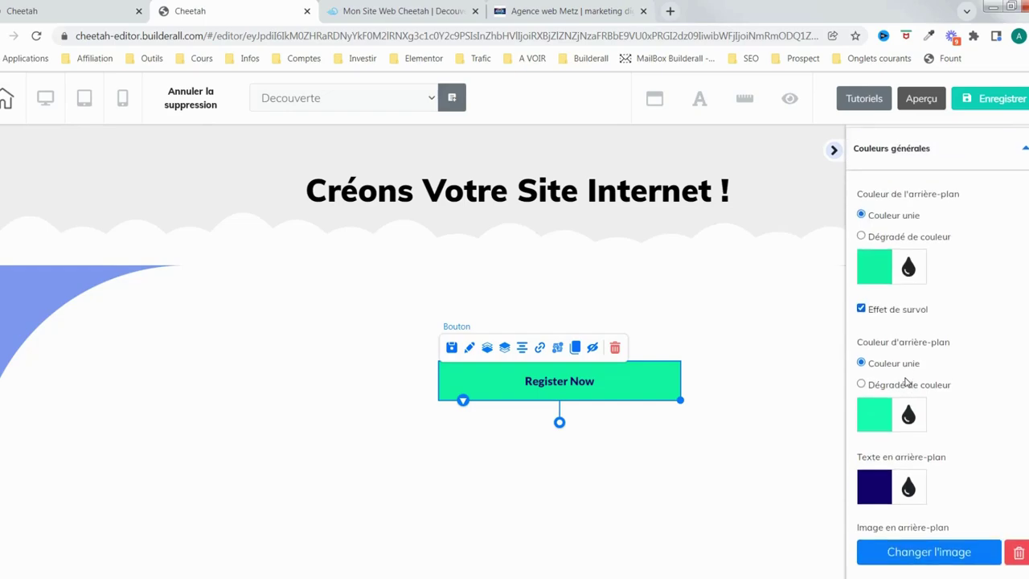
pyautogui.scroll(1, 906, 381)
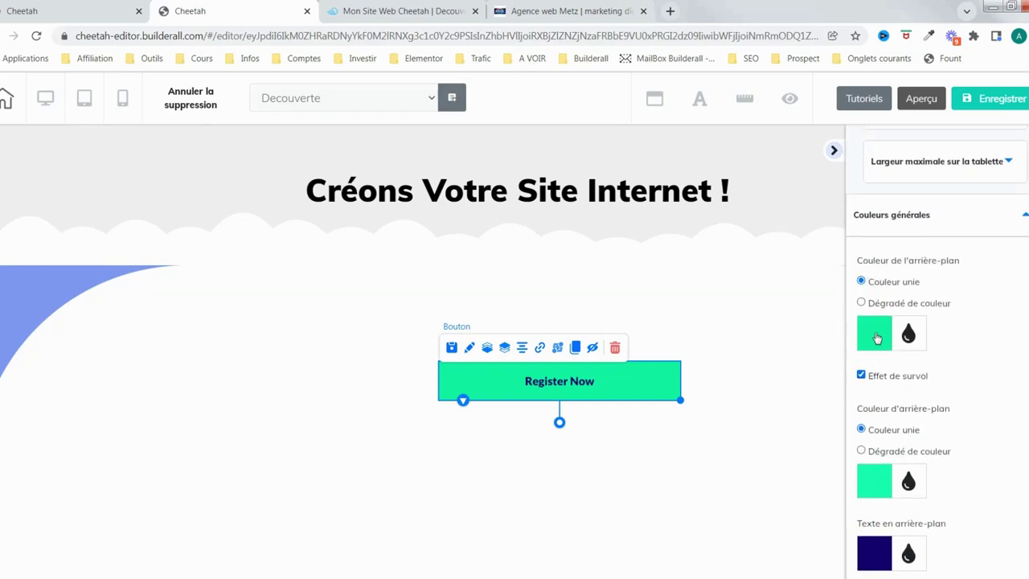
pyautogui.click(871, 347)
pyautogui.moveTo(904, 394)
pyautogui.mouseDown()
pyautogui.moveTo(934, 427)
pyautogui.moveTo(885, 440)
pyautogui.mouseUp()
pyautogui.moveTo(924, 491); pyautogui.dragTo(958, 493)
pyautogui.moveTo(903, 441)
pyautogui.mouseDown()
pyautogui.moveTo(928, 395)
pyautogui.moveTo(884, 404)
pyautogui.moveTo(895, 391)
pyautogui.moveTo(897, 399)
pyautogui.moveTo(876, 385)
pyautogui.mouseUp()
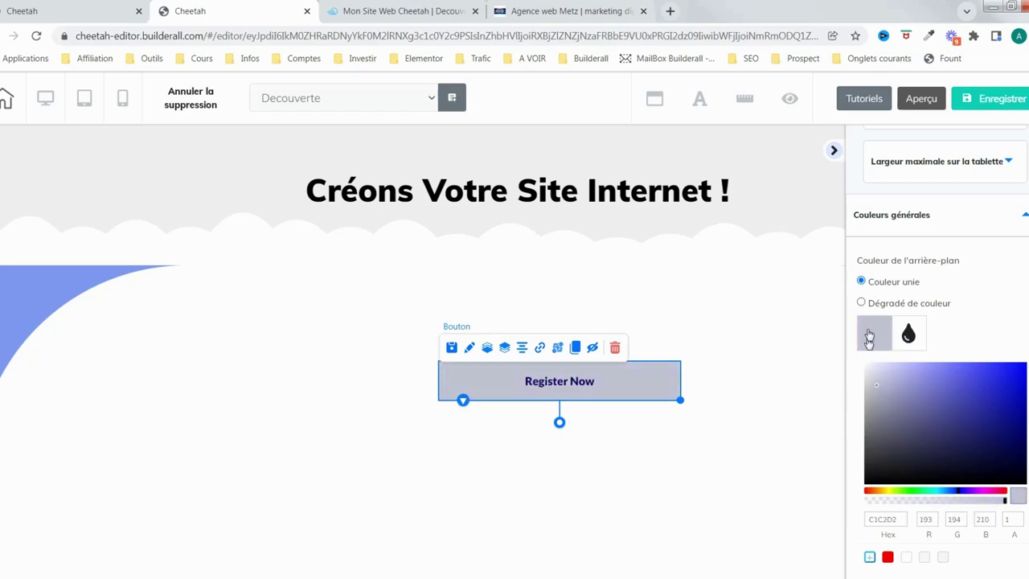
# Switch the button's background to a colour gradient and set its first colour to the pink E3A8A2
pyautogui.click(861, 303)
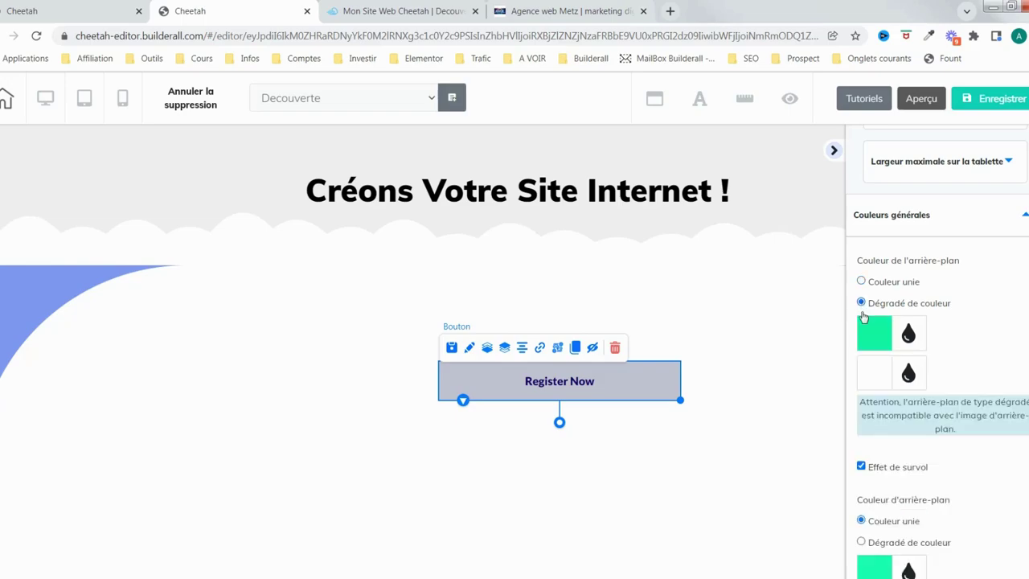
pyautogui.click(875, 339)
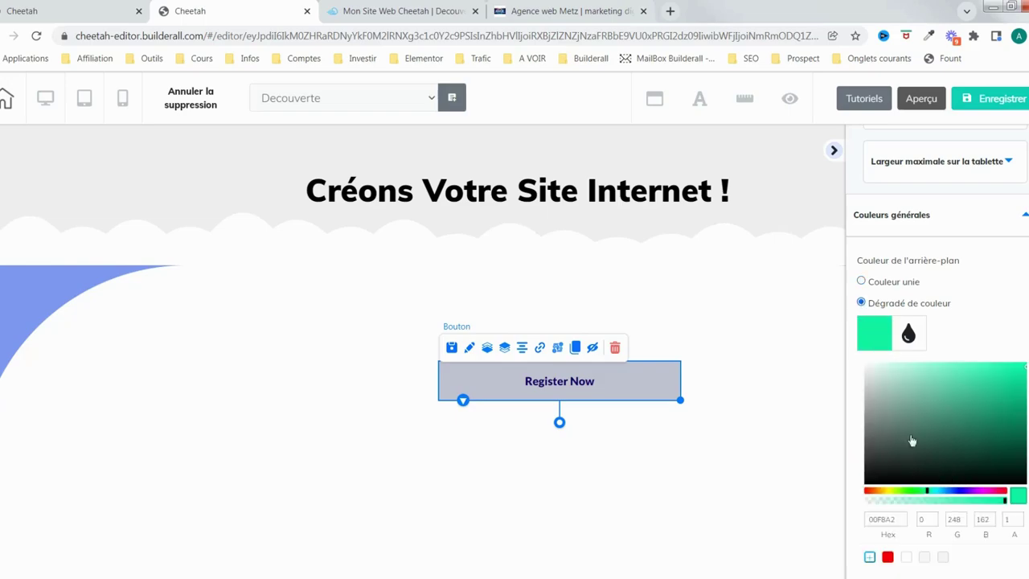
pyautogui.click(912, 380)
pyautogui.click(910, 379)
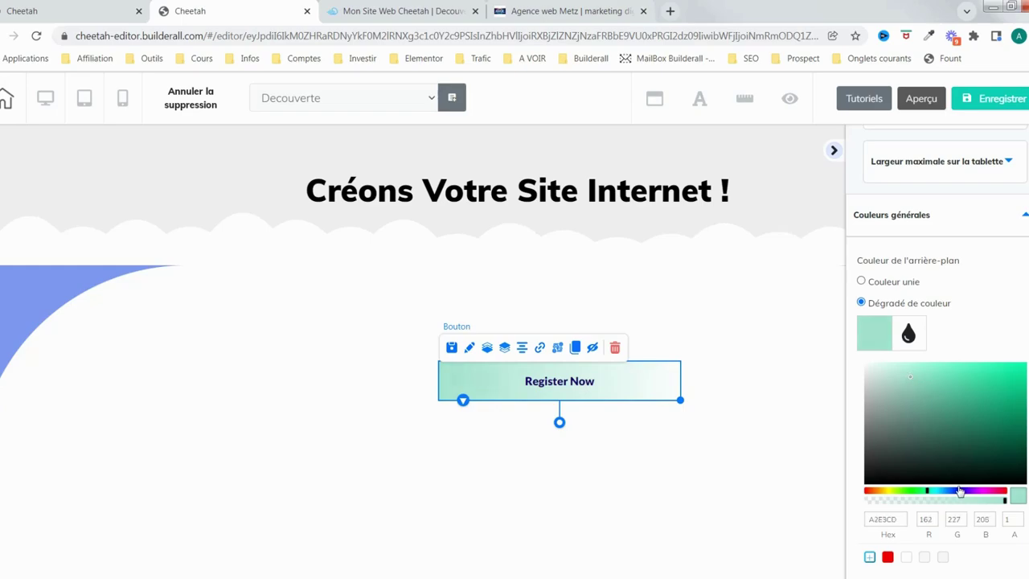
pyautogui.moveTo(956, 493); pyautogui.dragTo(867, 490)
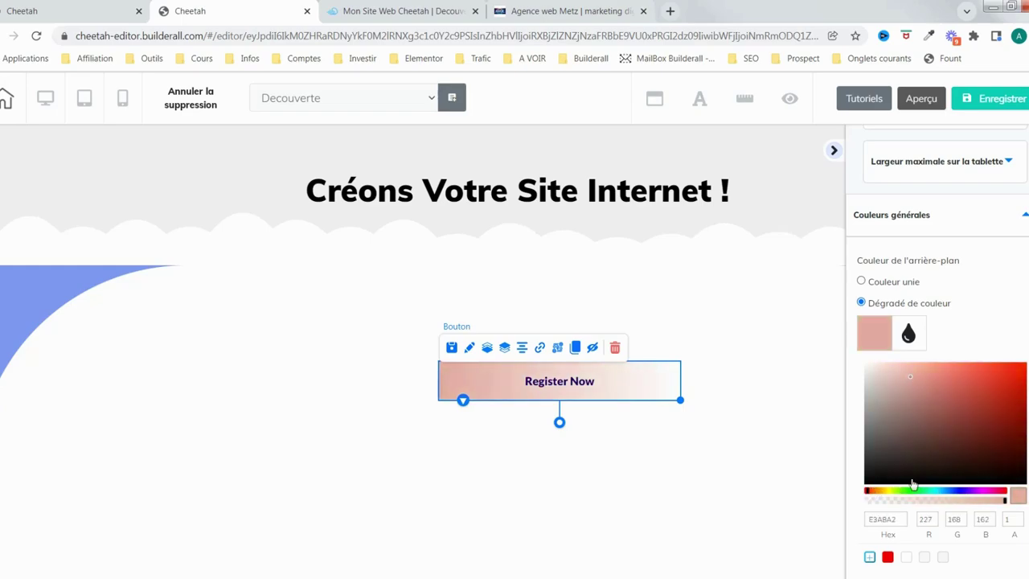
pyautogui.click(884, 338)
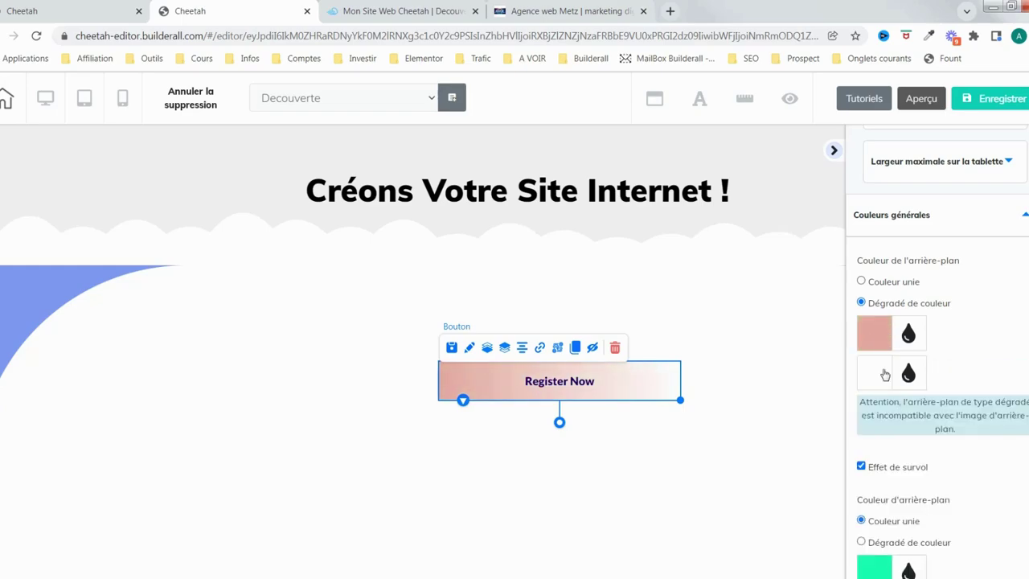
# Set the second colour of the button's background gradient to the yellow F8DD49
pyautogui.click(880, 374)
pyautogui.click(885, 530)
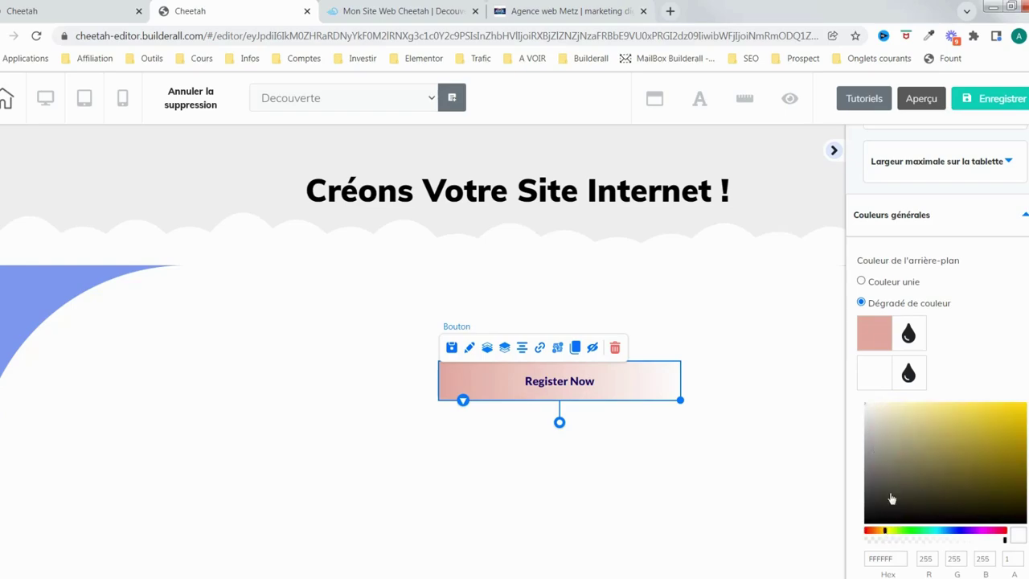
pyautogui.moveTo(886, 425); pyautogui.dragTo(978, 407)
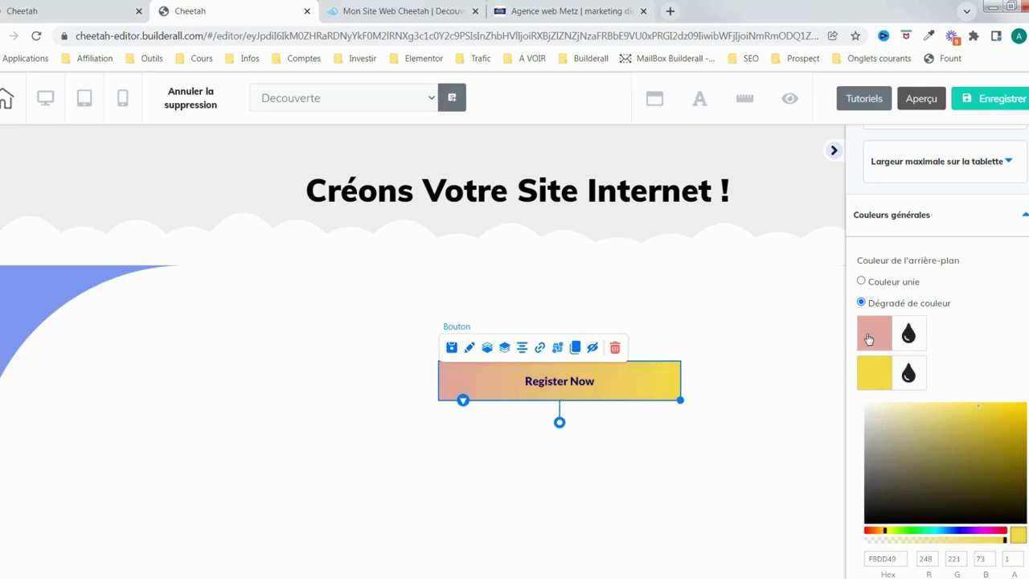
pyautogui.click(877, 336)
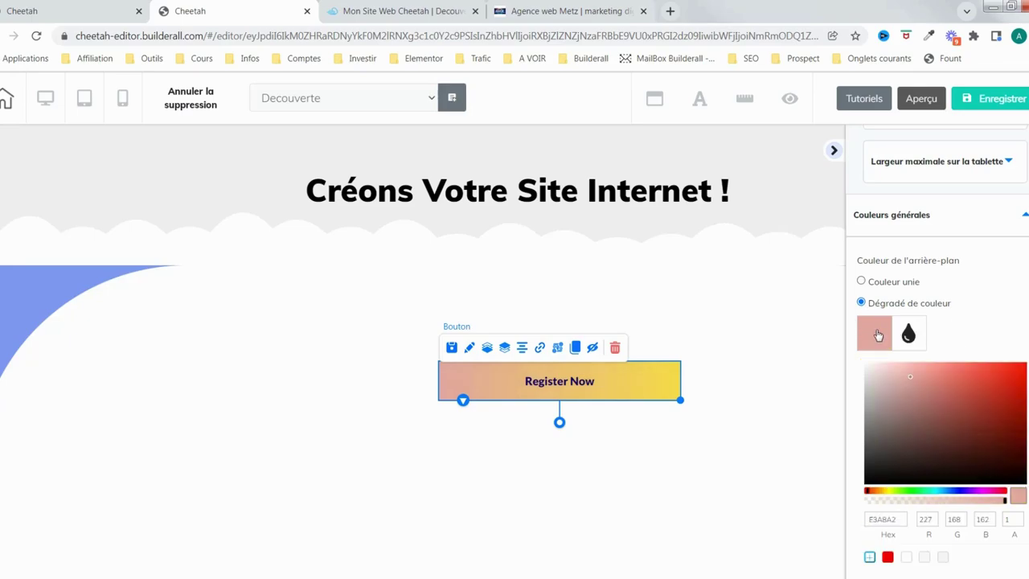
pyautogui.click(873, 346)
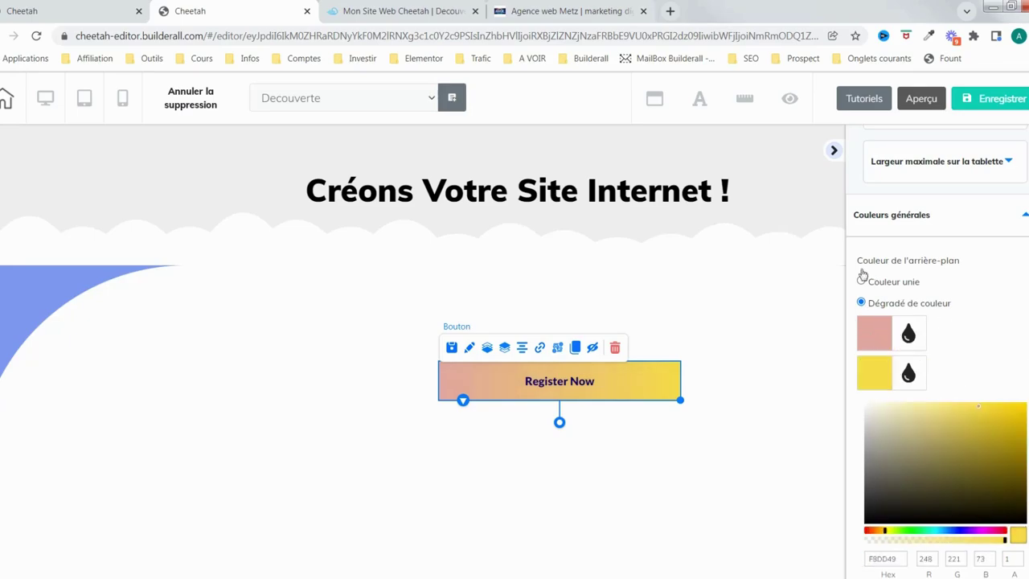
# Return the button's background to a solid colour and set it to the light lavender C3C4E6
pyautogui.click(862, 281)
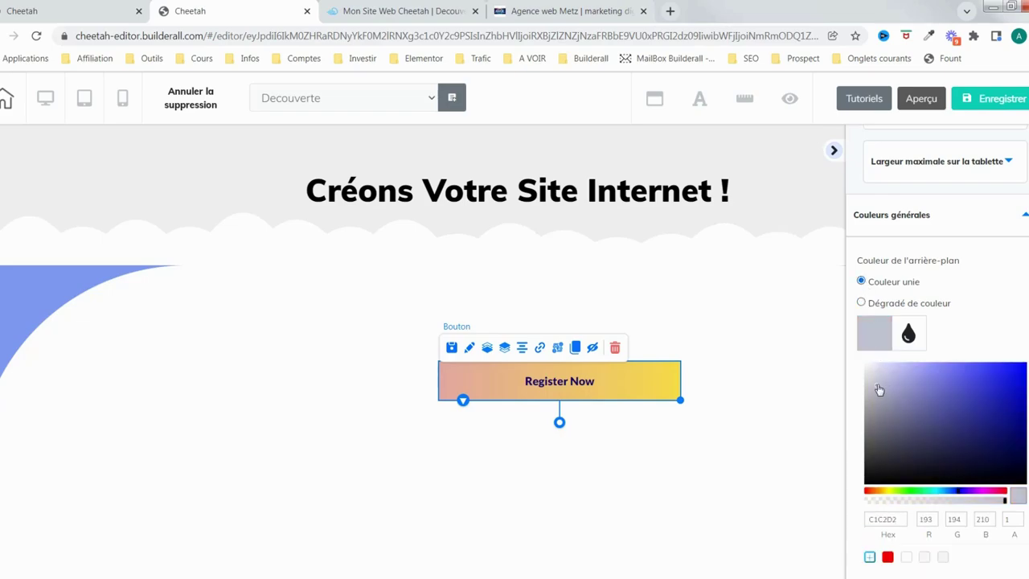
pyautogui.moveTo(894, 382)
pyautogui.mouseDown()
pyautogui.moveTo(911, 379)
pyautogui.moveTo(891, 379)
pyautogui.mouseUp()
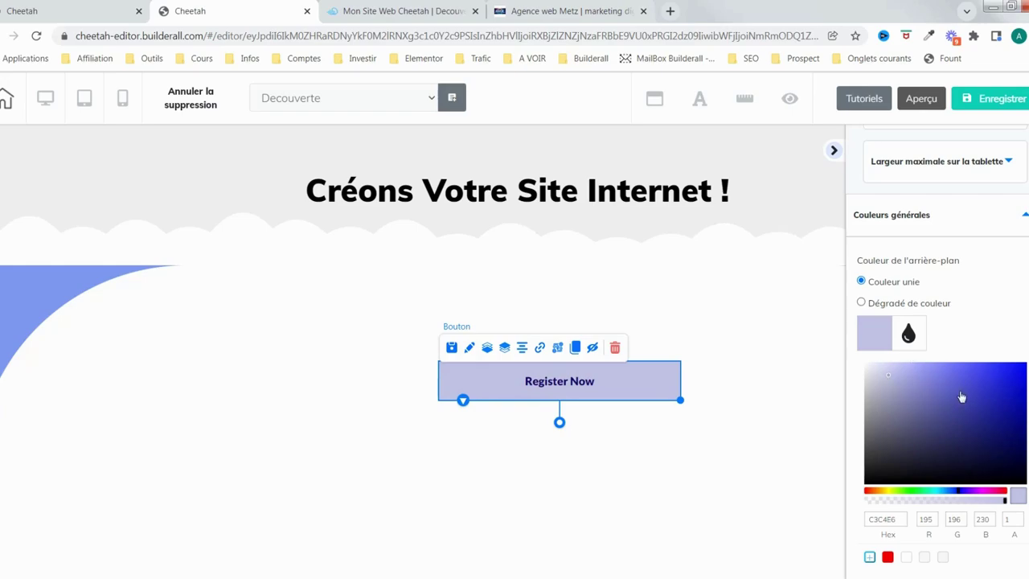
pyautogui.scroll(-3, 977, 413)
pyautogui.scroll(2, 975, 411)
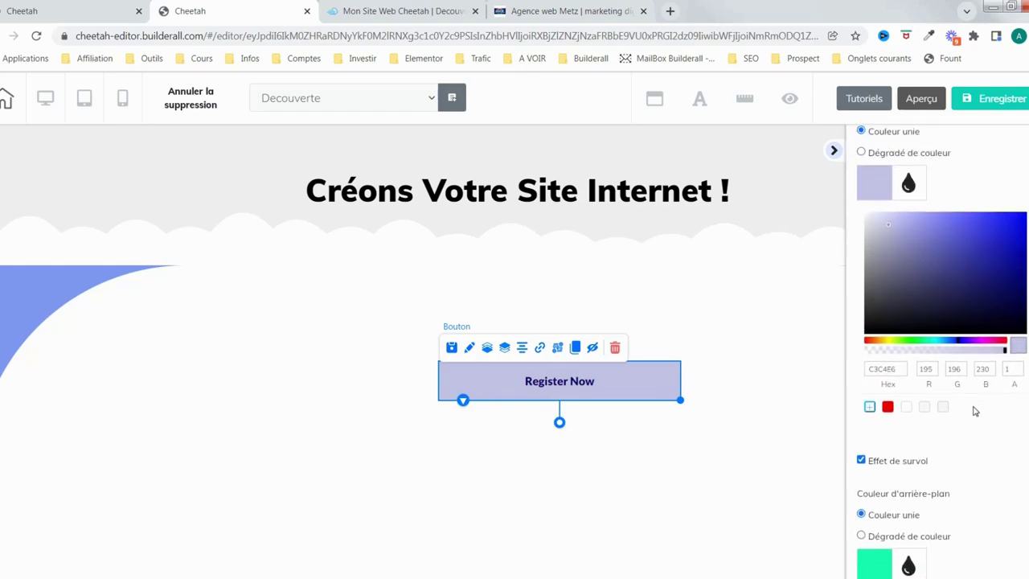
pyautogui.scroll(1, 974, 411)
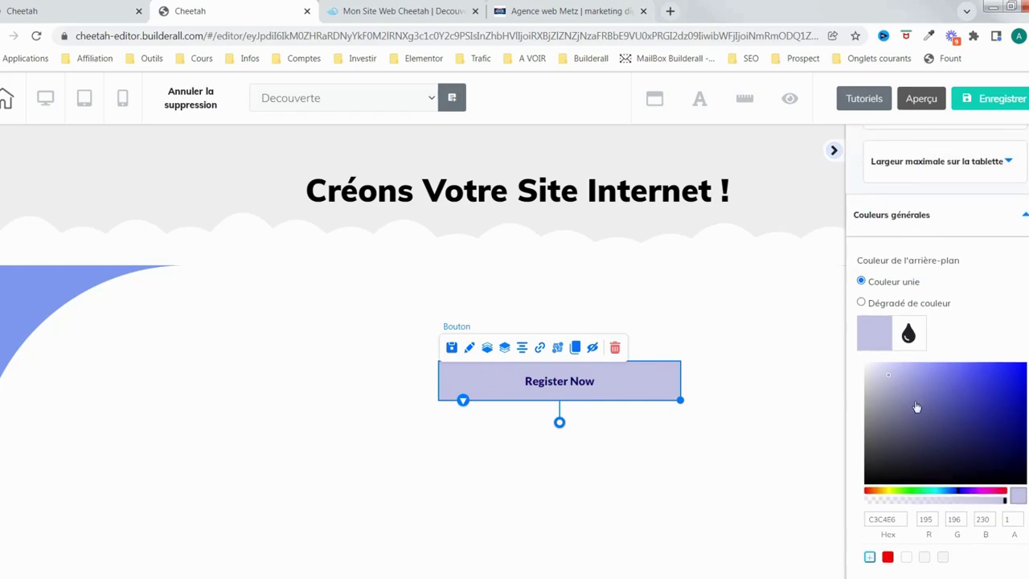
# Switch the button's background to gradient to review its options and background-image note, and return it to a solid colour
pyautogui.click(862, 303)
pyautogui.scroll(-2, 933, 422)
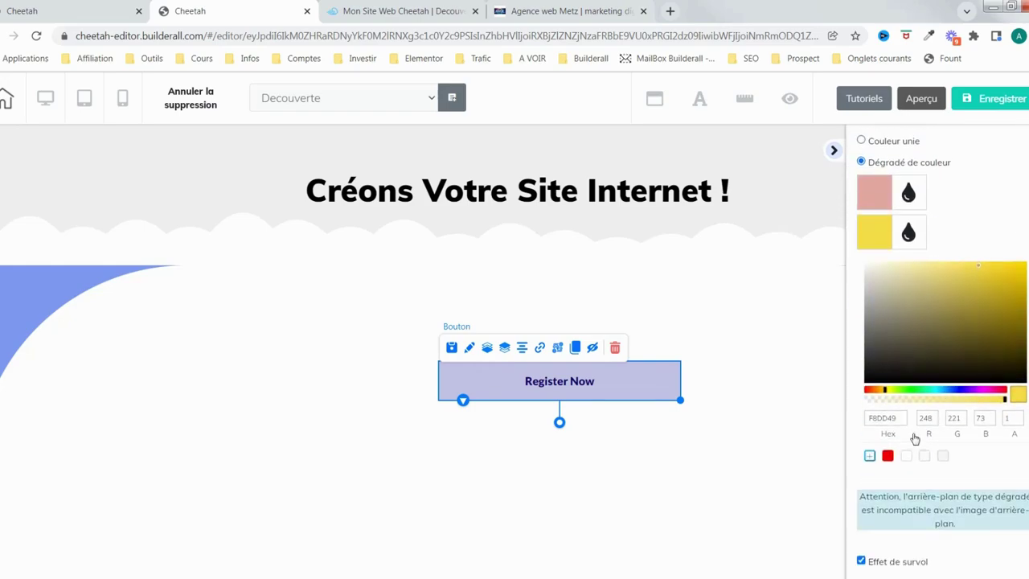
pyautogui.scroll(-1, 938, 496)
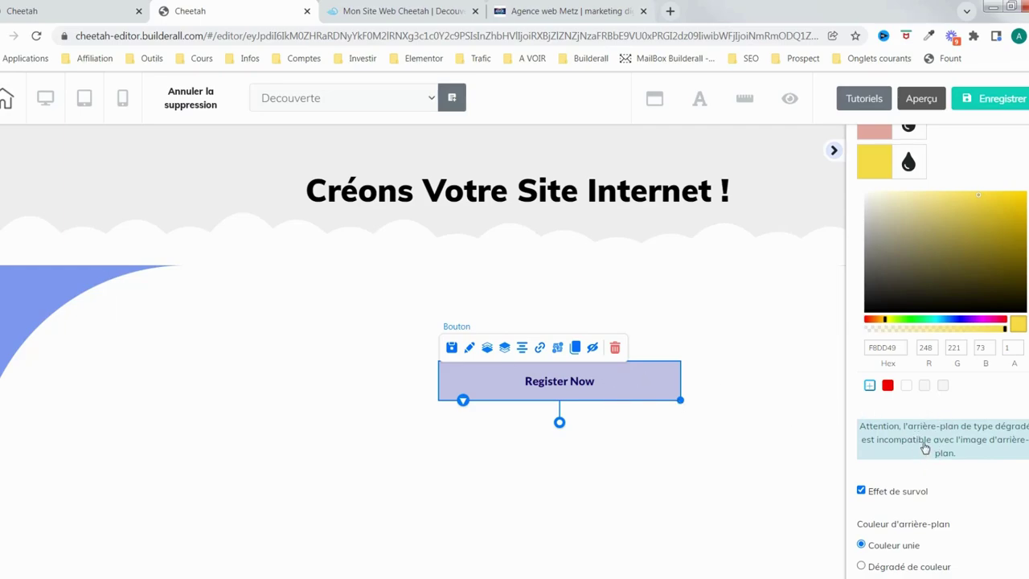
pyautogui.scroll(2, 920, 442)
pyautogui.scroll(-1, 920, 442)
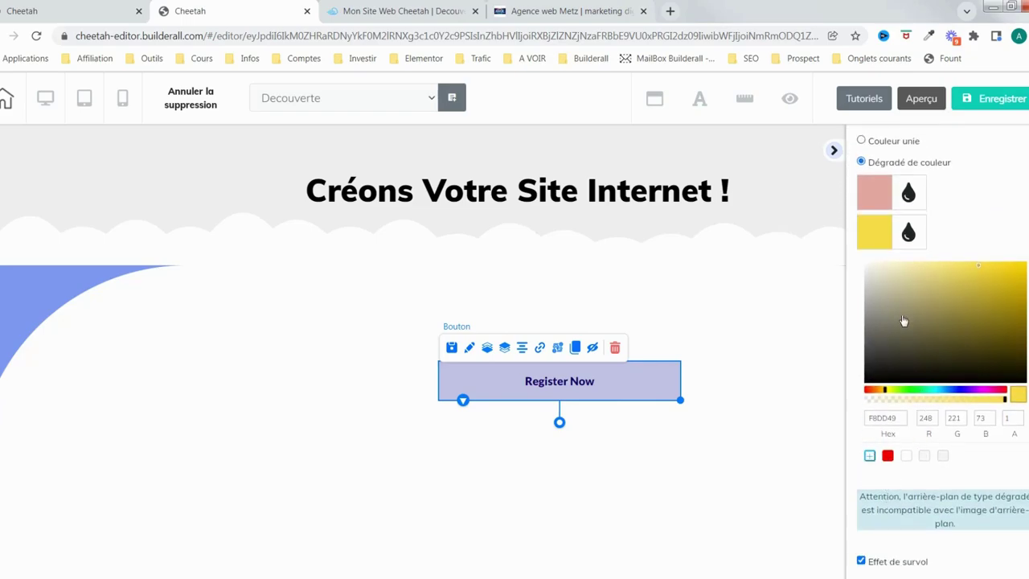
pyautogui.scroll(2, 904, 321)
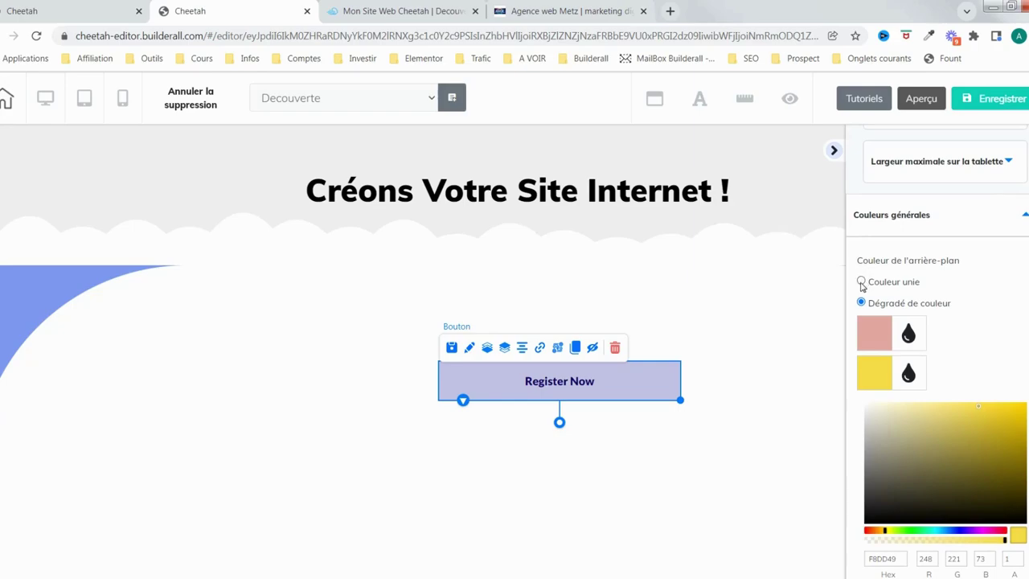
pyautogui.click(862, 283)
pyautogui.scroll(-2, 903, 346)
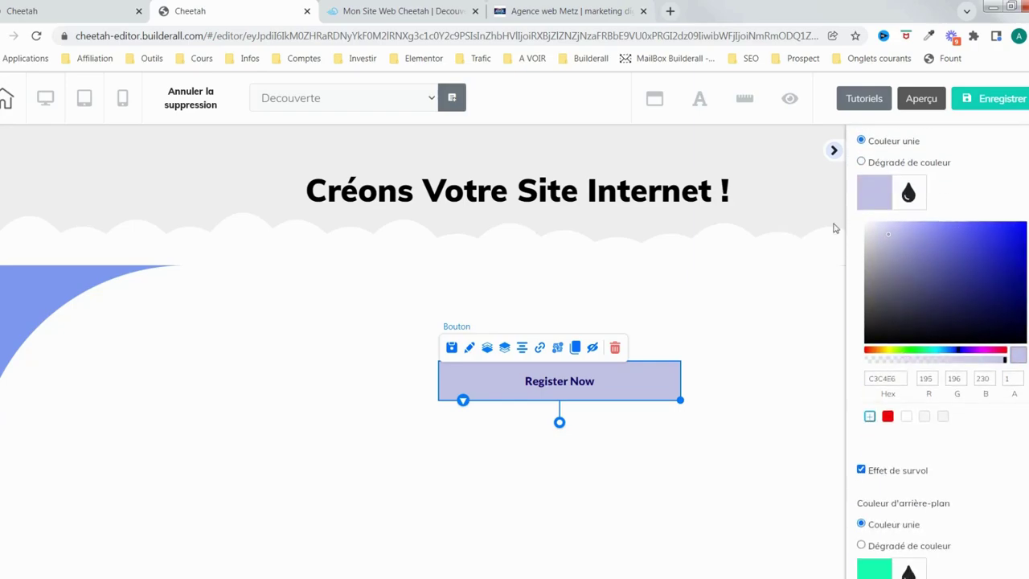
# Set the button's hover background to the solid red FF1919
pyautogui.scroll(1, 884, 314)
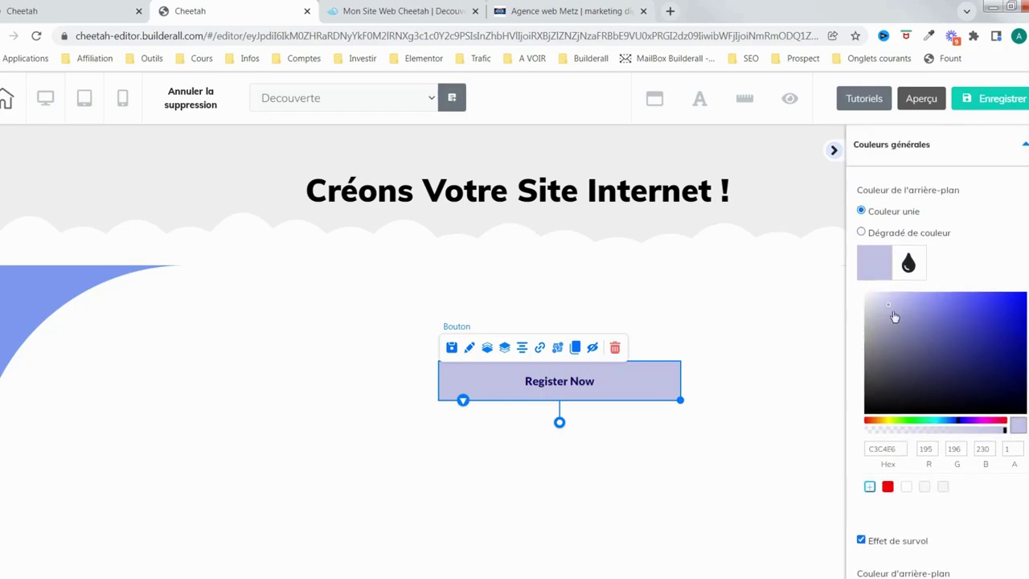
pyautogui.scroll(-2, 874, 434)
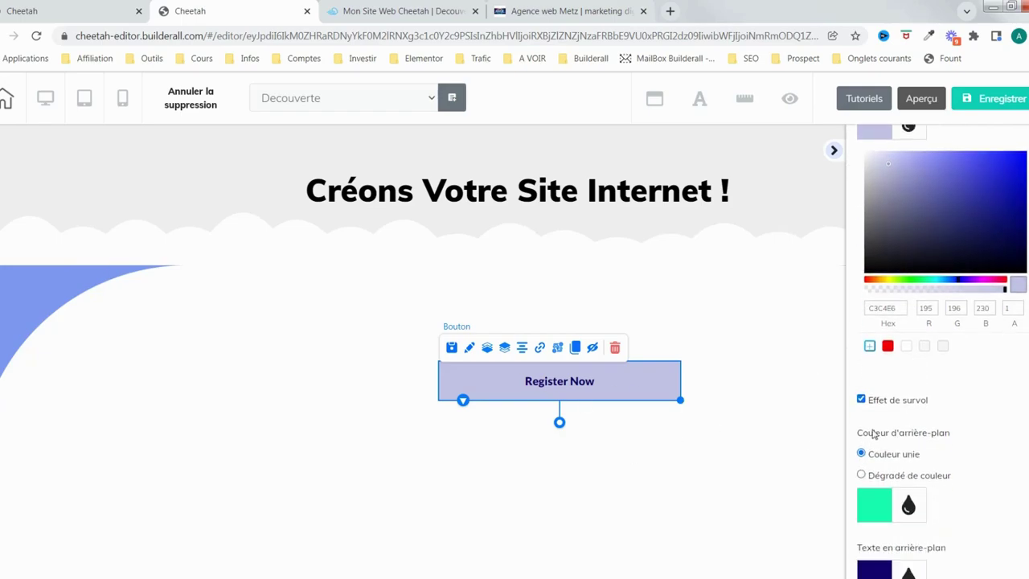
pyautogui.moveTo(897, 308); pyautogui.dragTo(867, 309)
pyautogui.scroll(-1, 901, 427)
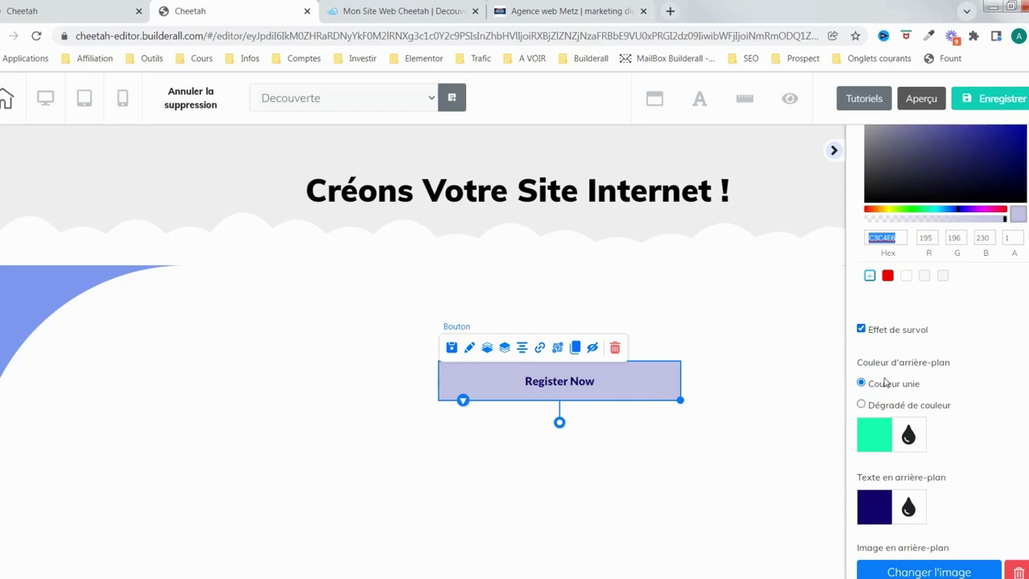
pyautogui.scroll(-3, 884, 389)
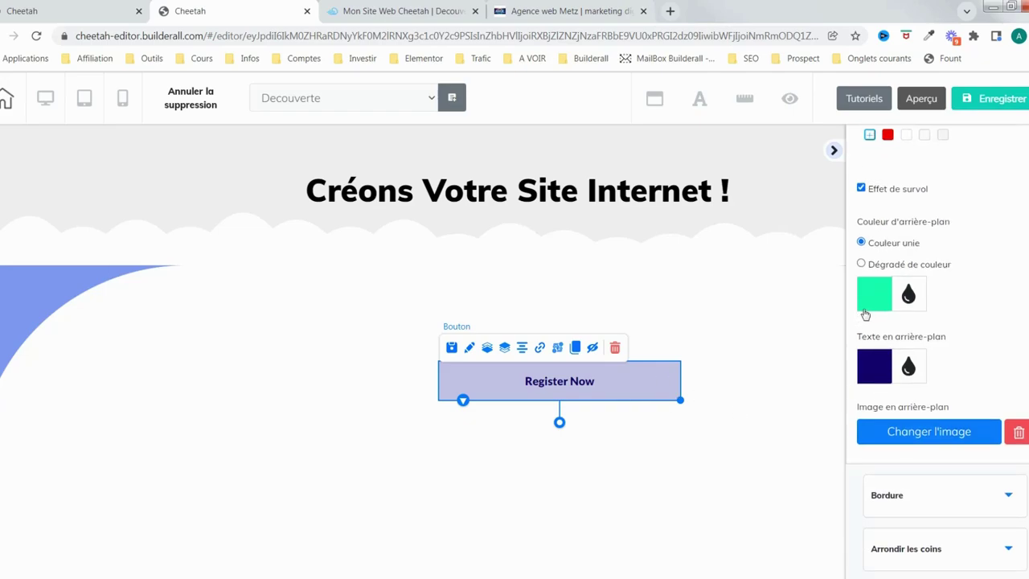
pyautogui.click(874, 300)
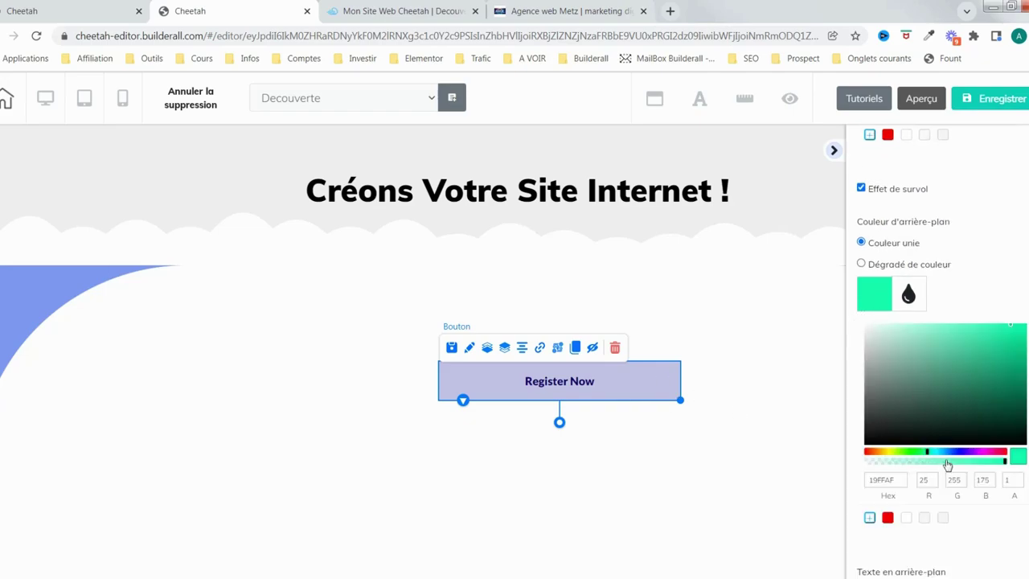
pyautogui.moveTo(915, 455); pyautogui.dragTo(863, 455)
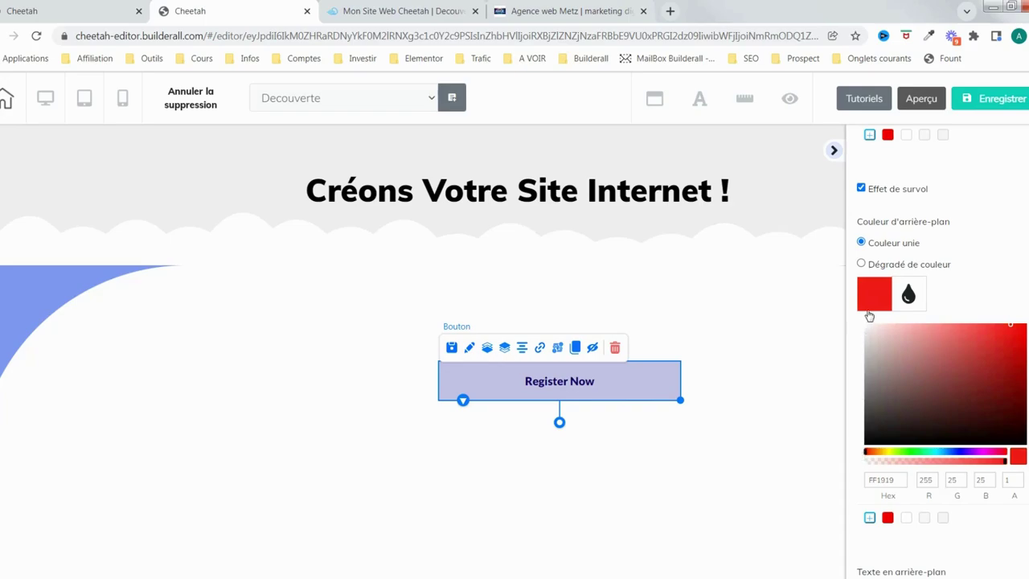
pyautogui.click(870, 303)
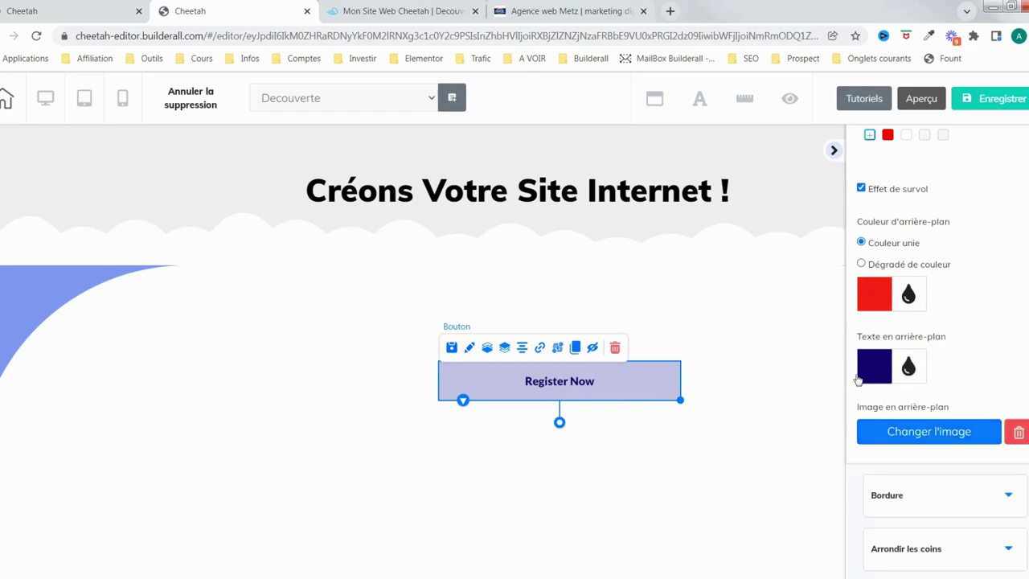
# Set the button's hover text colour to white
pyautogui.scroll(1, 965, 361)
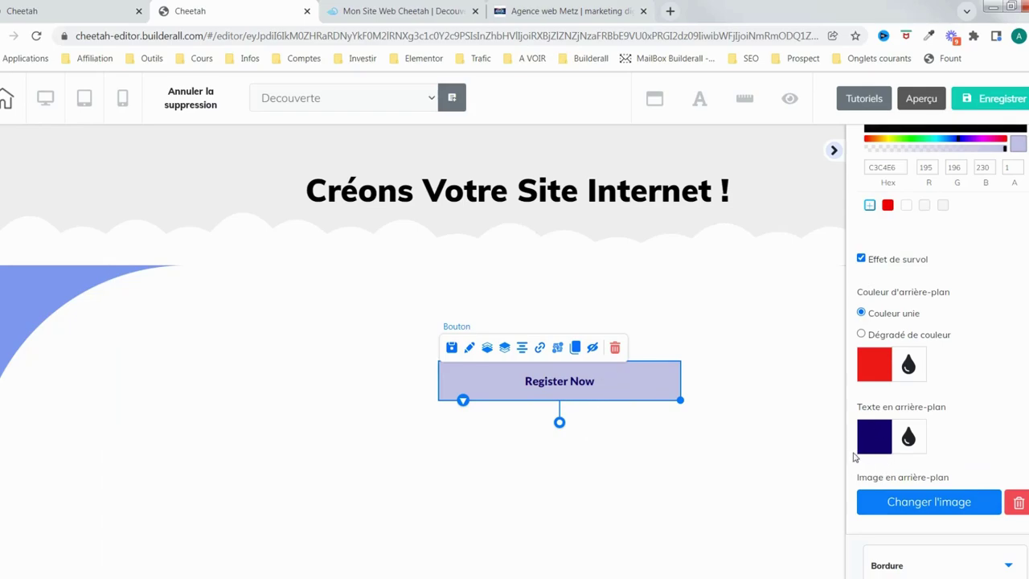
pyautogui.click(874, 437)
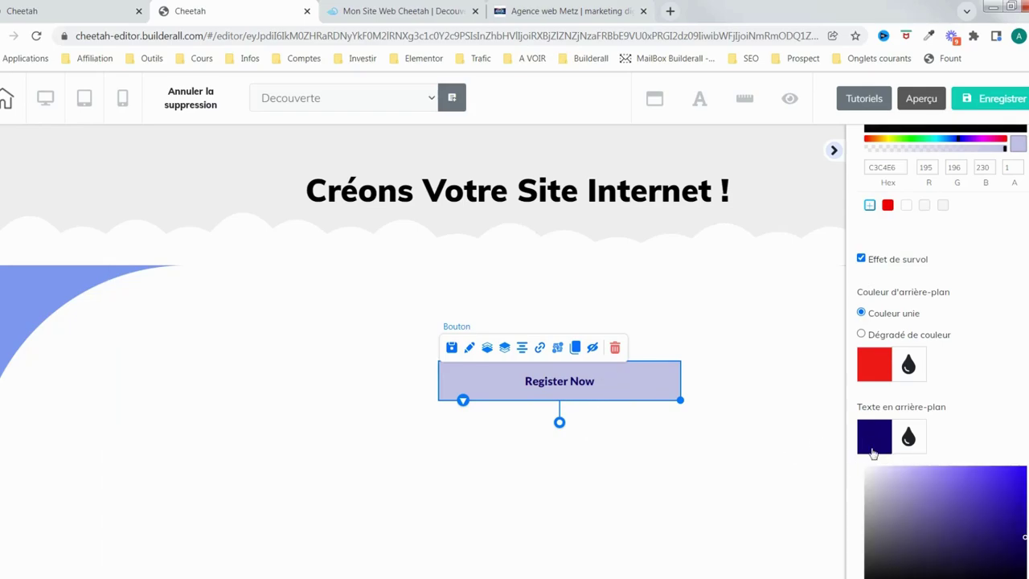
pyautogui.moveTo(891, 496); pyautogui.dragTo(844, 456)
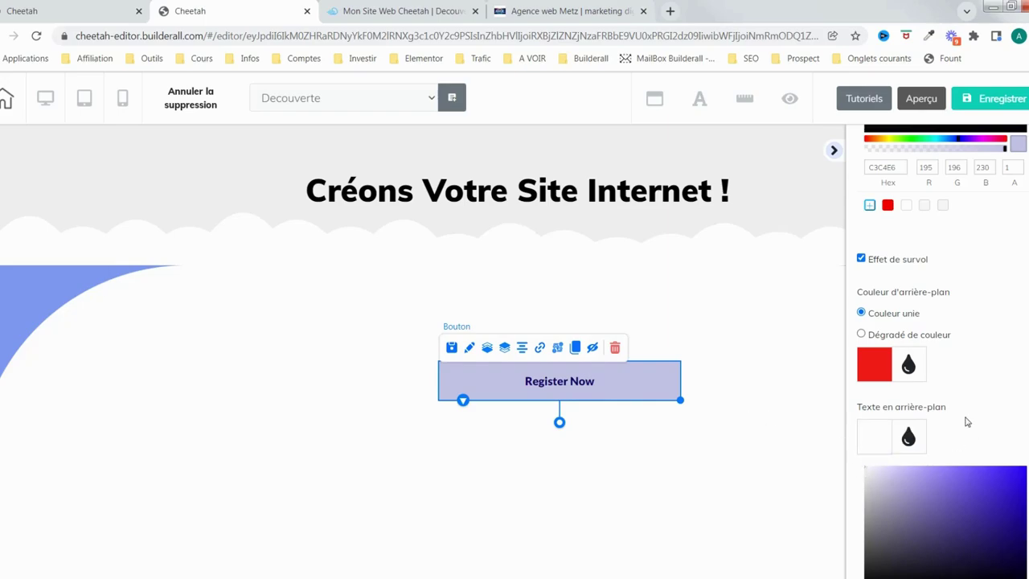
pyautogui.click(887, 437)
# Apply the Honeywell logo partenaire-20 from the user files as the button's background image
pyautogui.scroll(-2, 965, 438)
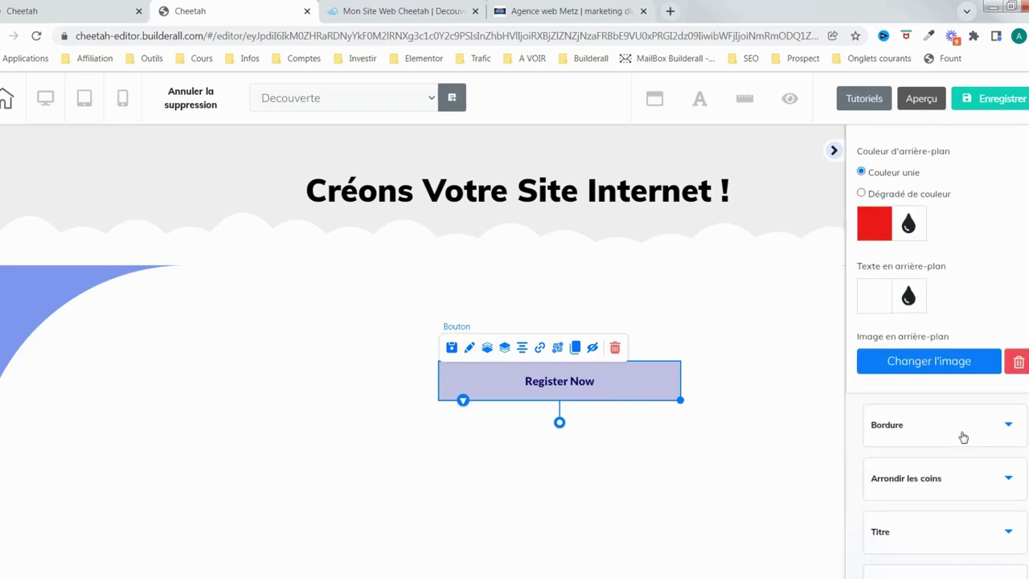
pyautogui.click(932, 368)
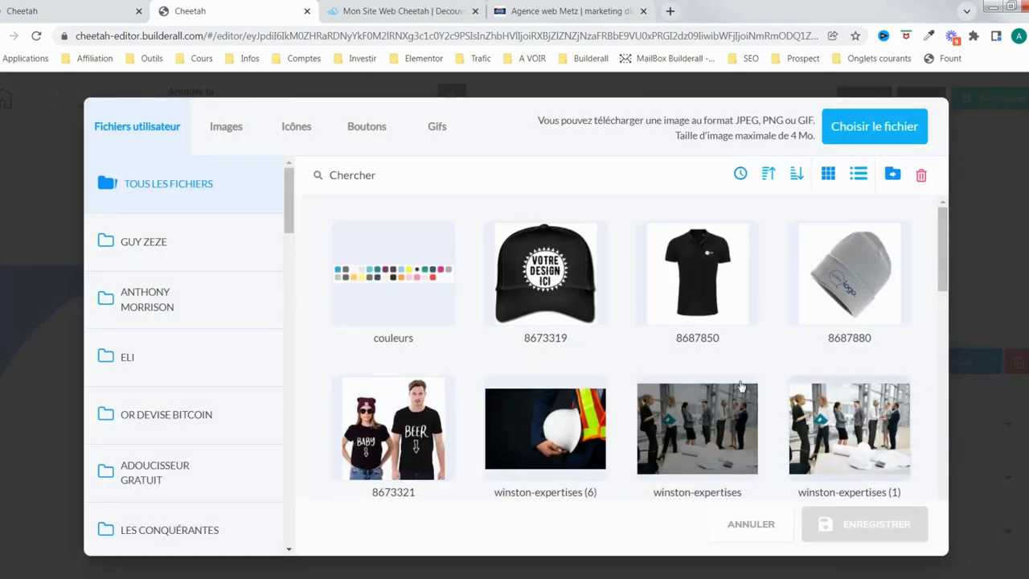
pyautogui.scroll(-7, 743, 392)
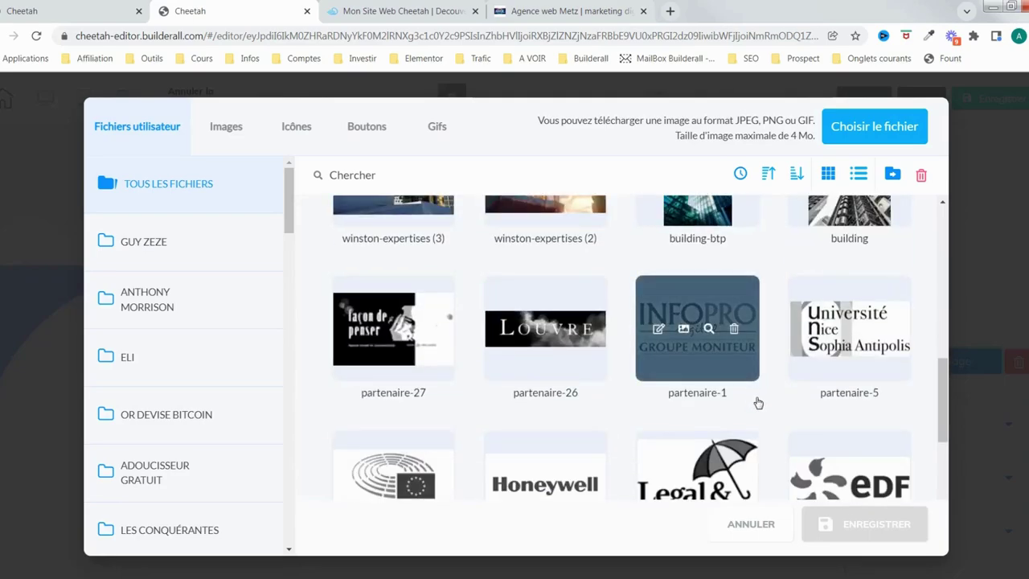
pyautogui.scroll(-3, 757, 402)
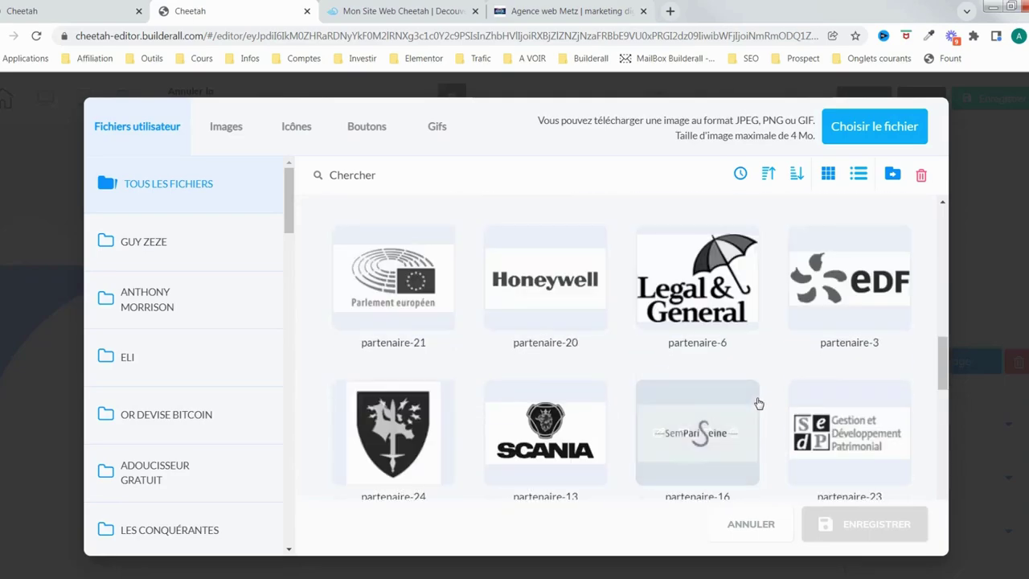
pyautogui.click(554, 306)
pyautogui.click(864, 523)
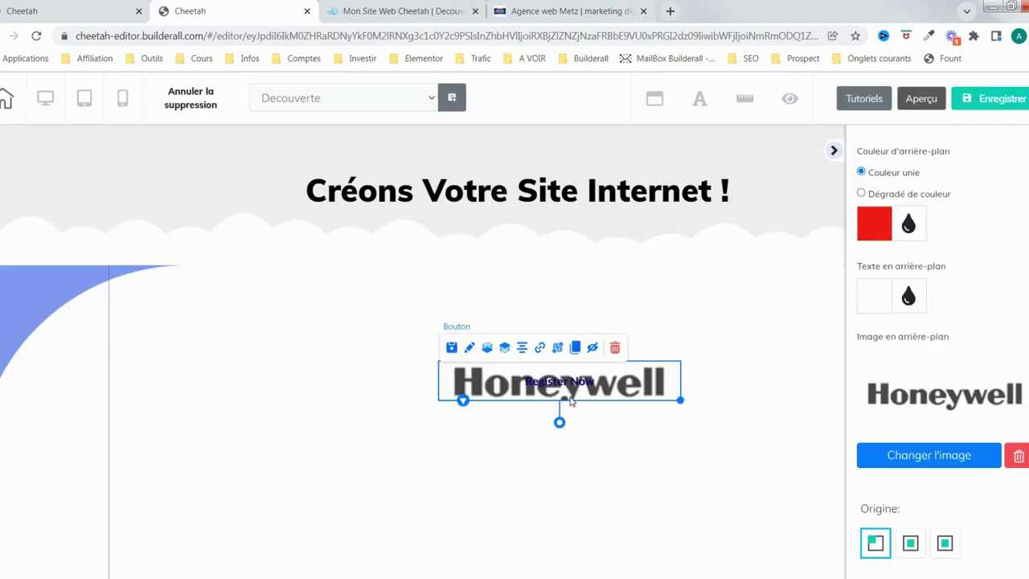
# Resize the button to be slightly wider and taller, and remove its background image
pyautogui.moveTo(684, 403); pyautogui.dragTo(691, 492)
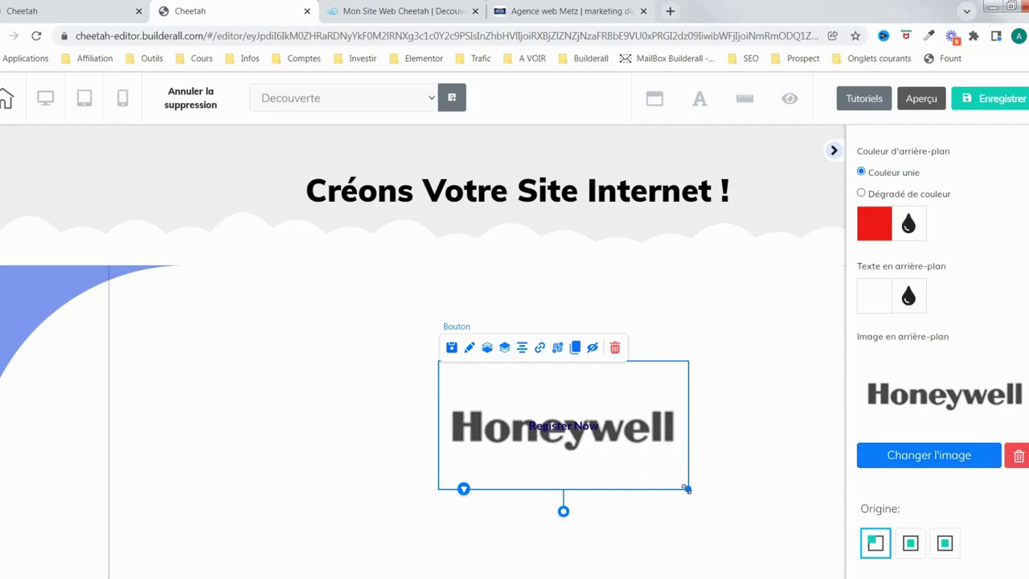
pyautogui.moveTo(687, 477); pyautogui.dragTo(712, 433)
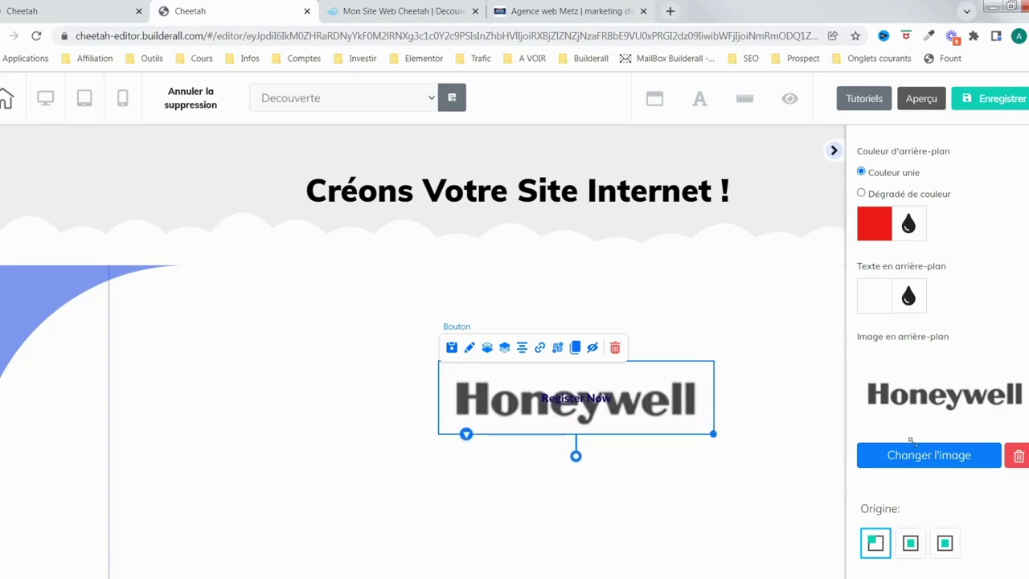
pyautogui.click(1016, 456)
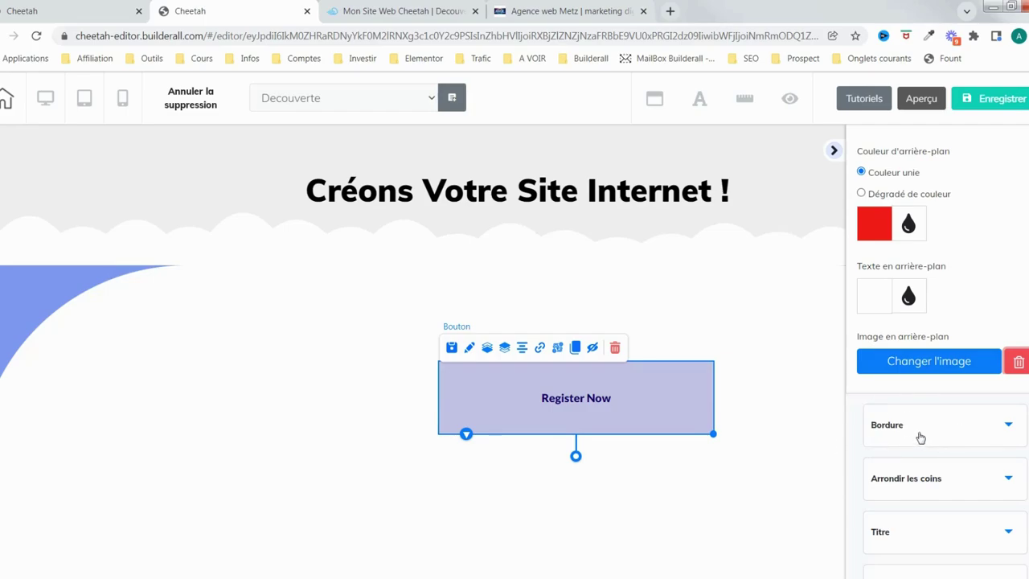
# Give the button a solid-line border of size 2 and deselect it to check the outline
pyautogui.click(1007, 426)
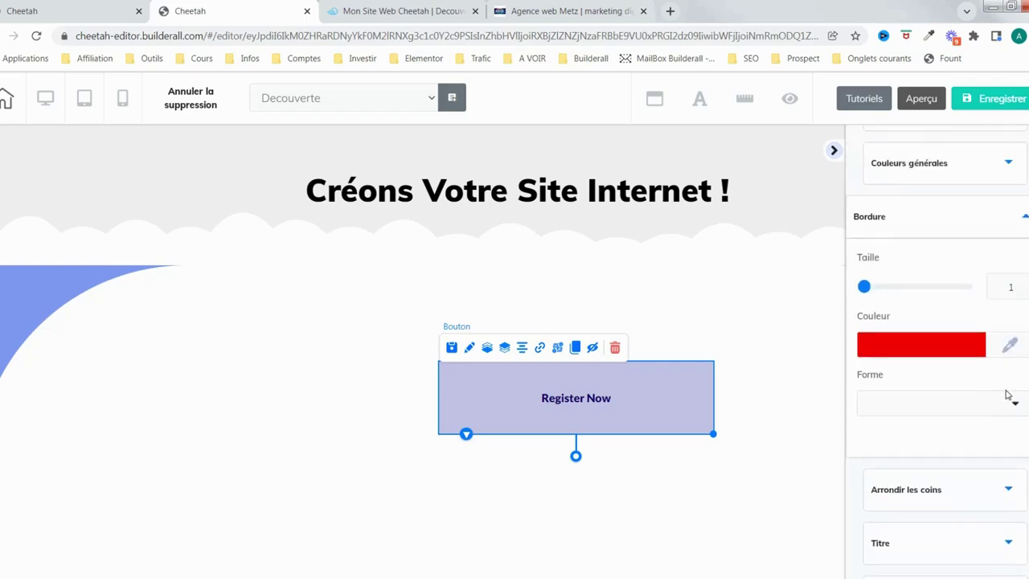
pyautogui.scroll(1, 1006, 394)
pyautogui.click(1019, 376)
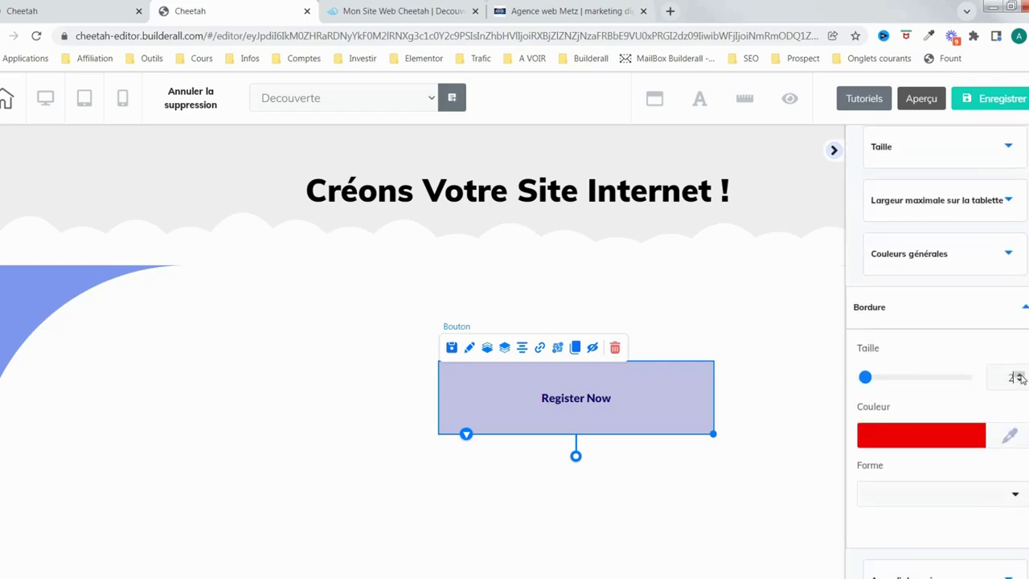
pyautogui.click(1015, 493)
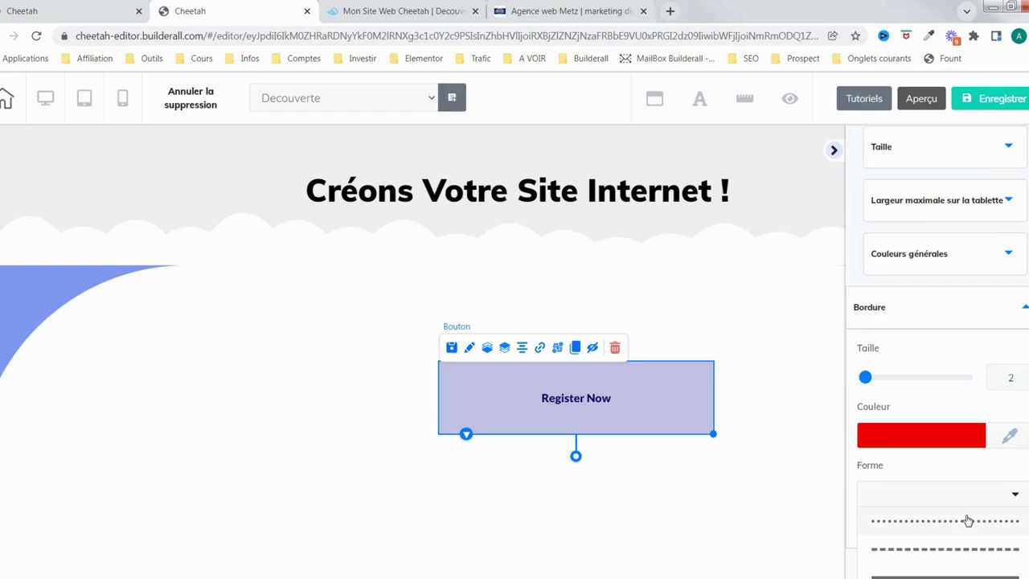
pyautogui.scroll(-2, 957, 472)
pyautogui.click(937, 439)
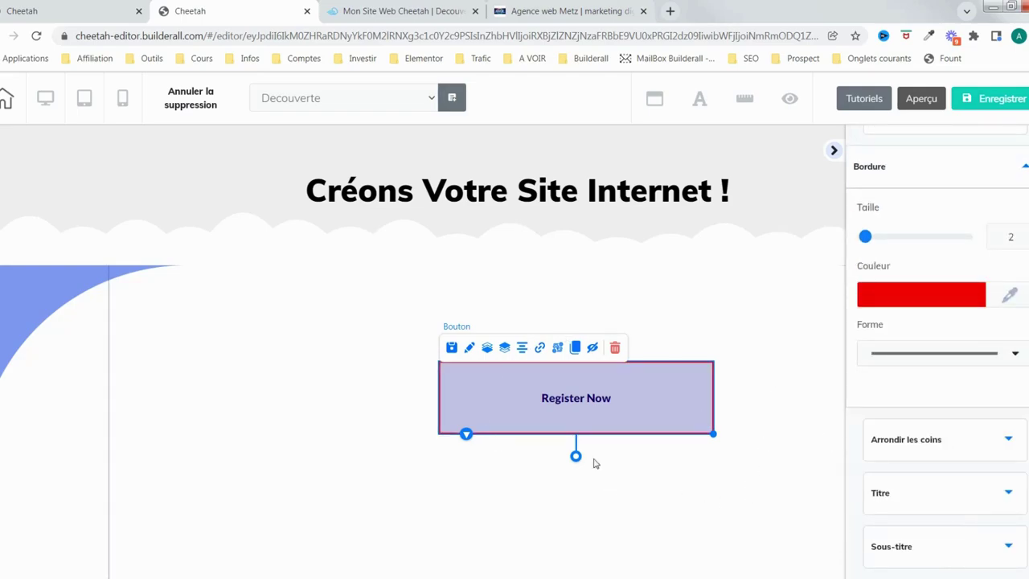
pyautogui.click(733, 443)
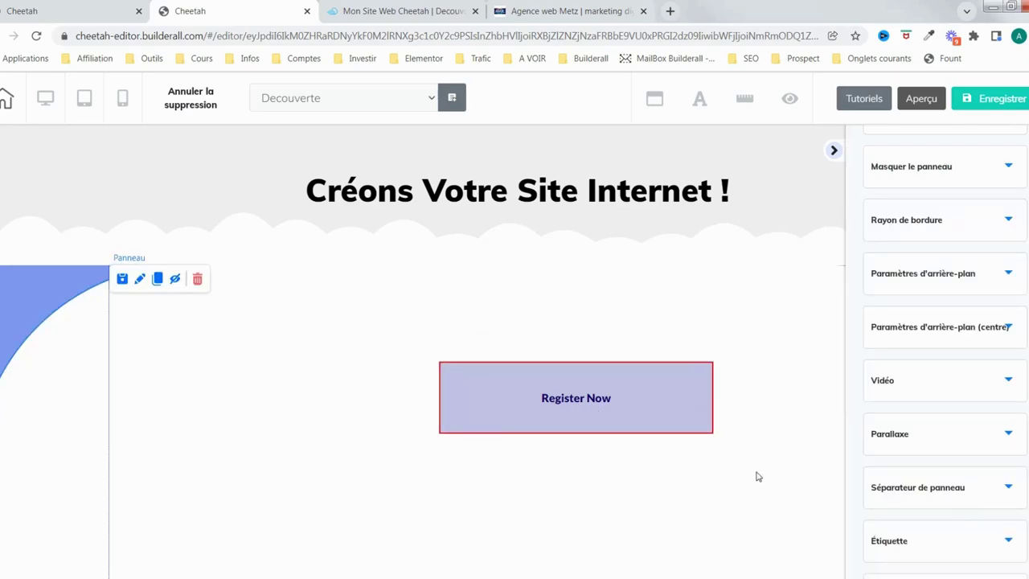
# Round all four corners of the Register Now button with a radius of 20
pyautogui.scroll(1, 964, 384)
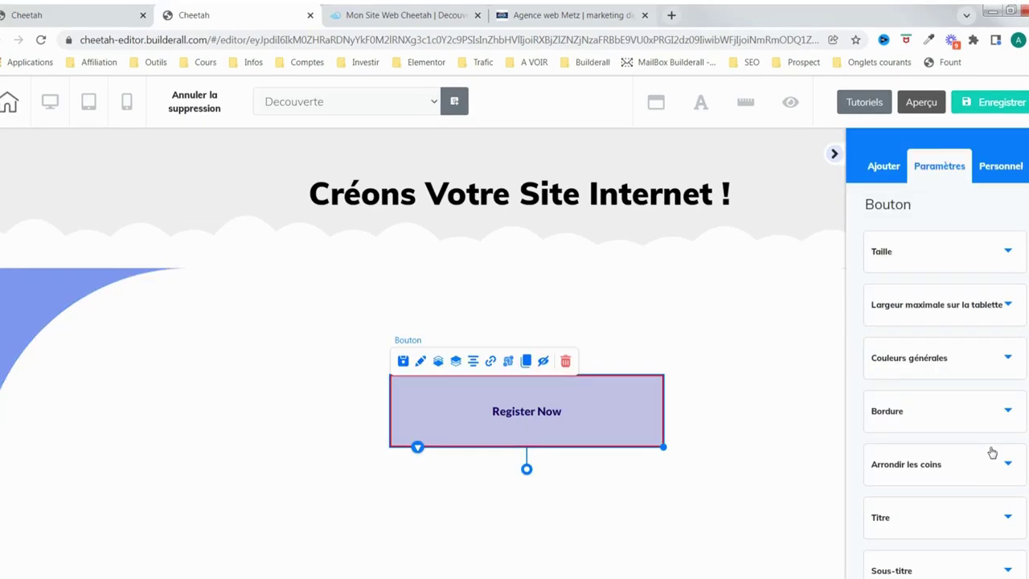
pyautogui.scroll(-1, 997, 442)
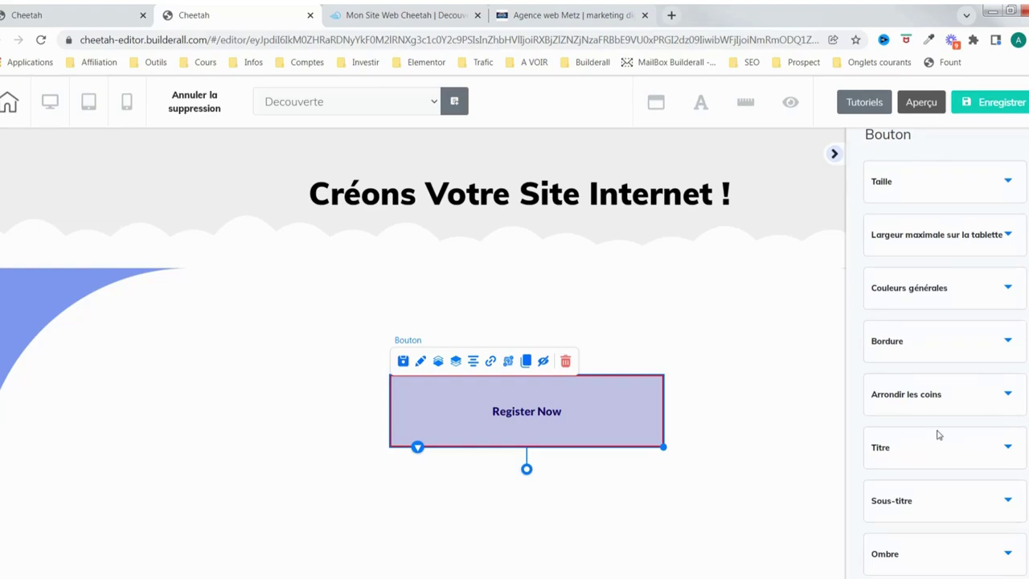
pyautogui.click(1012, 398)
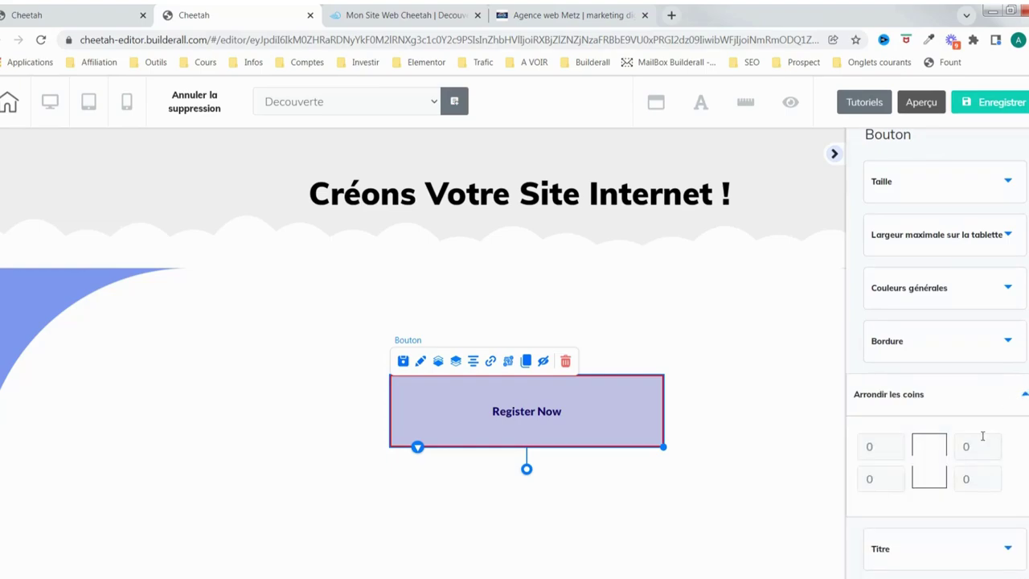
pyautogui.moveTo(879, 450); pyautogui.dragTo(857, 454)
pyautogui.write('2')
pyautogui.press('Tab')
pyautogui.write('20')
pyautogui.press('Tab')
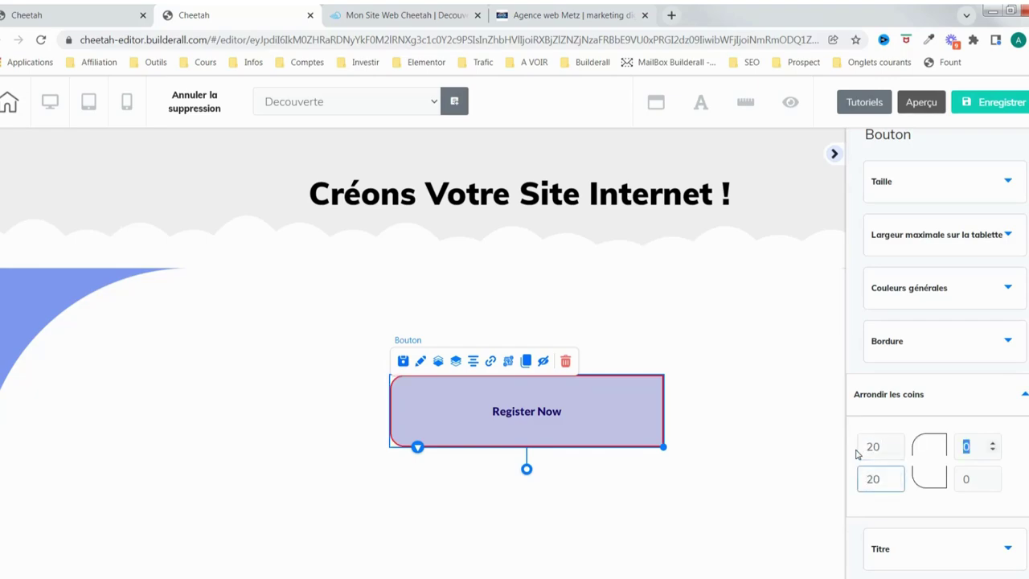
pyautogui.write('20')
pyautogui.press('Tab')
pyautogui.write('2')
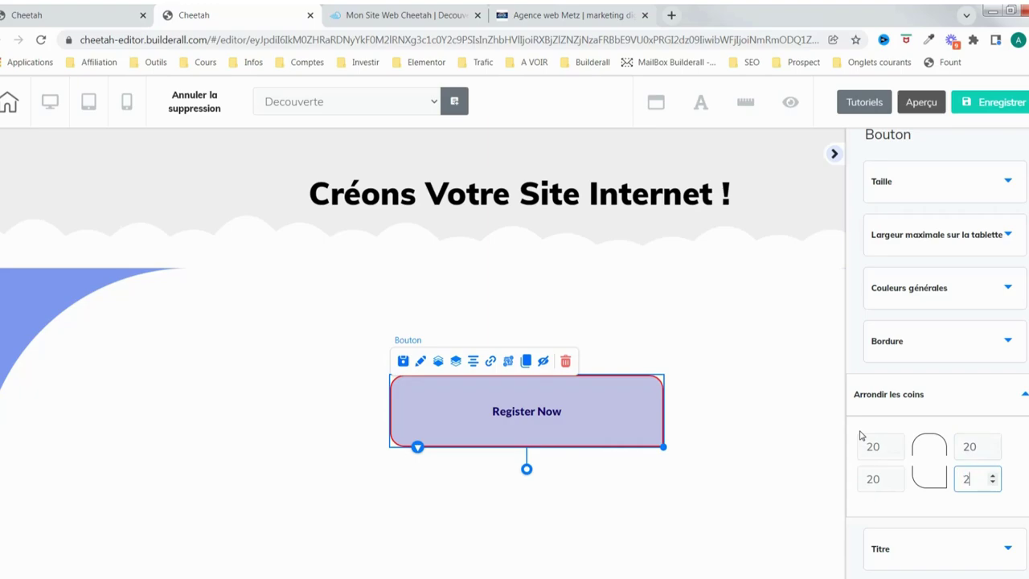
pyautogui.write('0')
pyautogui.press('Tab')
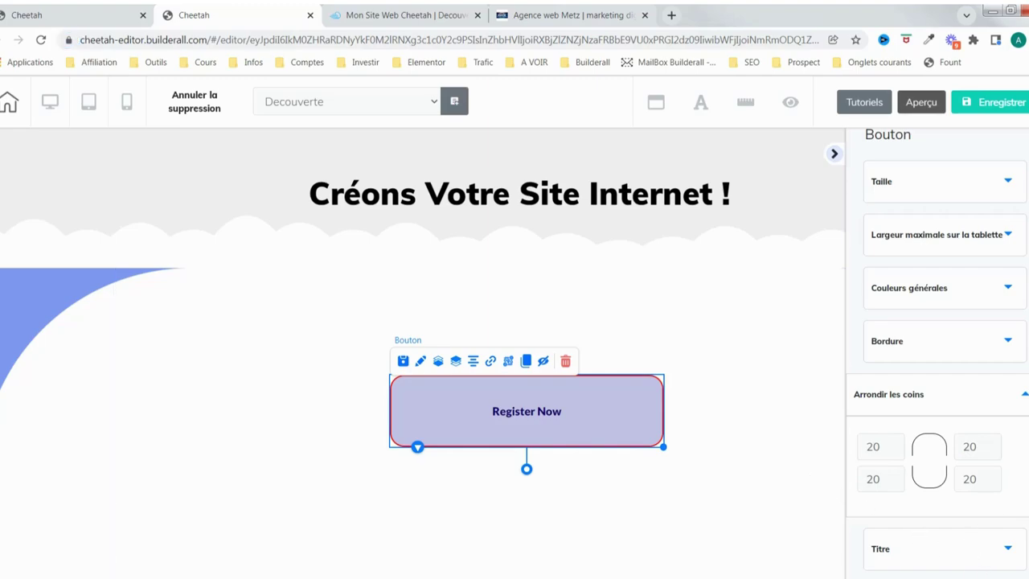
# Set the font size of the button's title to 30
pyautogui.scroll(-3, 1011, 413)
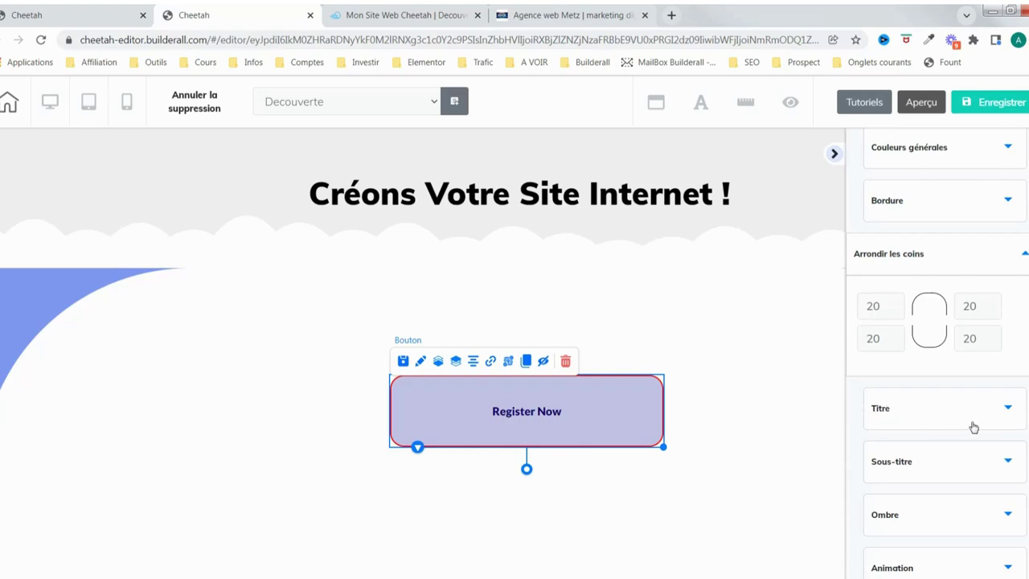
pyautogui.click(1001, 414)
pyautogui.scroll(-3, 970, 428)
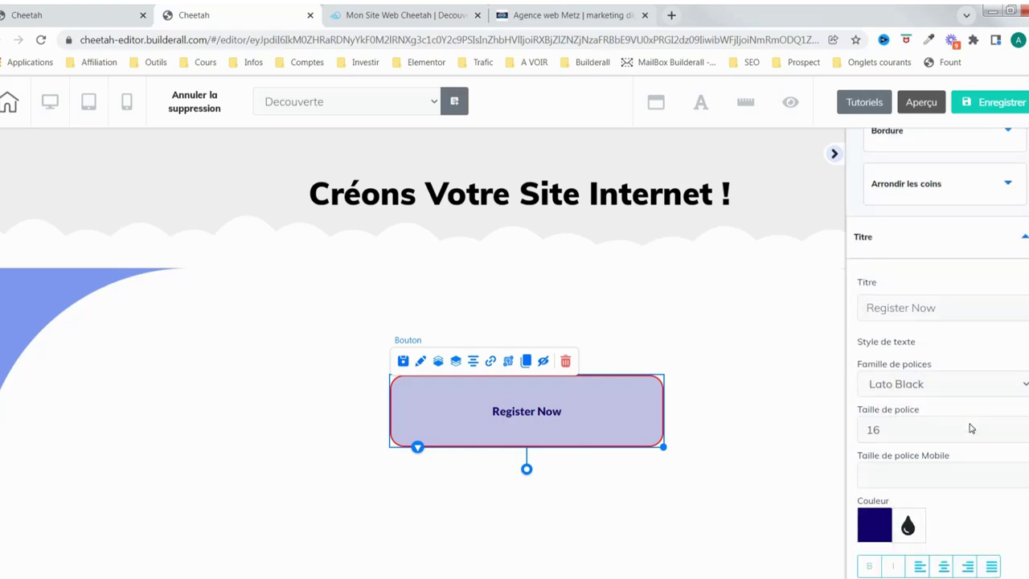
pyautogui.scroll(1, 896, 434)
pyautogui.moveTo(1024, 427); pyautogui.dragTo(1024, 427)
pyautogui.click(934, 473)
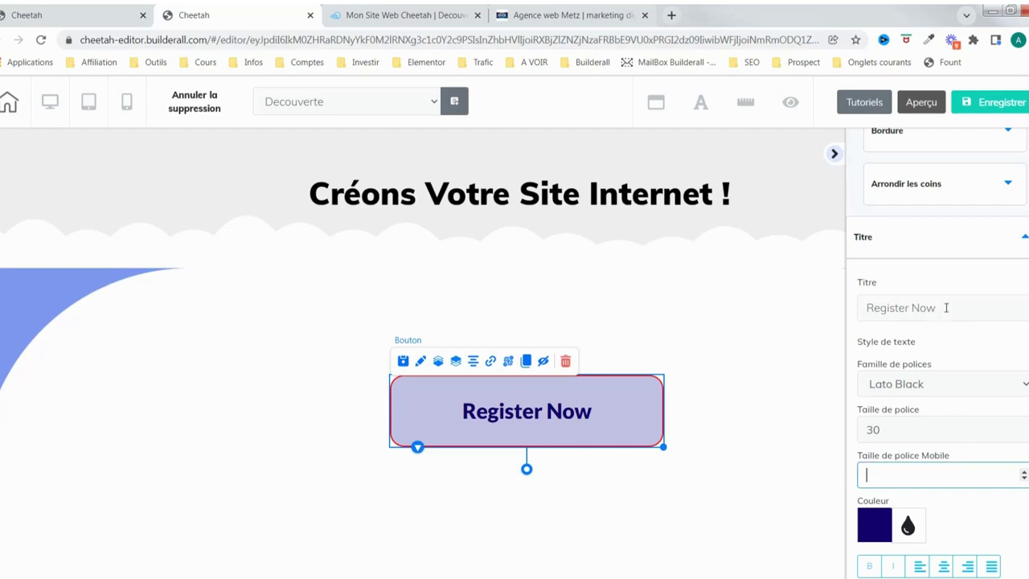
# Replace the button's title text with "Cliquez Ici"
pyautogui.moveTo(946, 308); pyautogui.dragTo(841, 312)
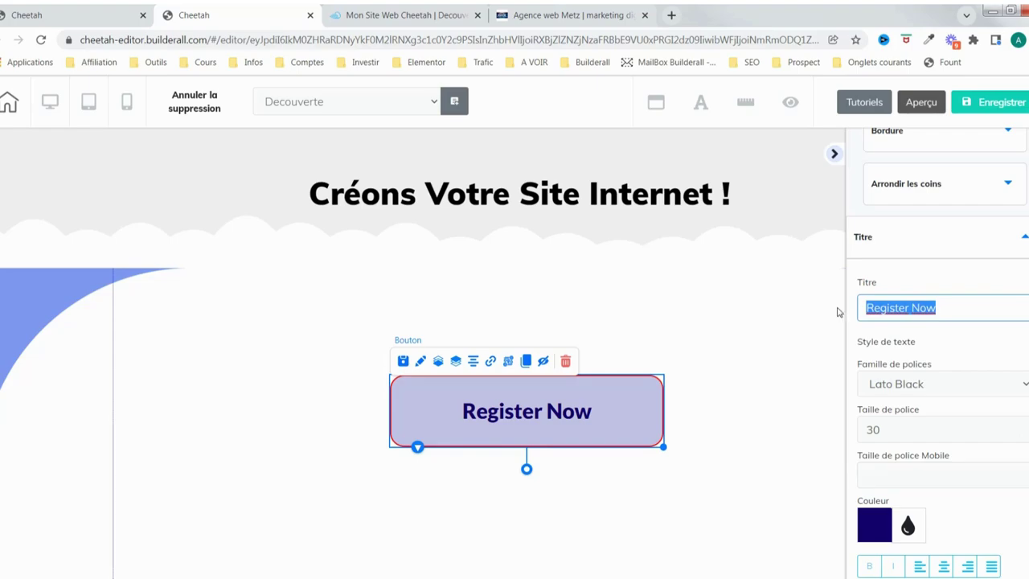
pyautogui.write('Cli')
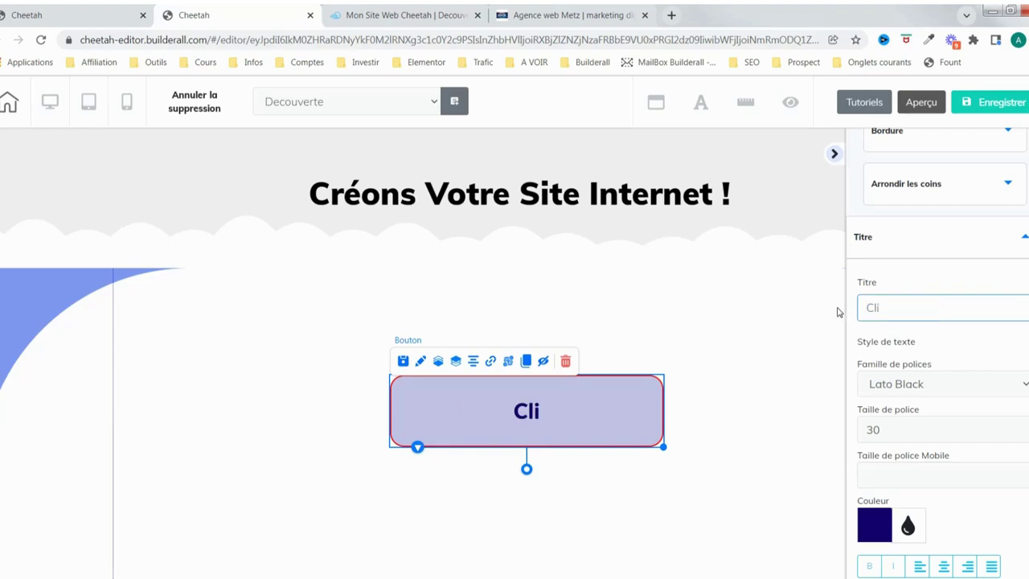
pyautogui.write('quez')
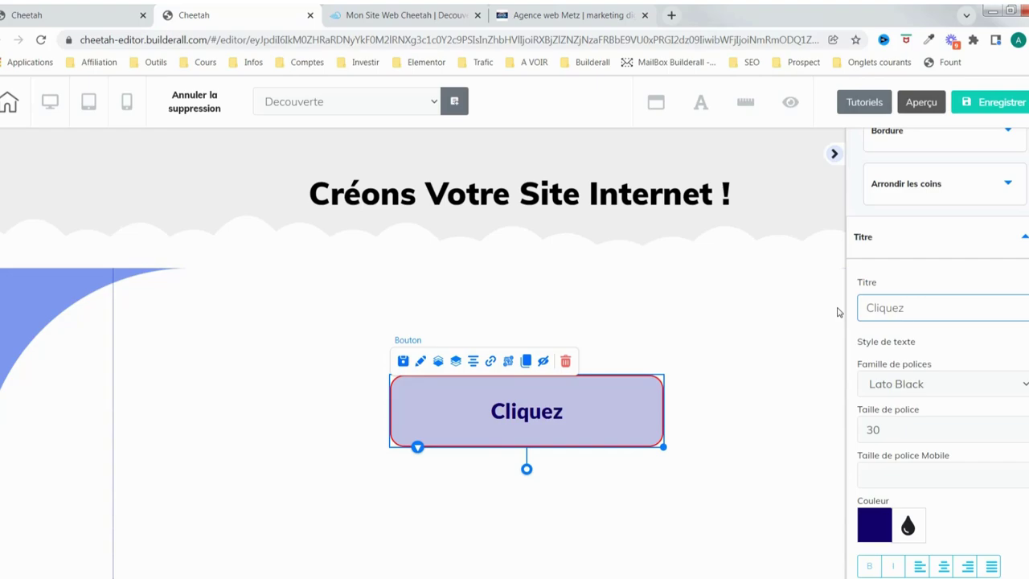
pyautogui.write(' Ici')
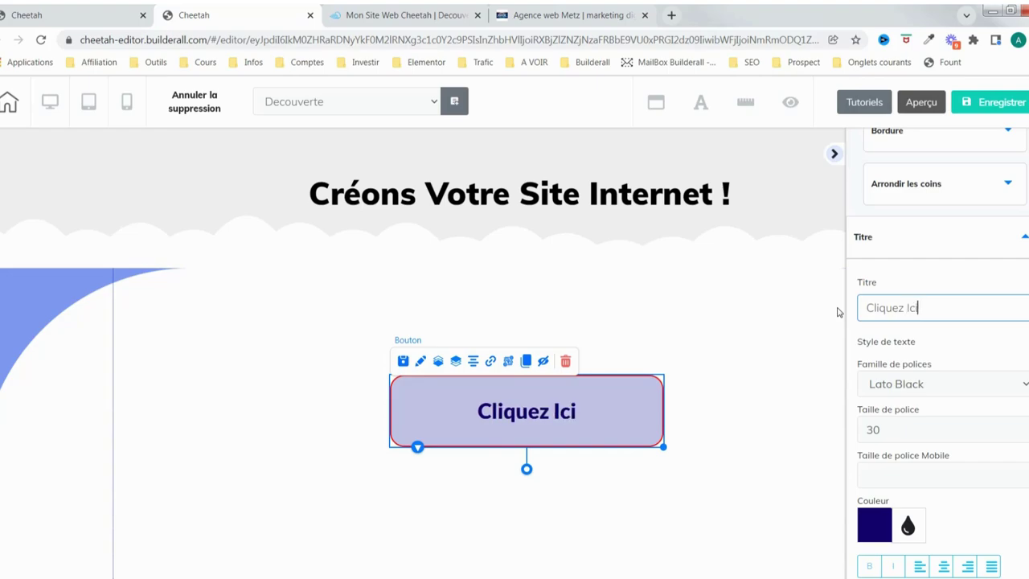
# Try Arial Black for the button's title and settle on Muli Black as its font family
pyautogui.click(1015, 384)
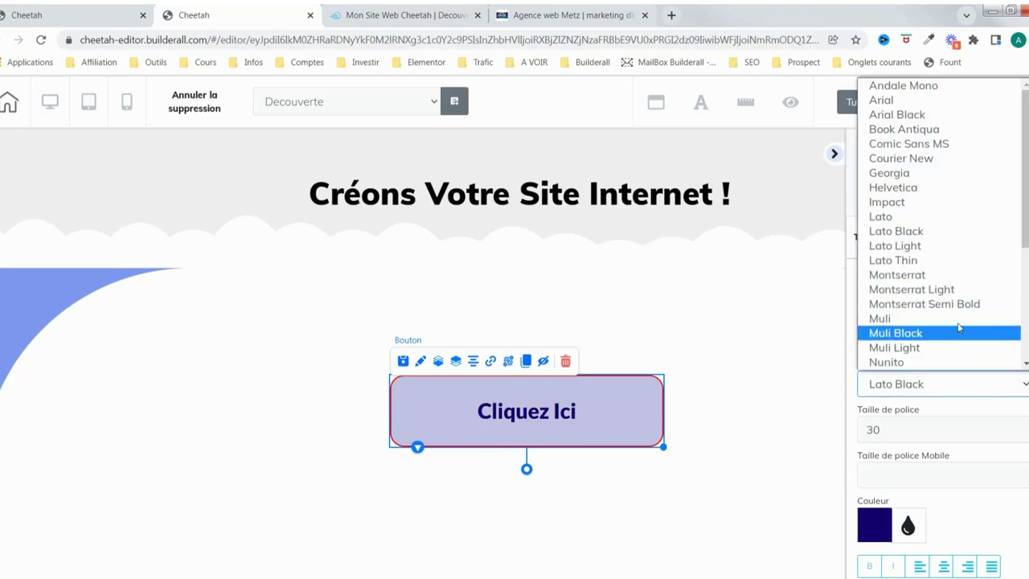
pyautogui.click(947, 116)
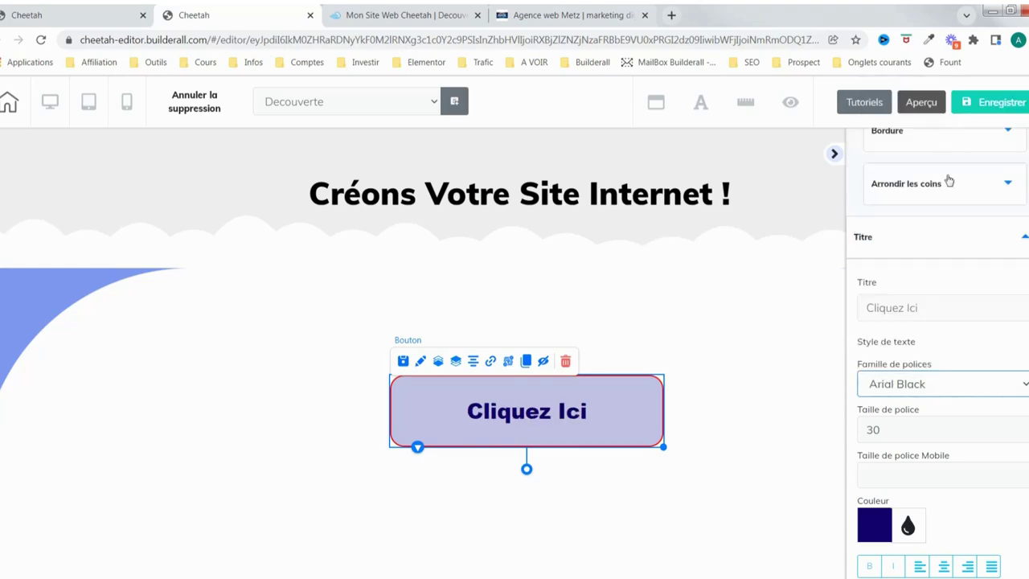
pyautogui.click(1003, 389)
pyautogui.click(948, 333)
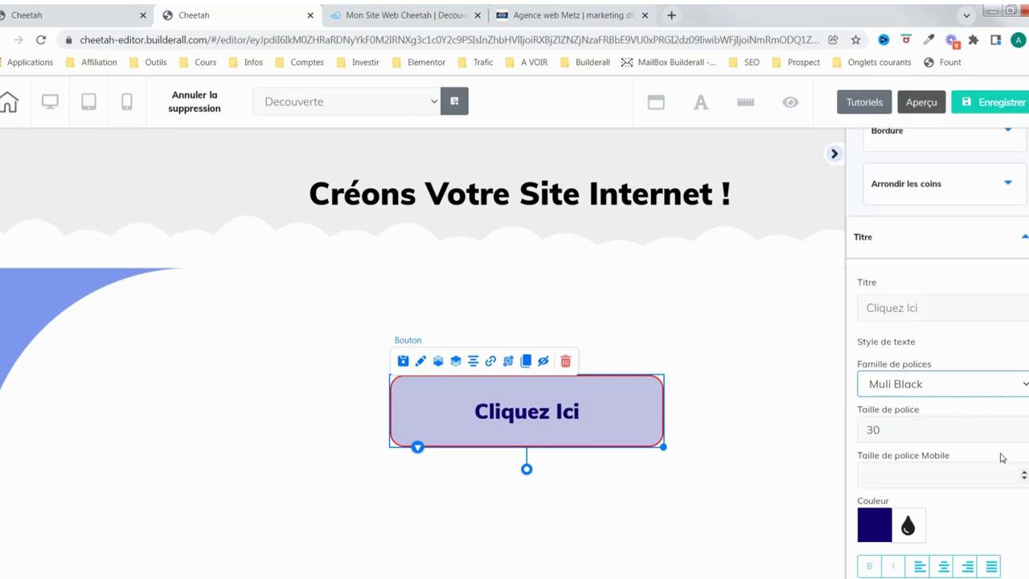
# Change the title's text colour to bright blue 2B00FF and close the colour picker
pyautogui.scroll(-3, 978, 483)
pyautogui.click(874, 386)
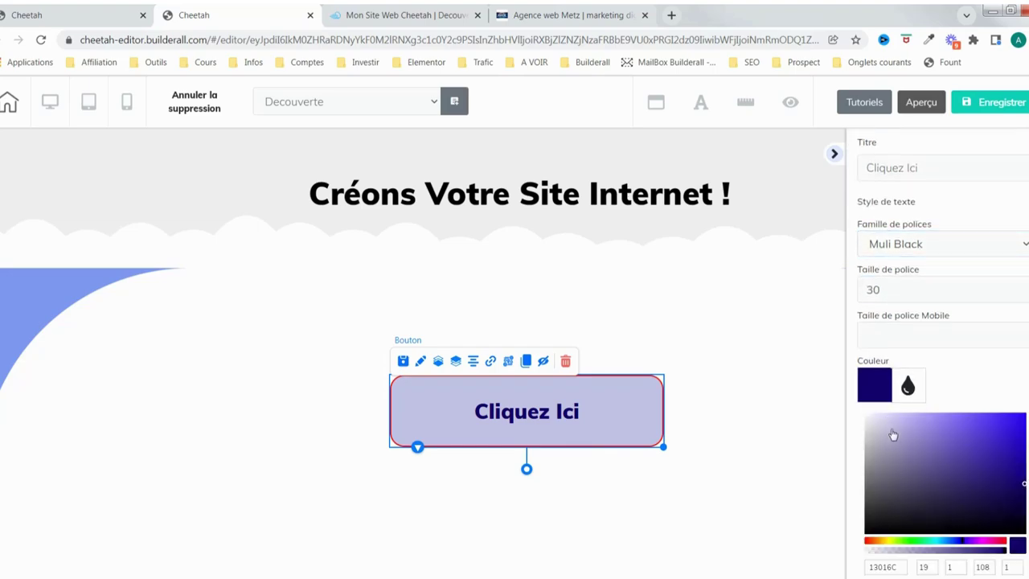
pyautogui.moveTo(930, 470); pyautogui.dragTo(1026, 414)
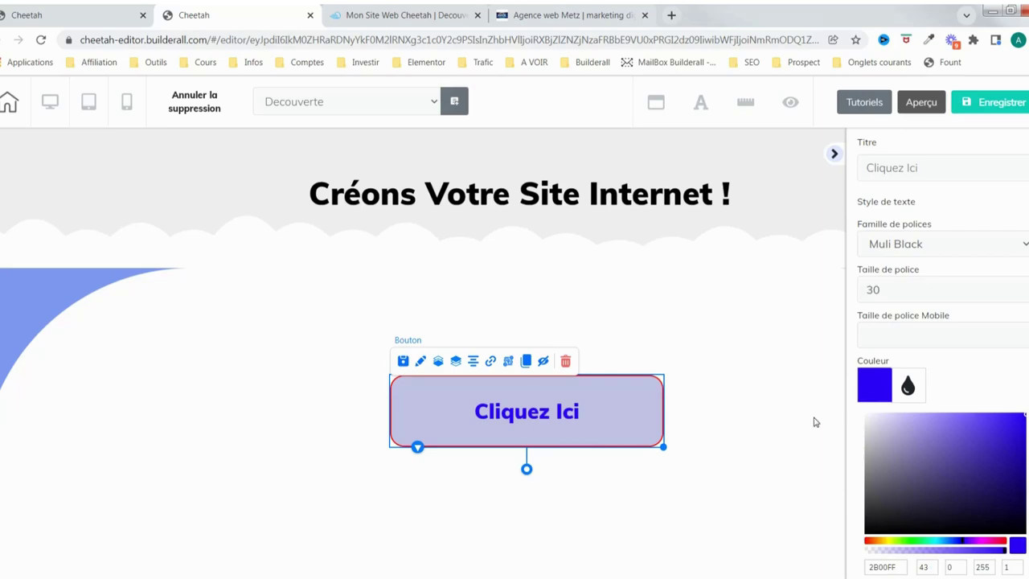
pyautogui.click(872, 388)
# Try the Ligne superposée, Ligne à travers and Souligner decorations on the title and return it to Aucun
pyautogui.scroll(-2, 951, 413)
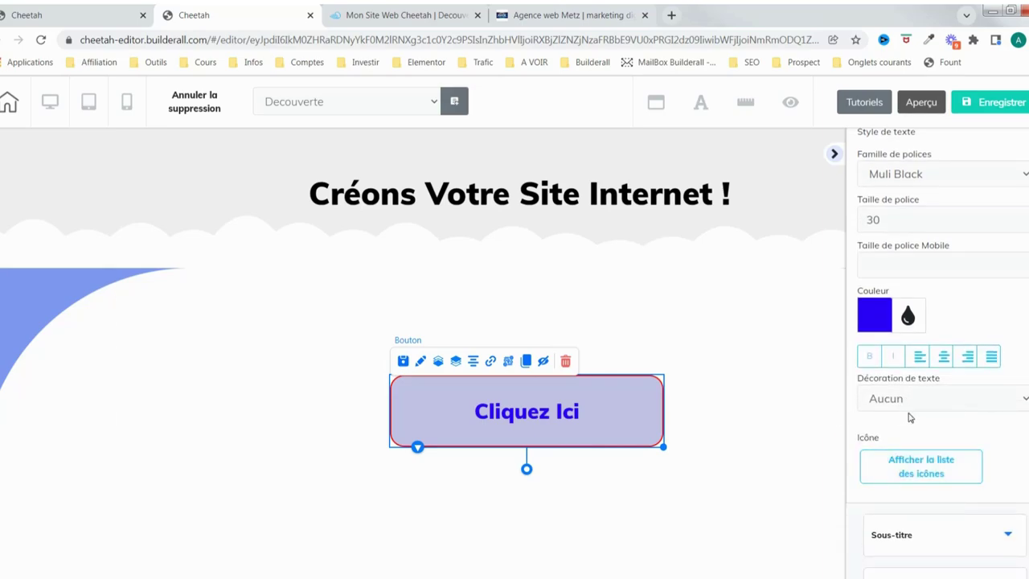
pyautogui.click(1025, 402)
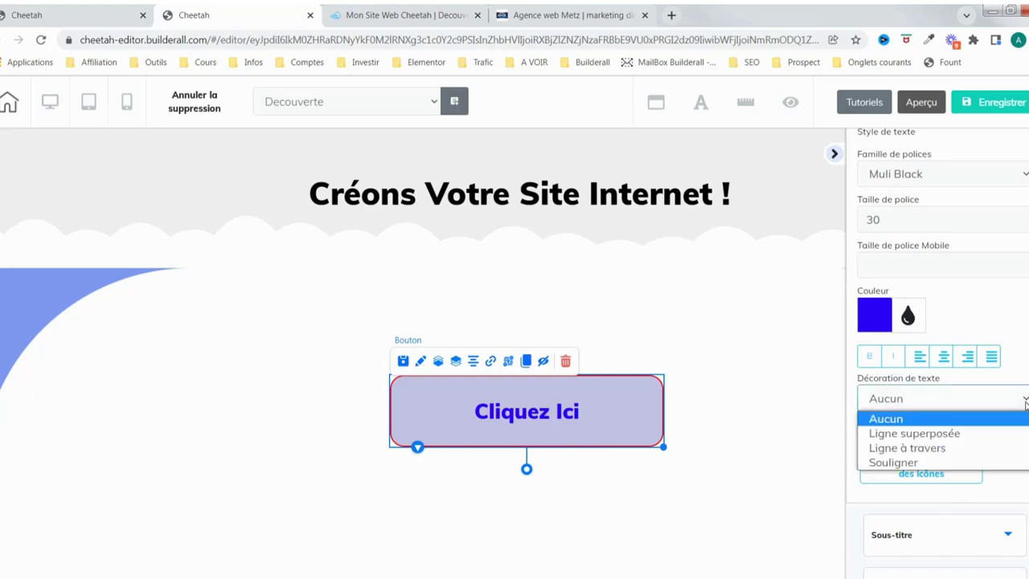
pyautogui.click(900, 434)
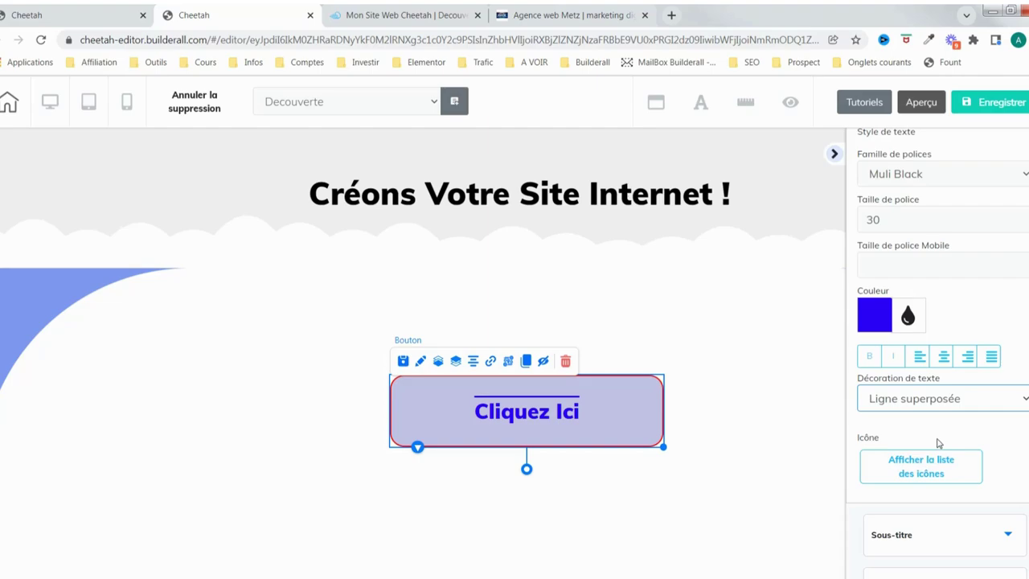
pyautogui.click(1007, 401)
pyautogui.click(924, 448)
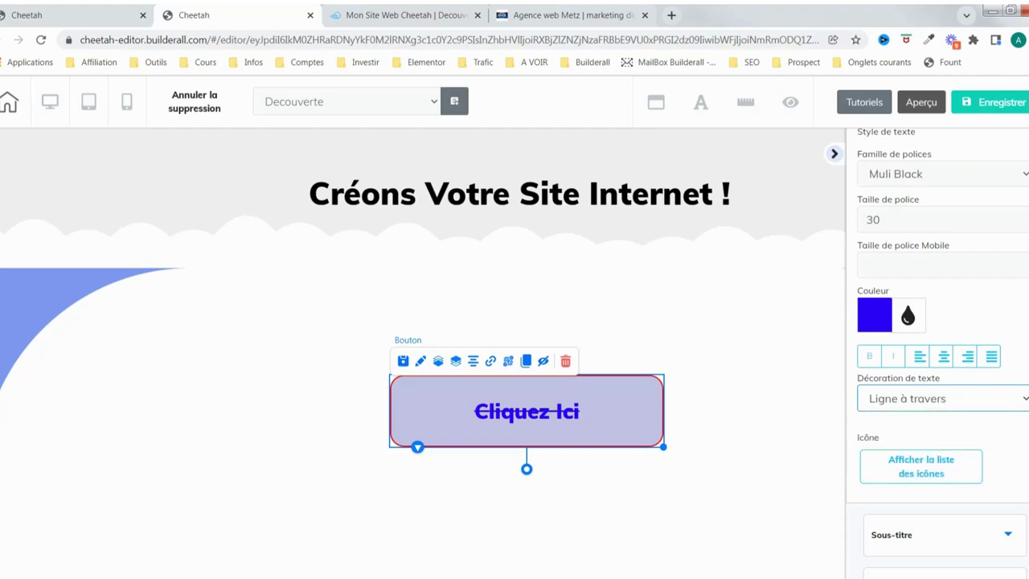
pyautogui.click(940, 398)
pyautogui.click(924, 462)
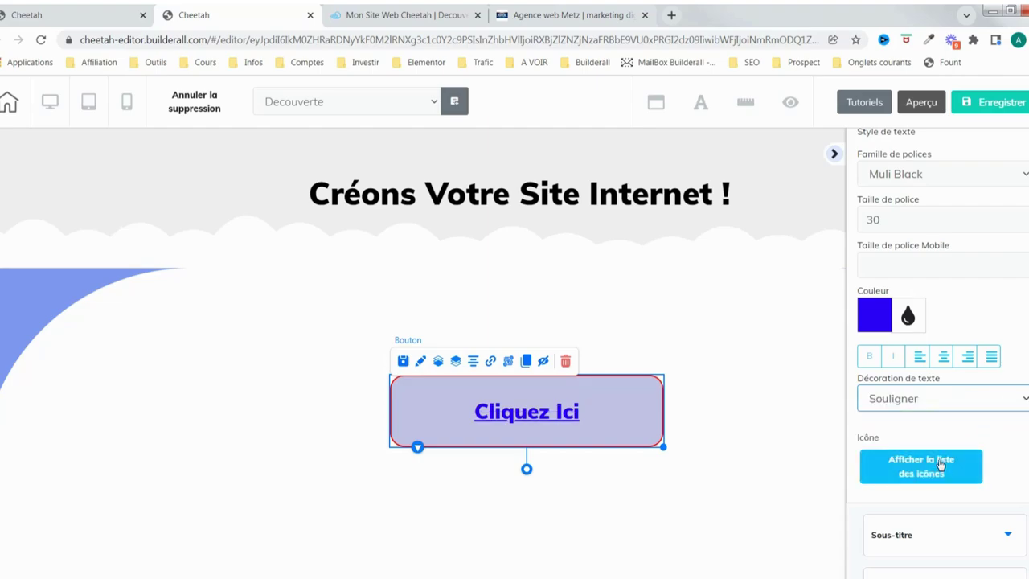
pyautogui.click(1025, 399)
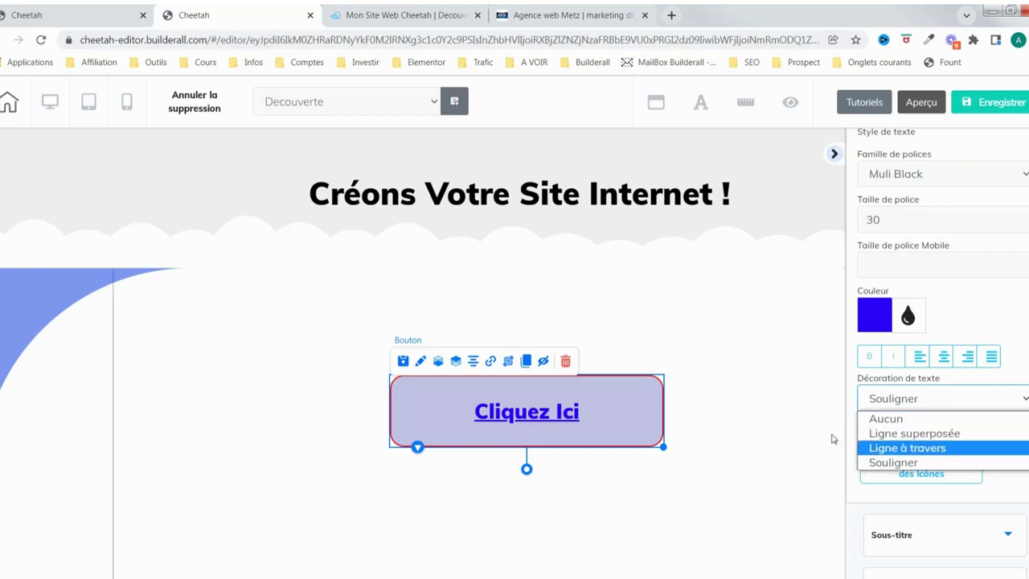
pyautogui.click(907, 419)
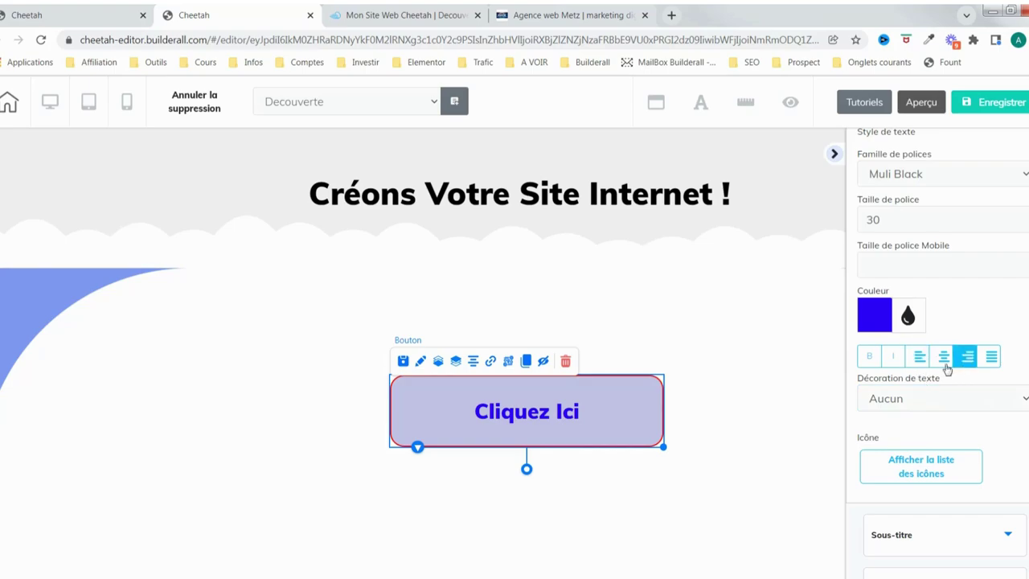
# Try the left, right and justified alignments on the title text and return it to centred
pyautogui.click(918, 359)
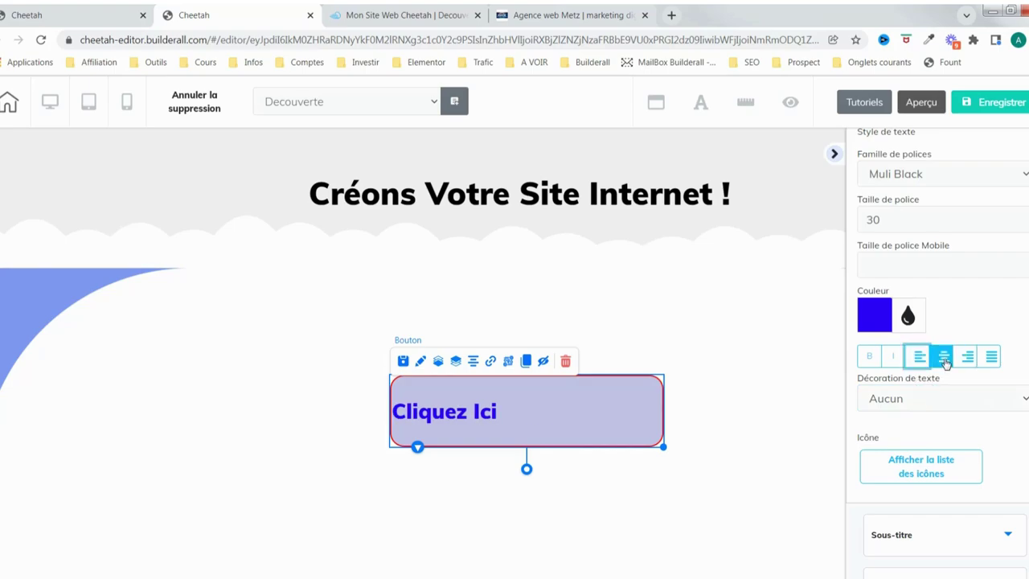
pyautogui.click(943, 359)
pyautogui.click(972, 360)
pyautogui.click(991, 356)
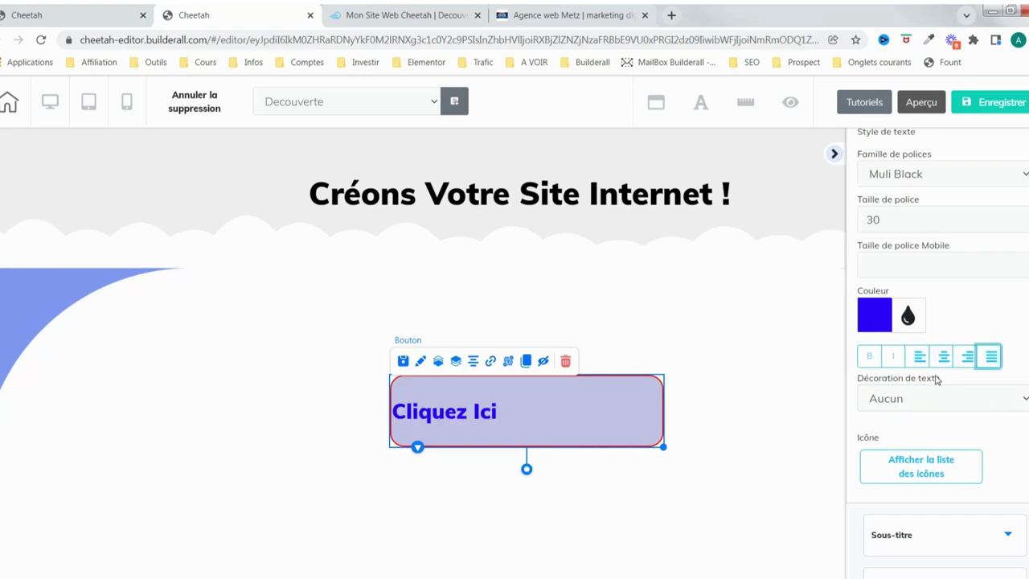
pyautogui.click(944, 358)
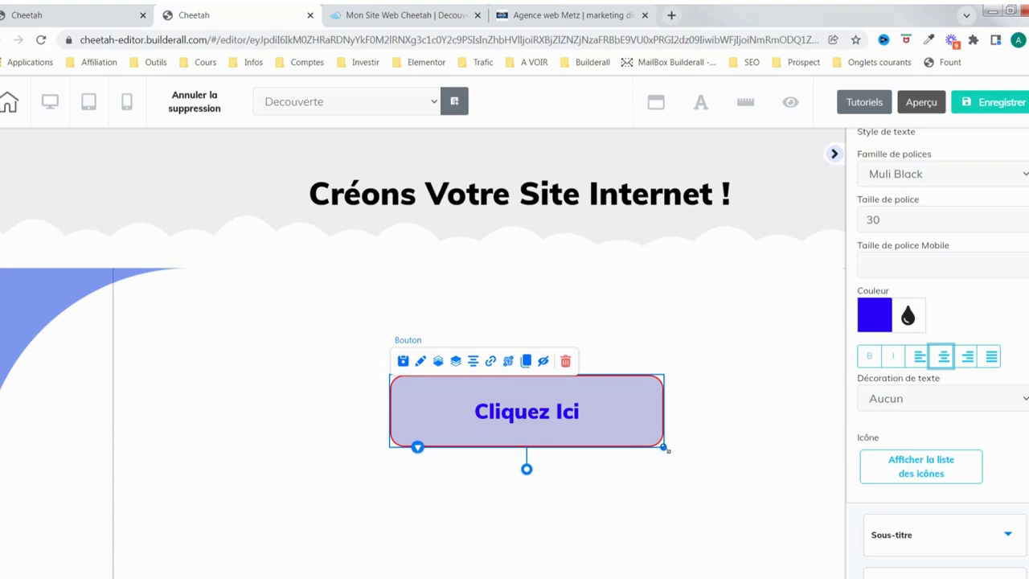
# Resize the Cliquez Ici button to be wider and slightly shorter in height
pyautogui.moveTo(664, 447); pyautogui.dragTo(719, 433)
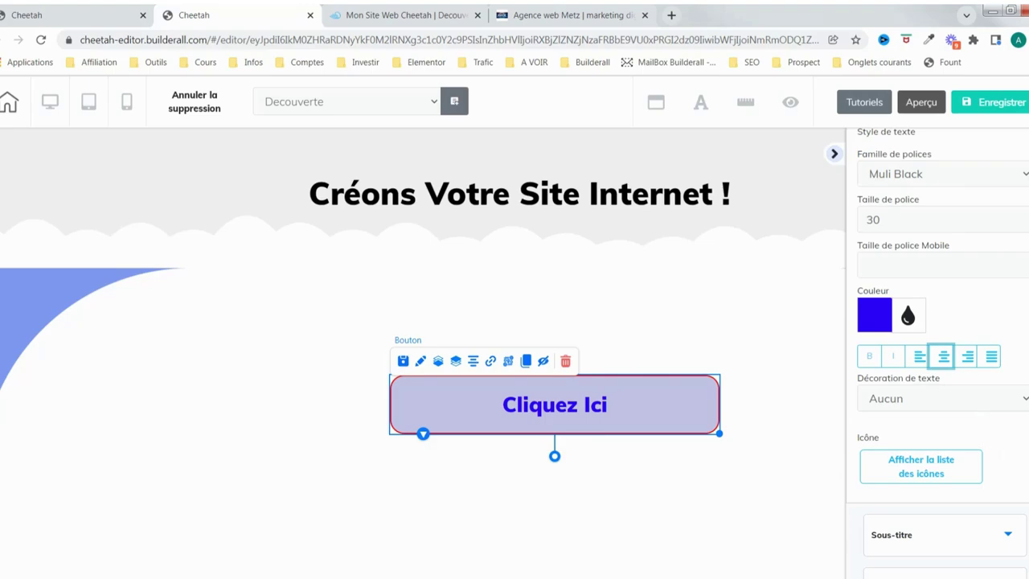
# Open the icon list for the button's title and search it for "phone"
pyautogui.click(930, 475)
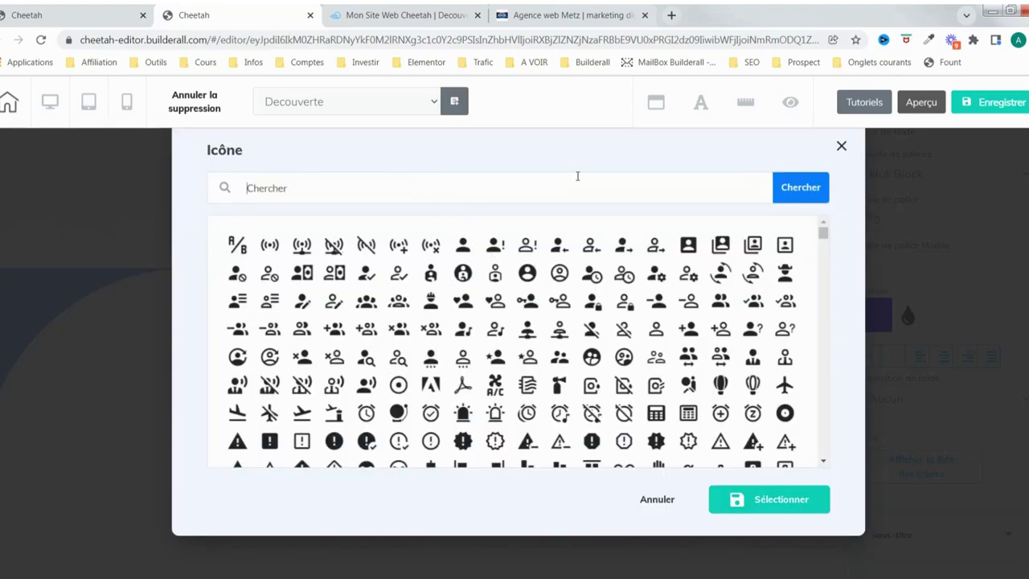
pyautogui.moveTo(822, 235); pyautogui.dragTo(810, 216)
pyautogui.write('p')
pyautogui.press('BackSpace')
pyautogui.write('phone')
pyautogui.click(805, 193)
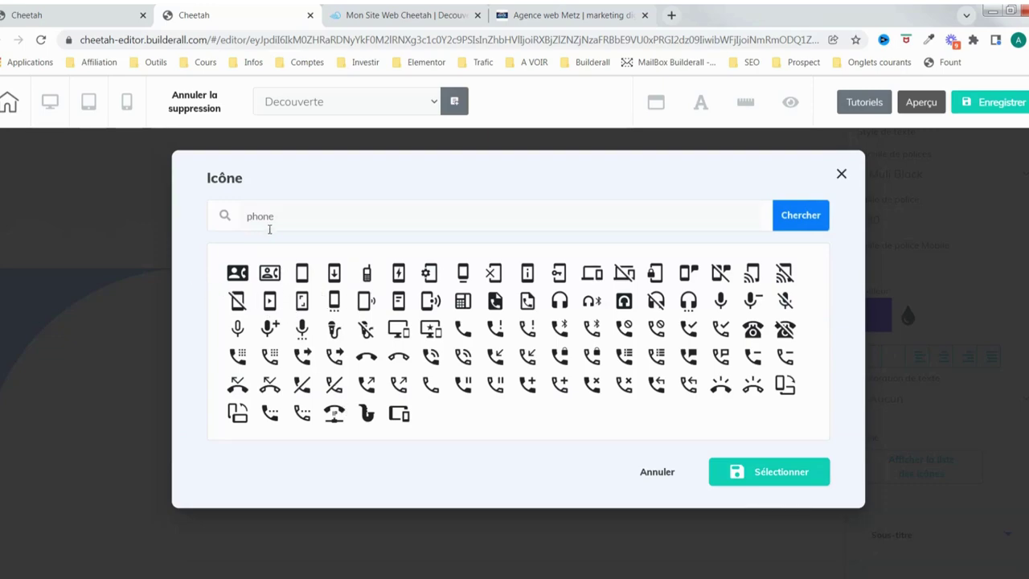
# Try searching the icon list for "telepone", "telepon" and "telephon"
pyautogui.moveTo(284, 218); pyautogui.dragTo(238, 216)
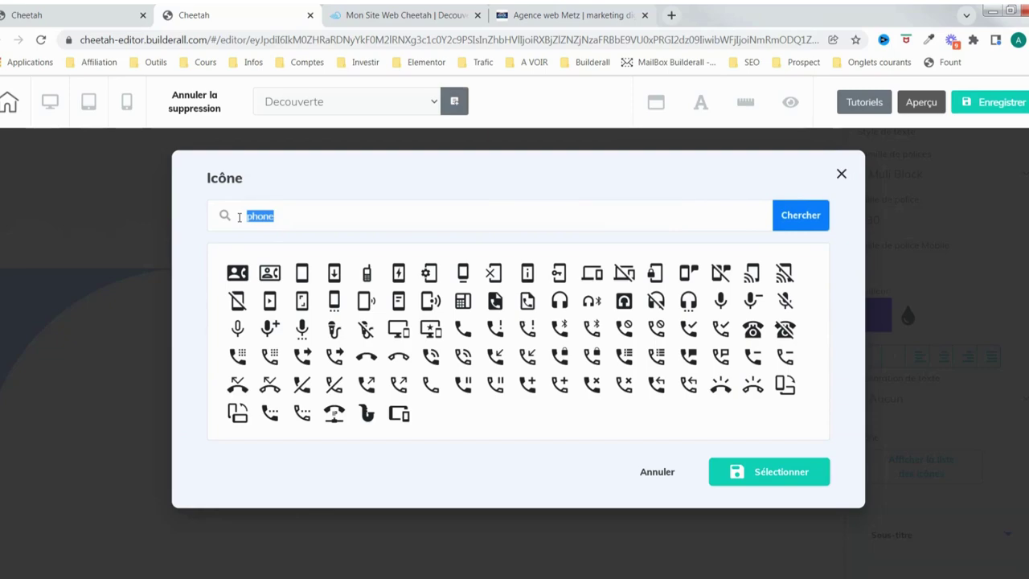
pyautogui.write('telepone')
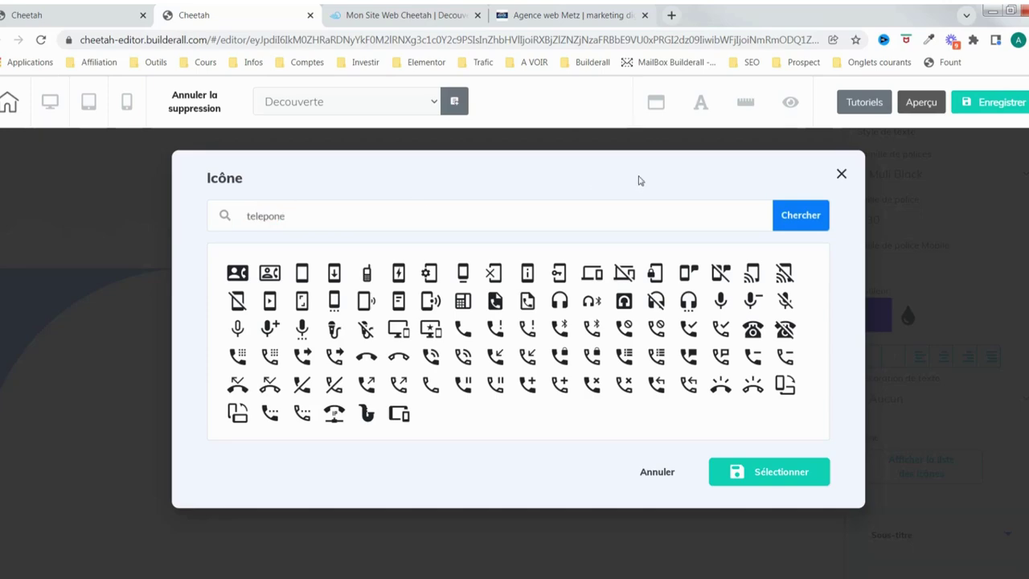
pyautogui.click(794, 224)
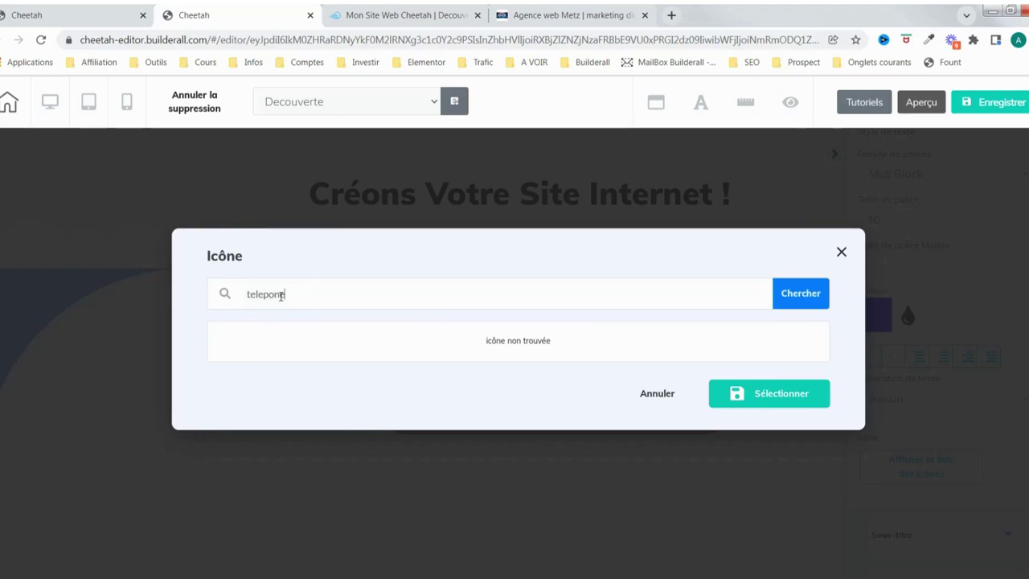
pyautogui.click(796, 294)
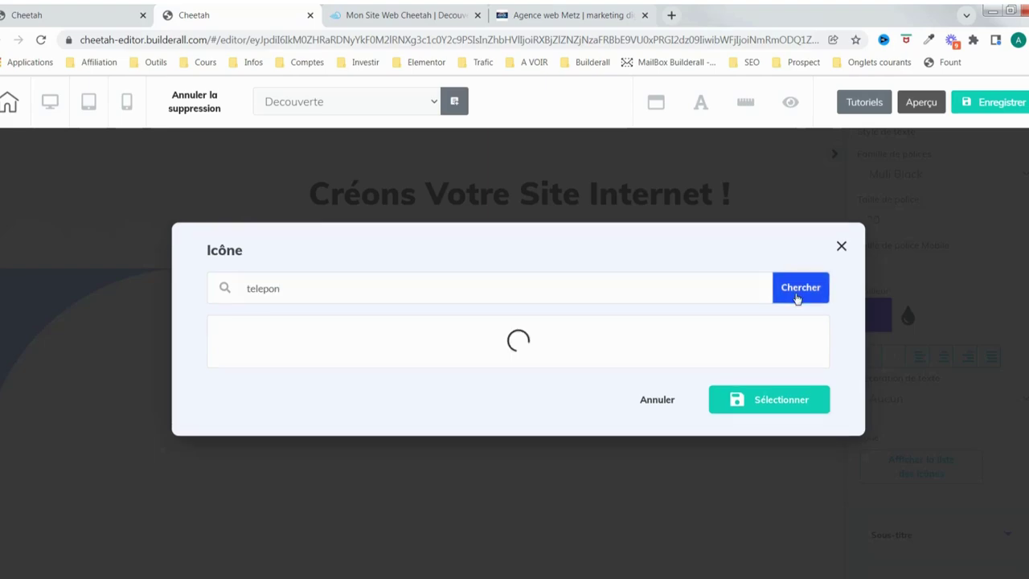
pyautogui.click(270, 295)
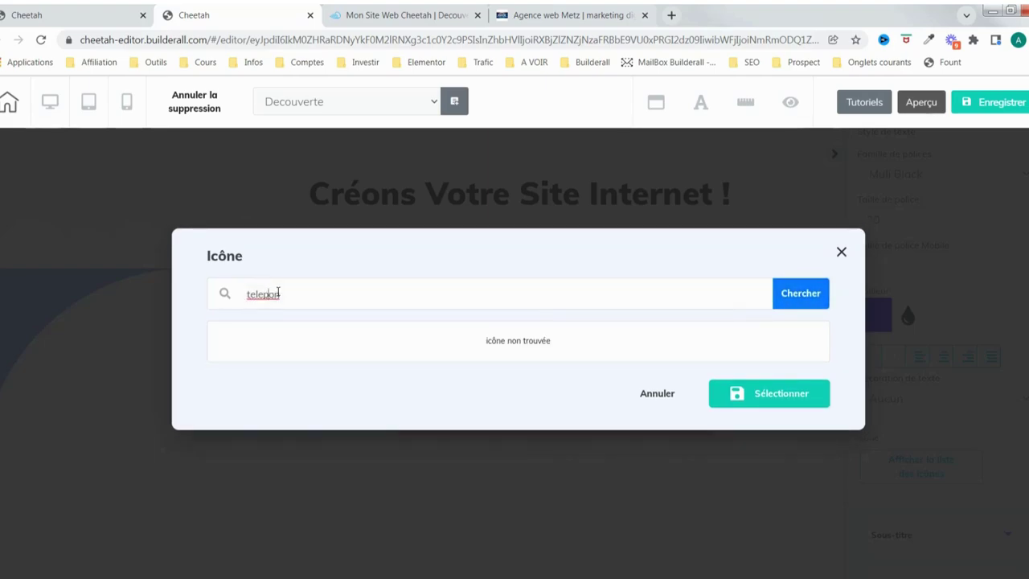
pyautogui.write('hone')
pyautogui.click(800, 294)
pyautogui.click(814, 294)
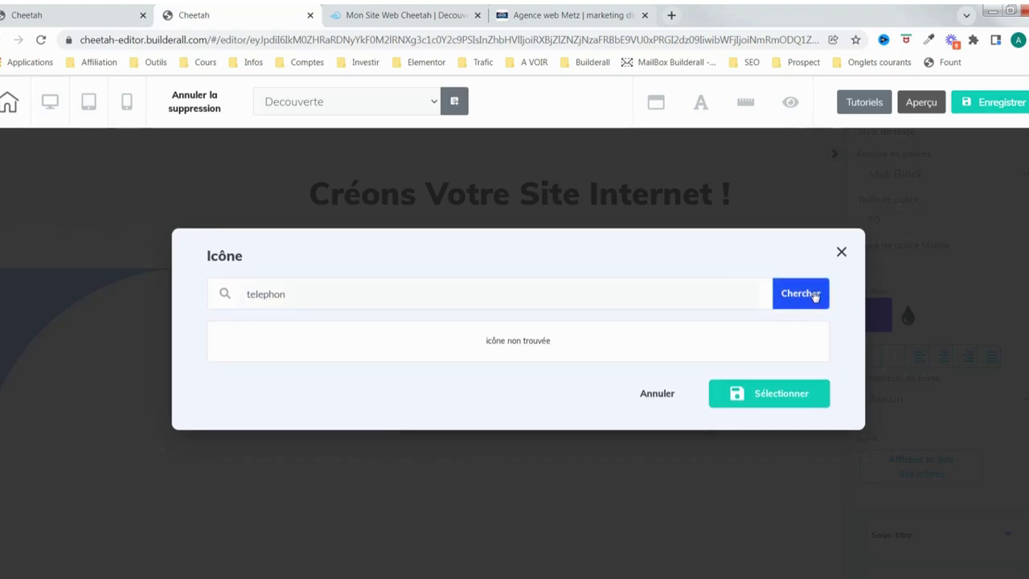
# Shorten the icon search term back to "phone" and run the search again
pyautogui.moveTo(300, 294); pyautogui.dragTo(241, 295)
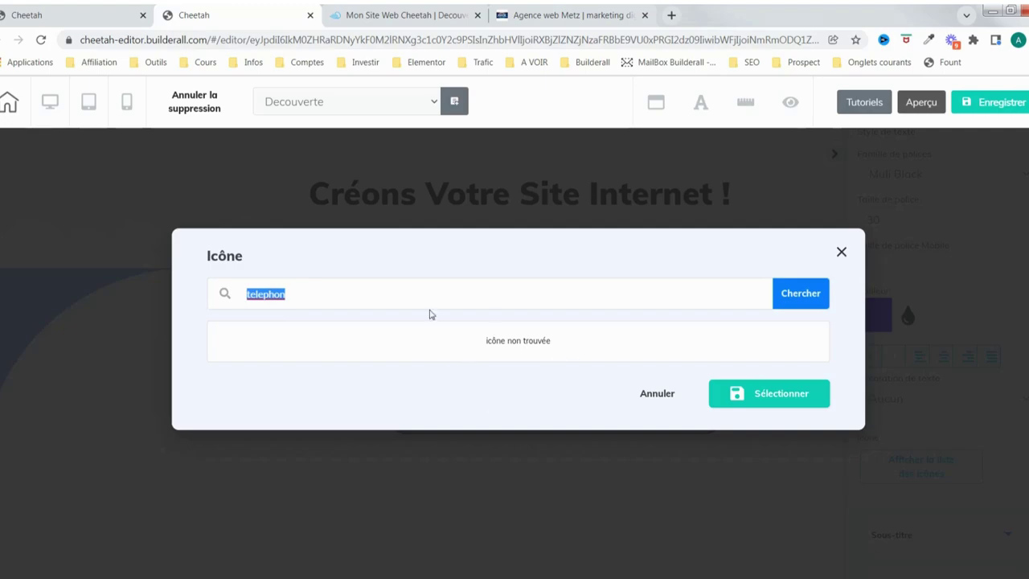
pyautogui.click(262, 295)
pyautogui.moveTo(264, 295); pyautogui.dragTo(226, 286)
pyautogui.press('BackSpace')
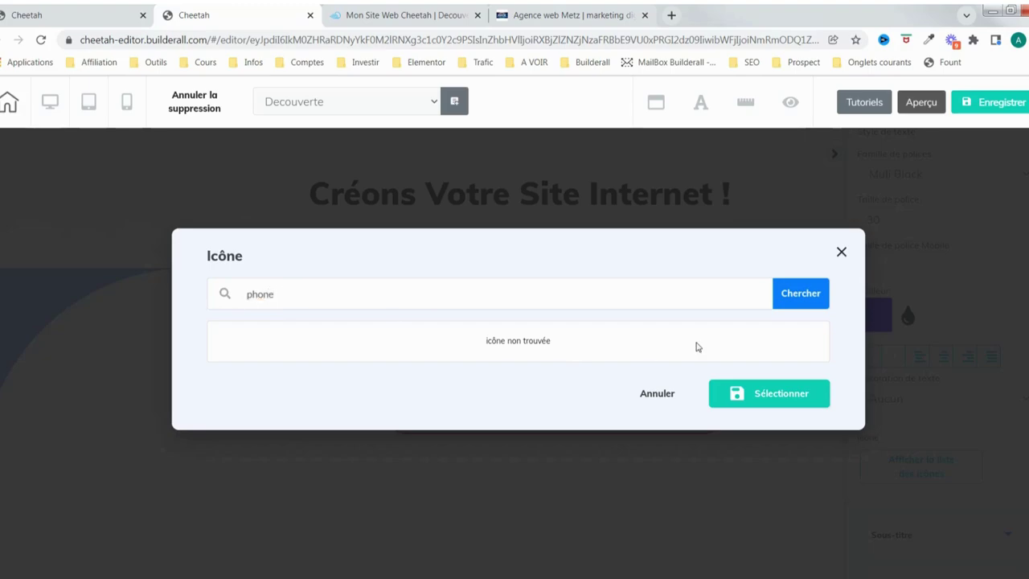
pyautogui.click(816, 295)
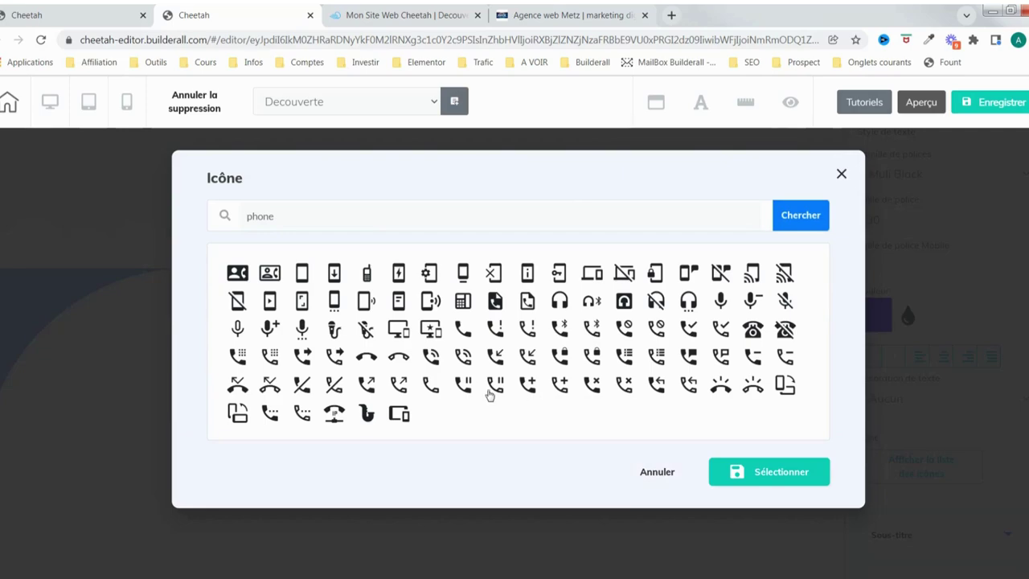
# Add the outlined handset icon with sound waves to the button's title and set its alignment to Gauche
pyautogui.click(464, 359)
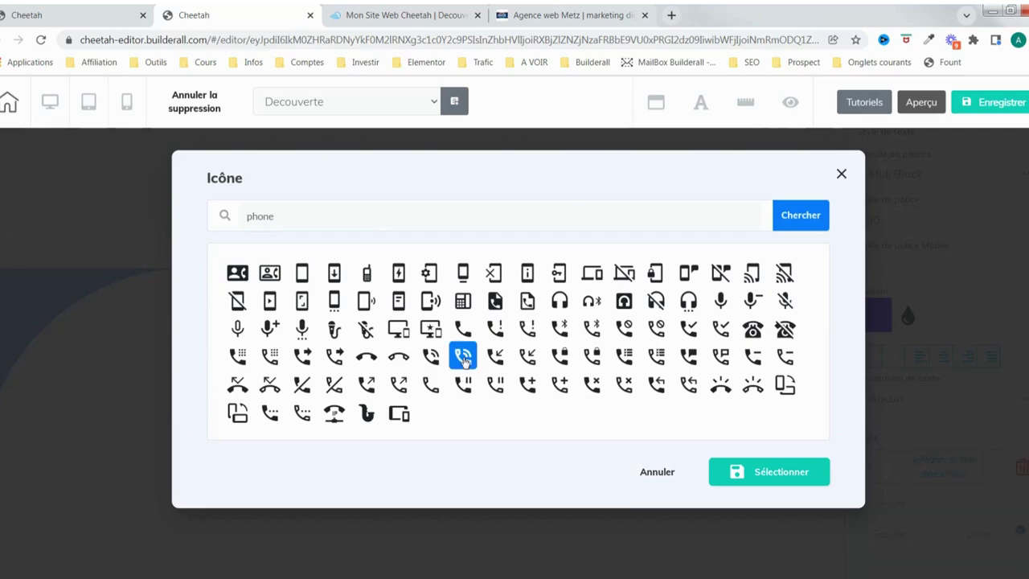
pyautogui.click(792, 475)
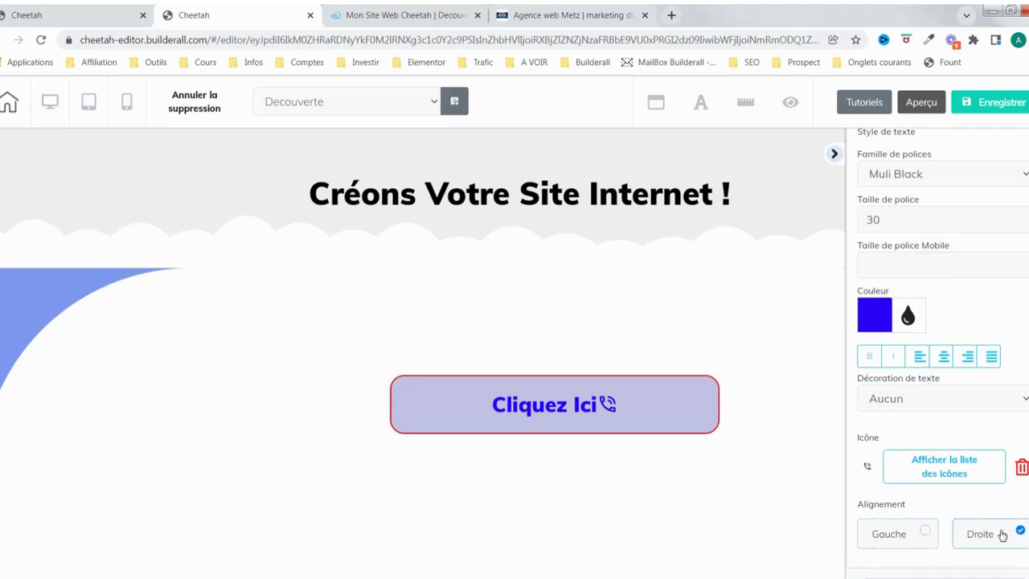
pyautogui.click(925, 533)
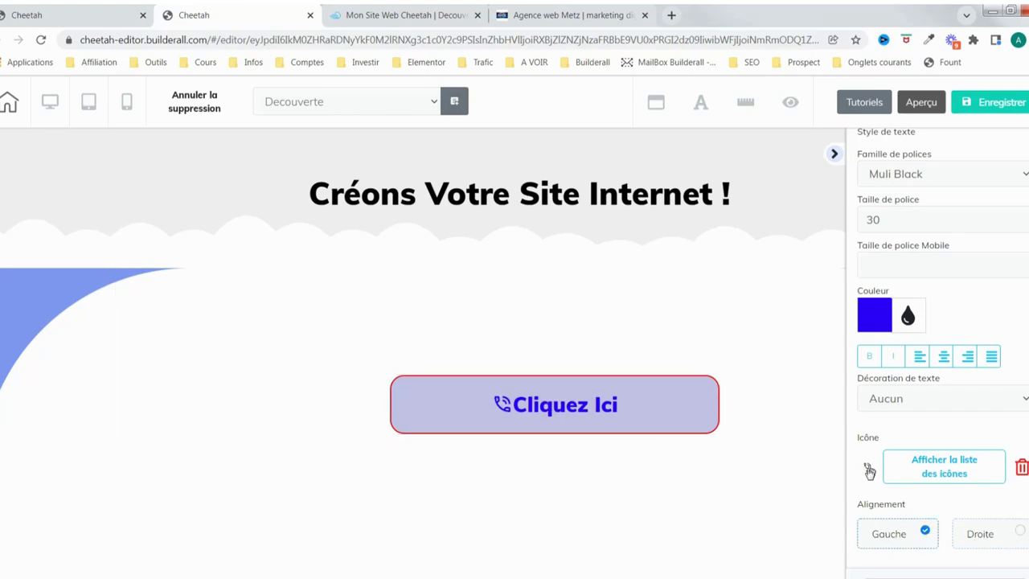
pyautogui.scroll(-3, 916, 463)
pyautogui.scroll(1, 920, 432)
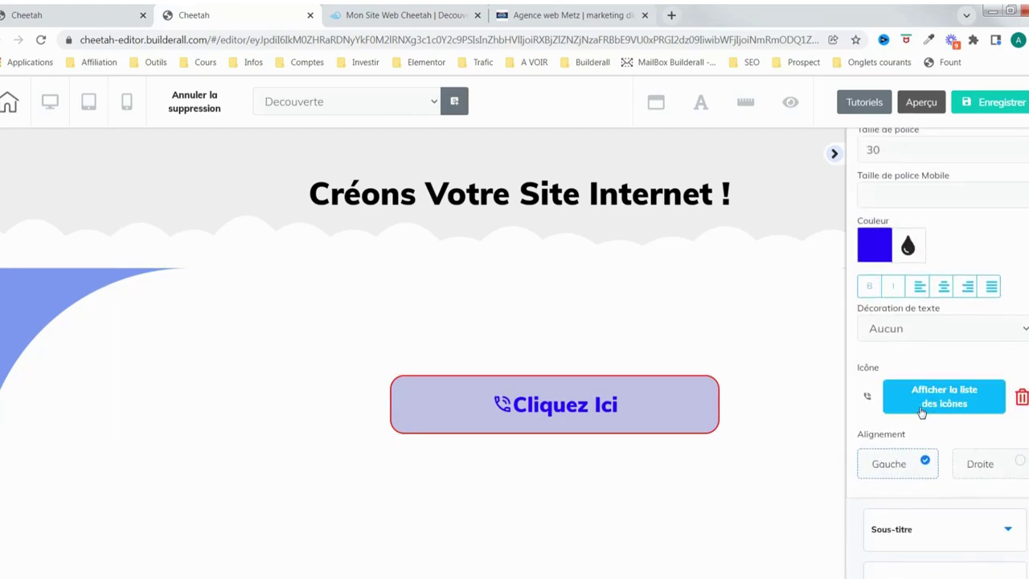
# Add the subtitle text "maintenant" to the button in its Sous-titre settings
pyautogui.scroll(2, 922, 412)
pyautogui.scroll(1, 910, 352)
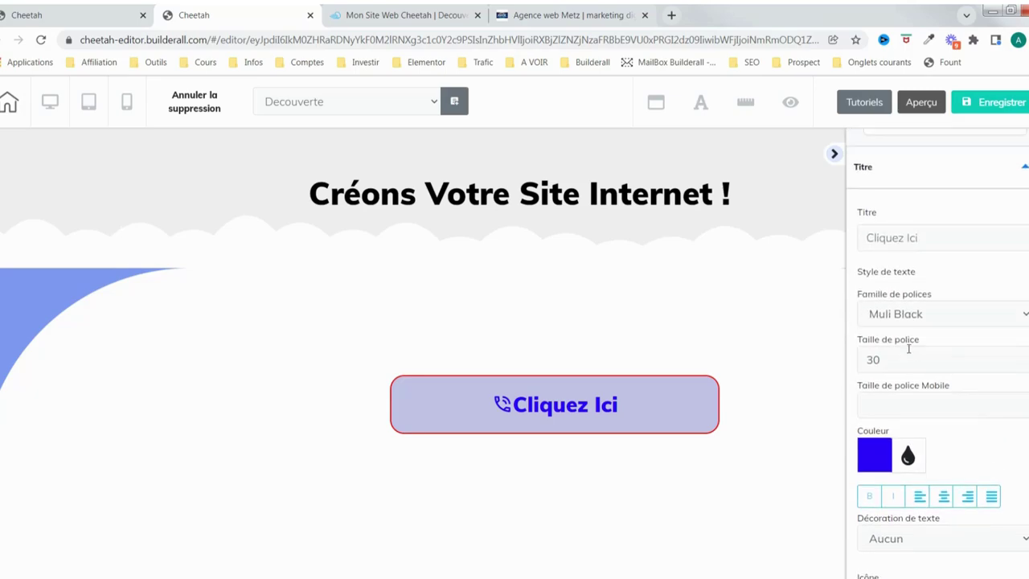
pyautogui.scroll(-2, 914, 359)
pyautogui.scroll(-4, 914, 359)
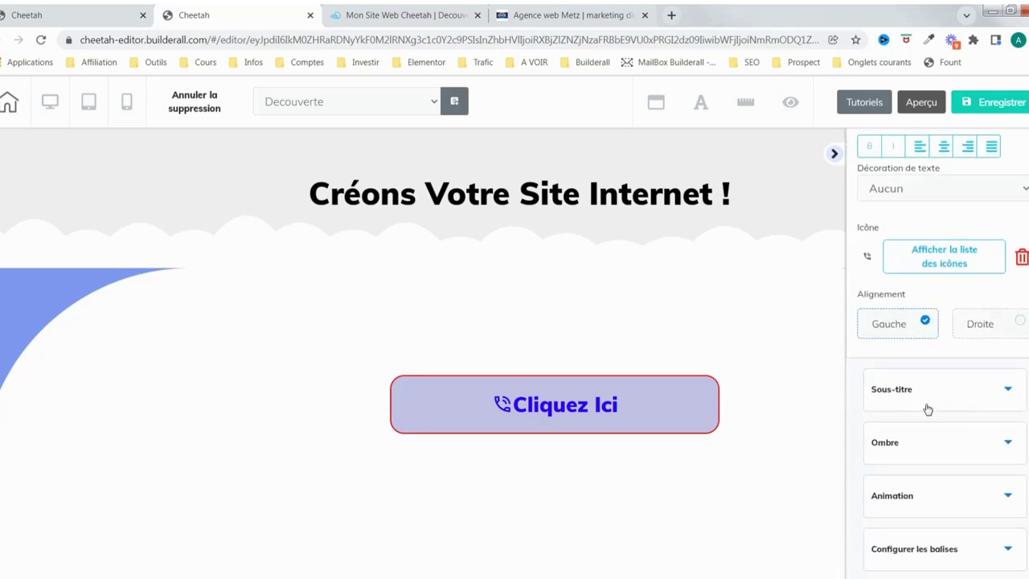
pyautogui.click(992, 393)
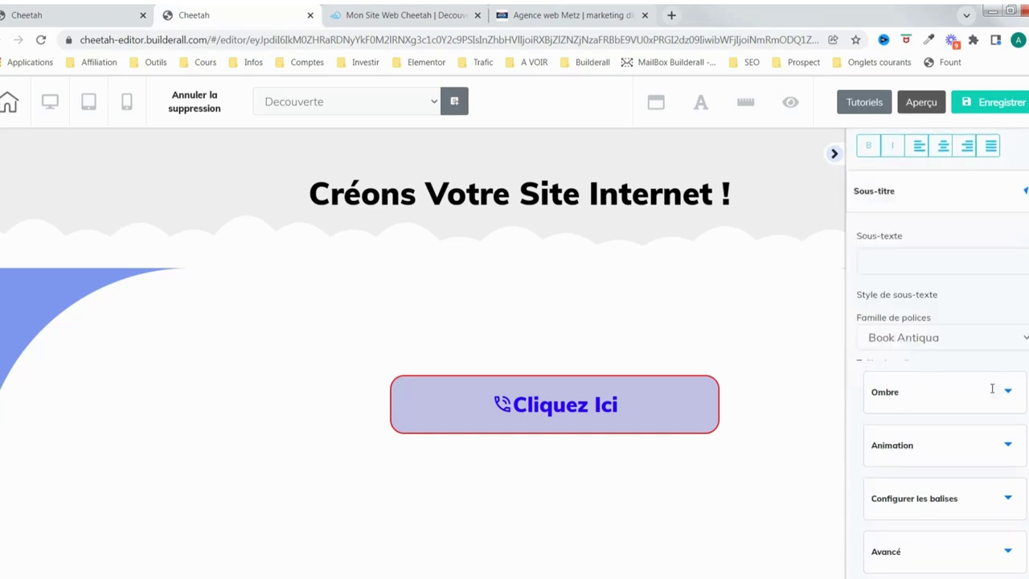
pyautogui.scroll(4, 924, 350)
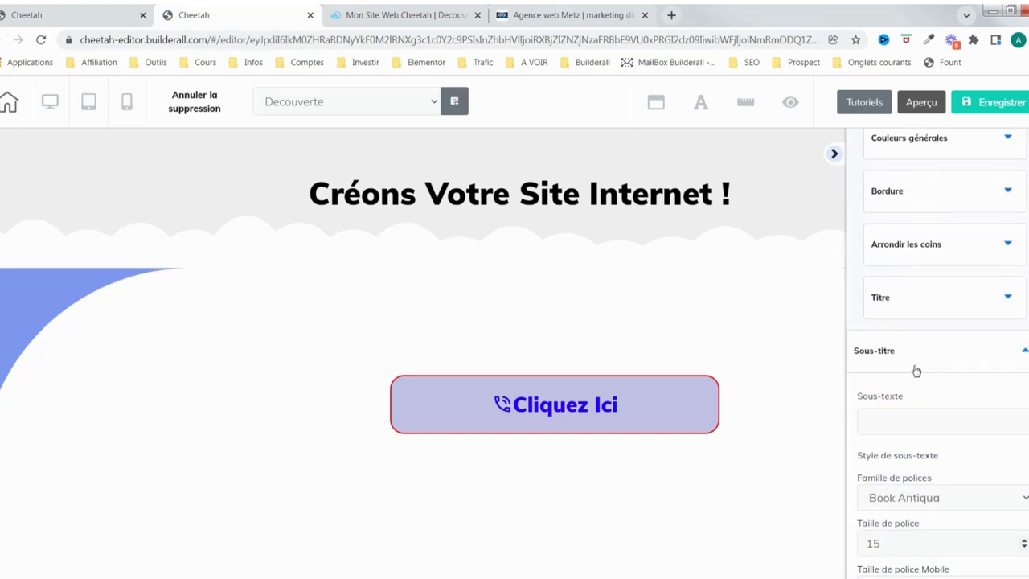
pyautogui.click(898, 436)
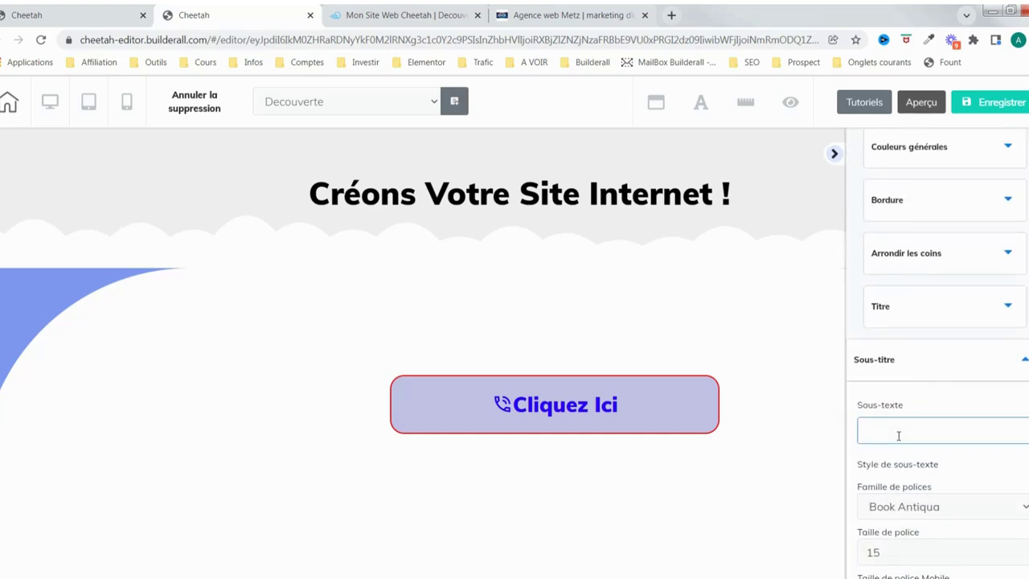
pyautogui.write('main')
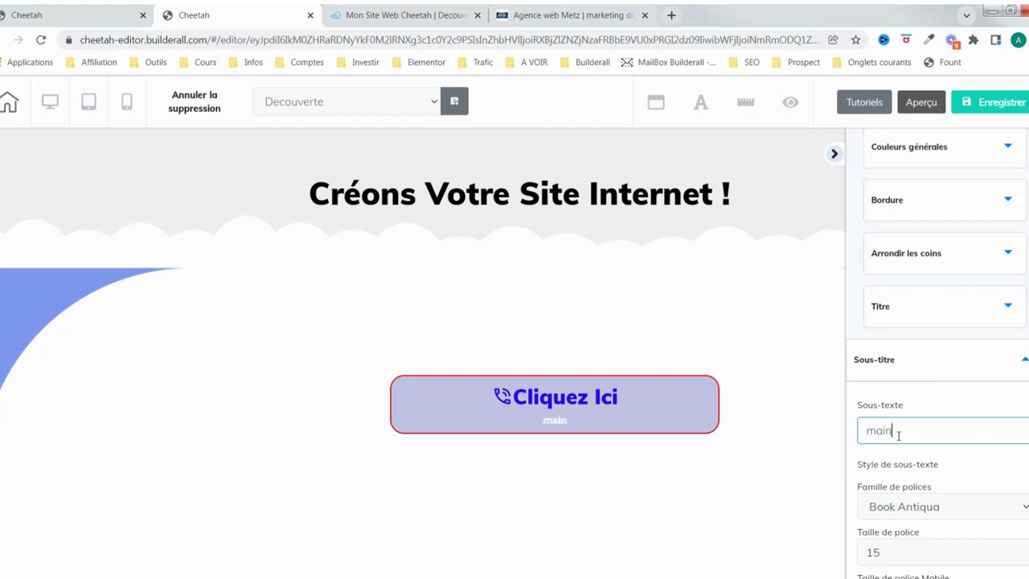
pyautogui.write('tenant')
# Set the subtitle's colour to dark grey 242323 and leave its text decoration at Aucun
pyautogui.scroll(-3, 950, 442)
pyautogui.click(881, 450)
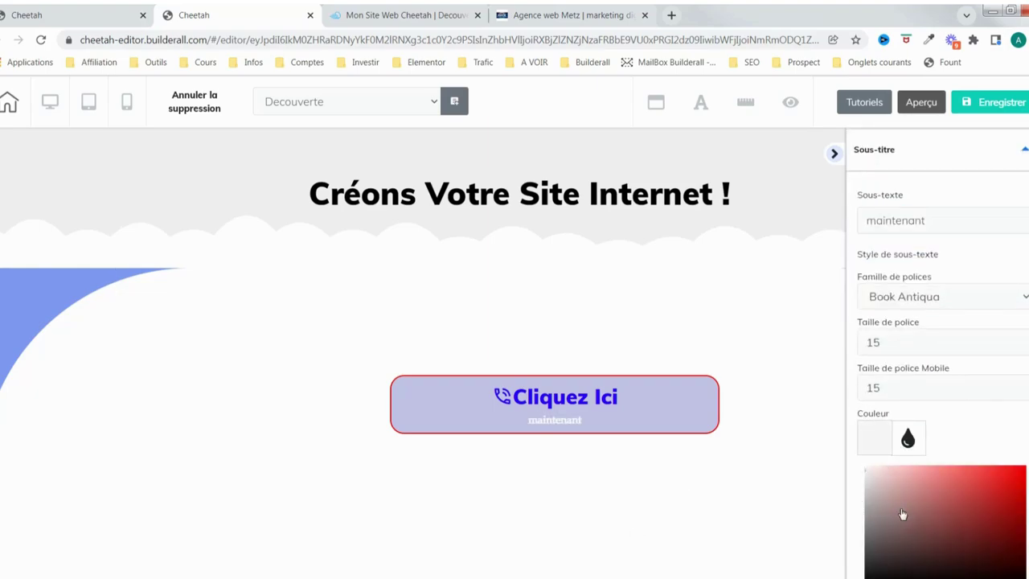
pyautogui.scroll(-3, 895, 488)
pyautogui.click(868, 360)
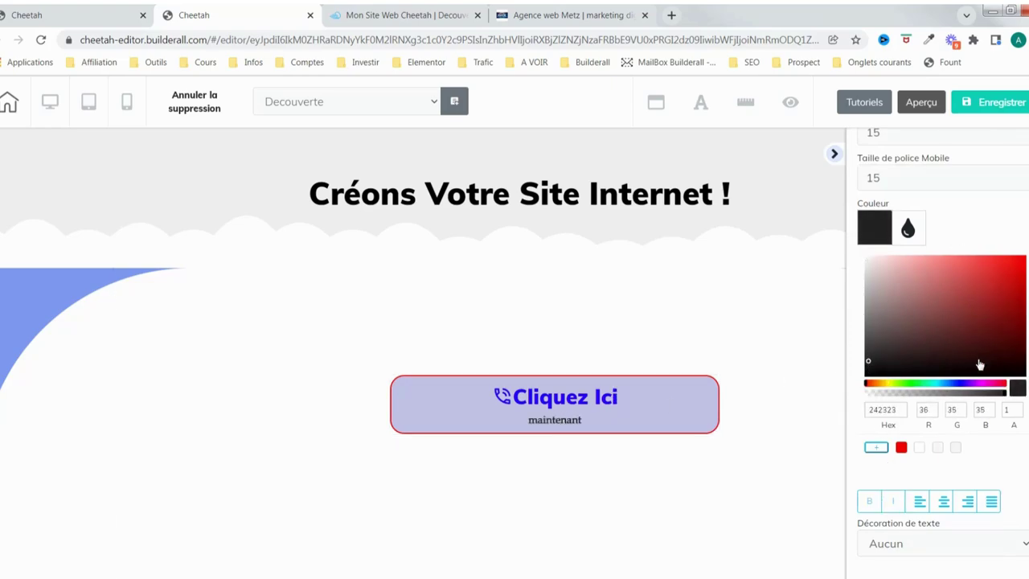
pyautogui.scroll(-2, 967, 451)
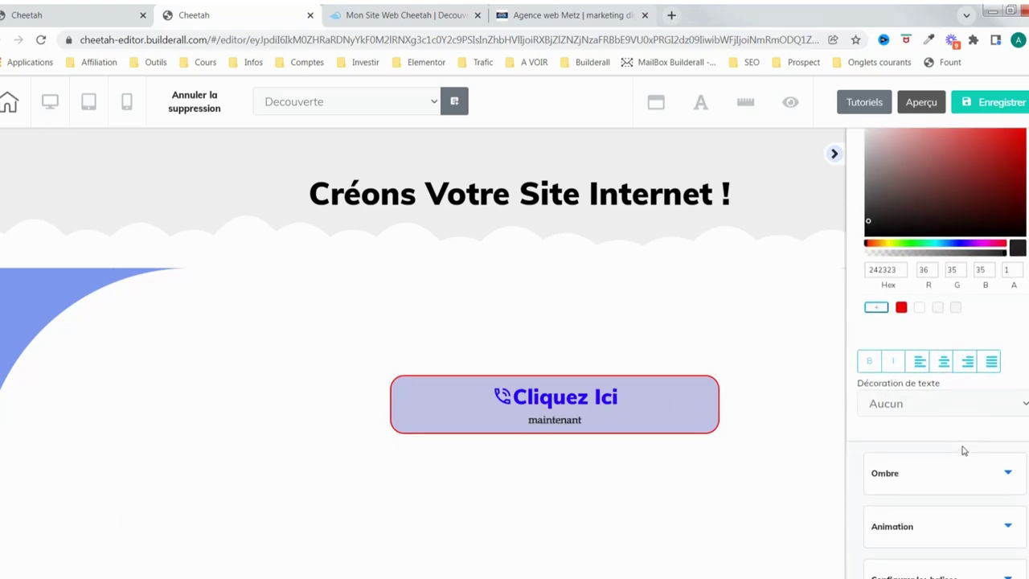
pyautogui.click(1012, 412)
pyautogui.click(1011, 411)
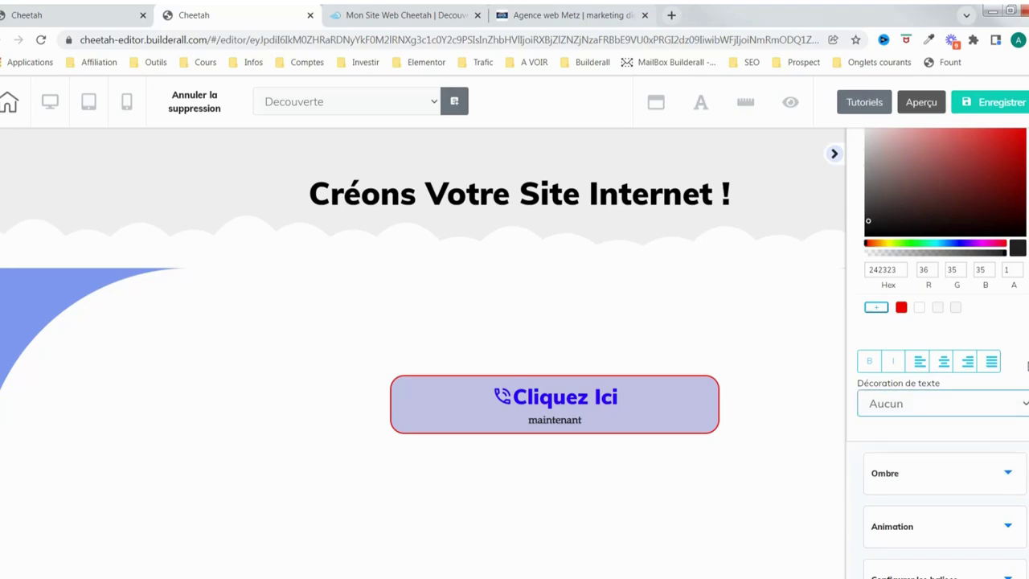
pyautogui.scroll(-1, 989, 377)
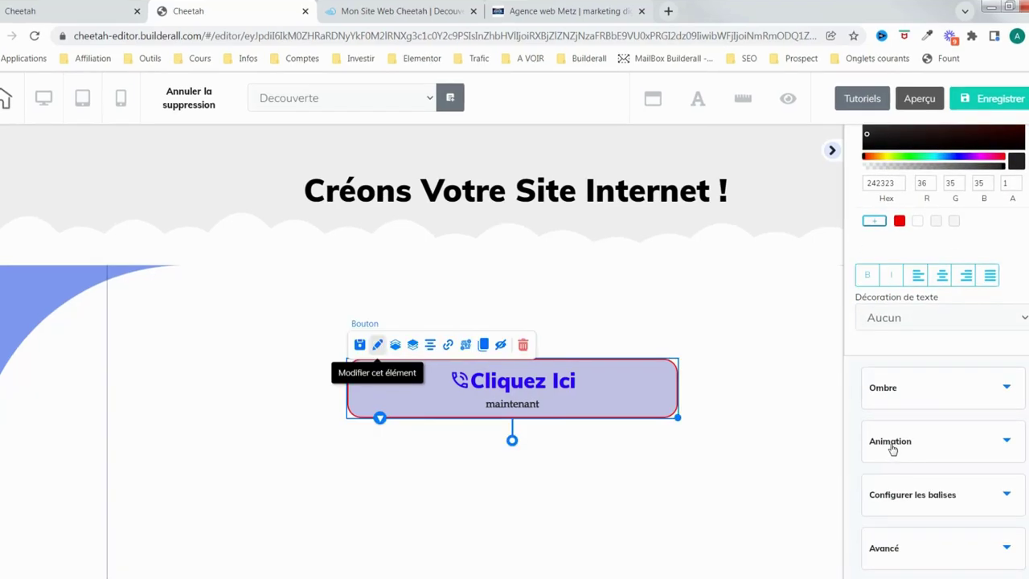
# Give the button a shadow with a small positive horizontal offset and the grey colour 6E6B6B
pyautogui.click(1003, 392)
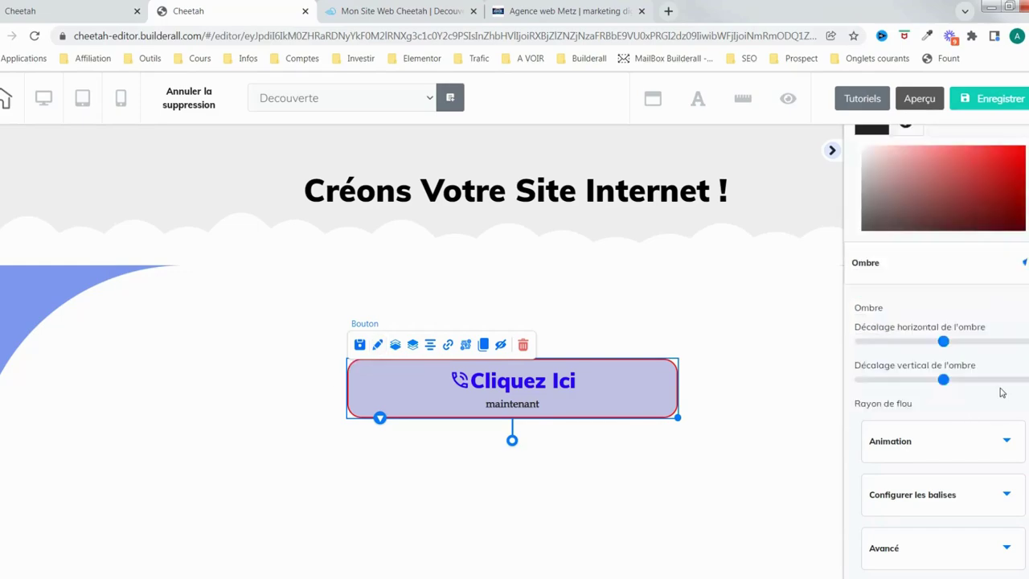
pyautogui.scroll(2, 994, 382)
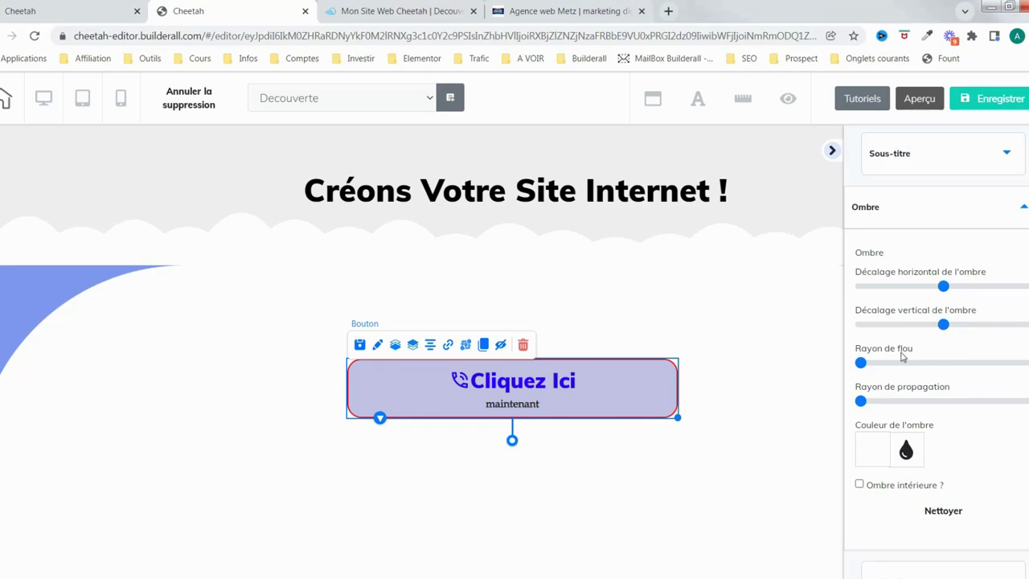
pyautogui.moveTo(943, 287); pyautogui.dragTo(954, 290)
pyautogui.click(873, 450)
pyautogui.scroll(-3, 934, 434)
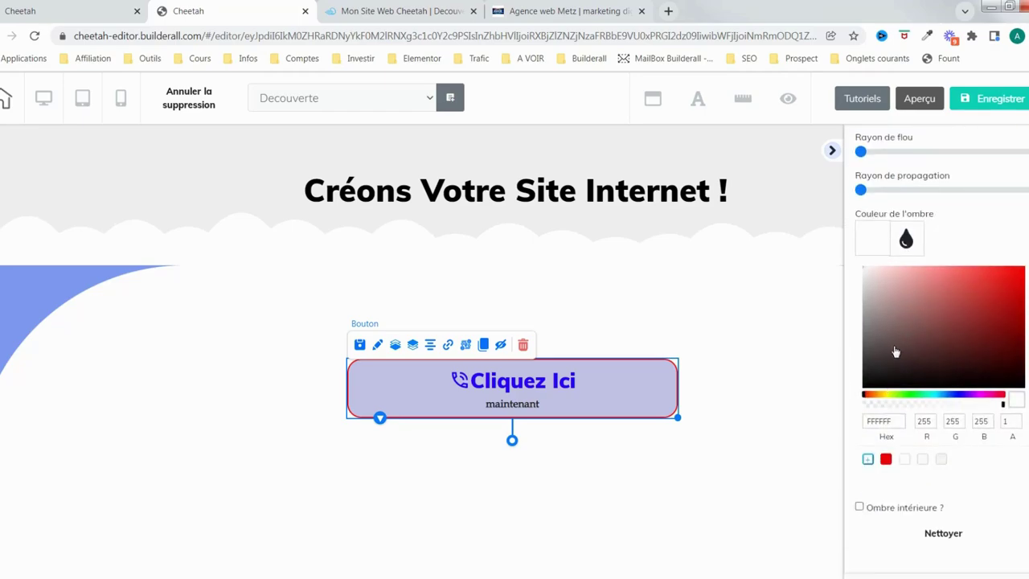
pyautogui.click(868, 339)
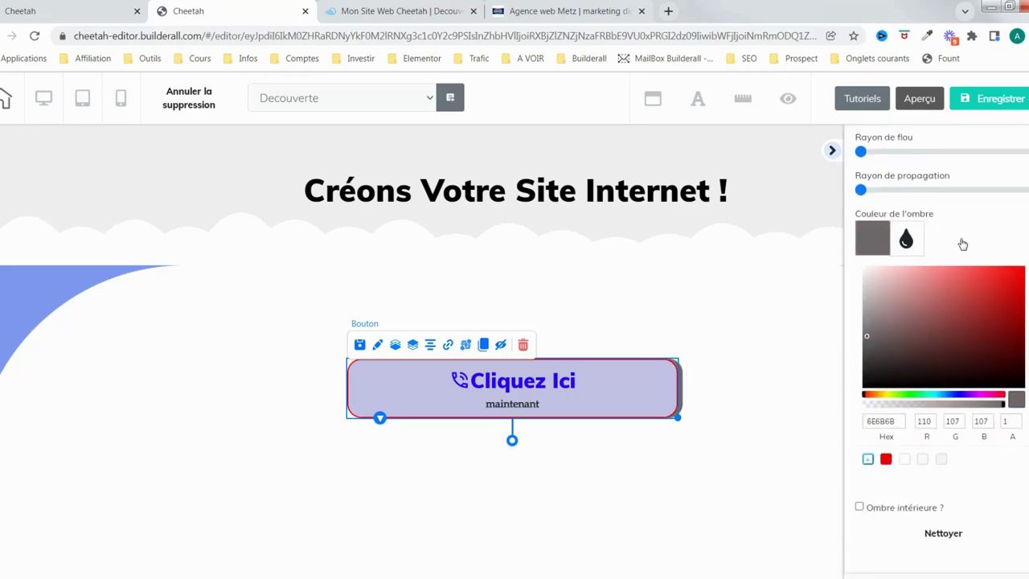
# Slightly reduce the shadow's horizontal offset, add a similar downward vertical offset and soften it with a moderate blur radius
pyautogui.scroll(3, 964, 242)
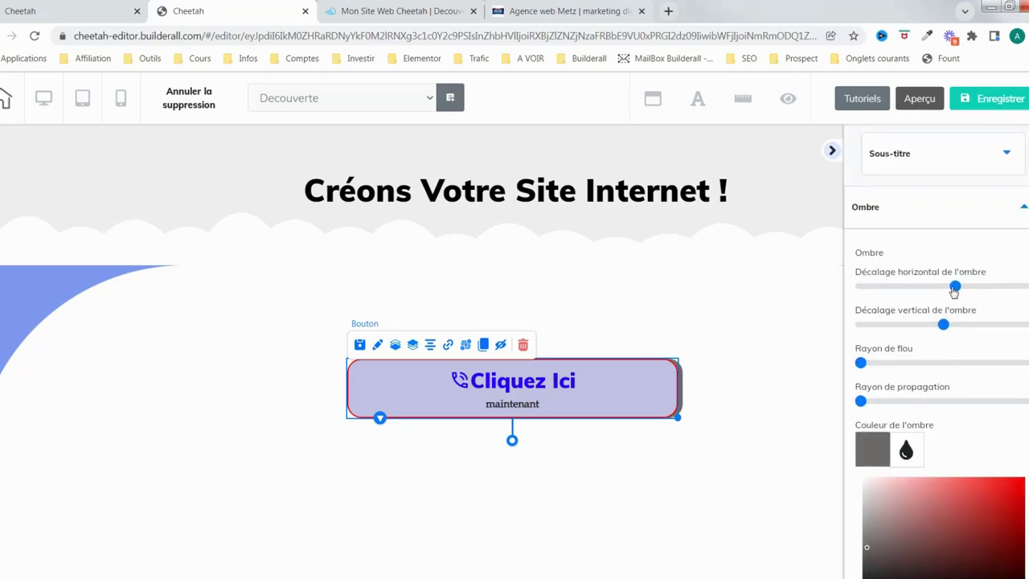
pyautogui.moveTo(953, 288)
pyautogui.mouseDown()
pyautogui.moveTo(913, 288)
pyautogui.moveTo(952, 287)
pyautogui.mouseUp()
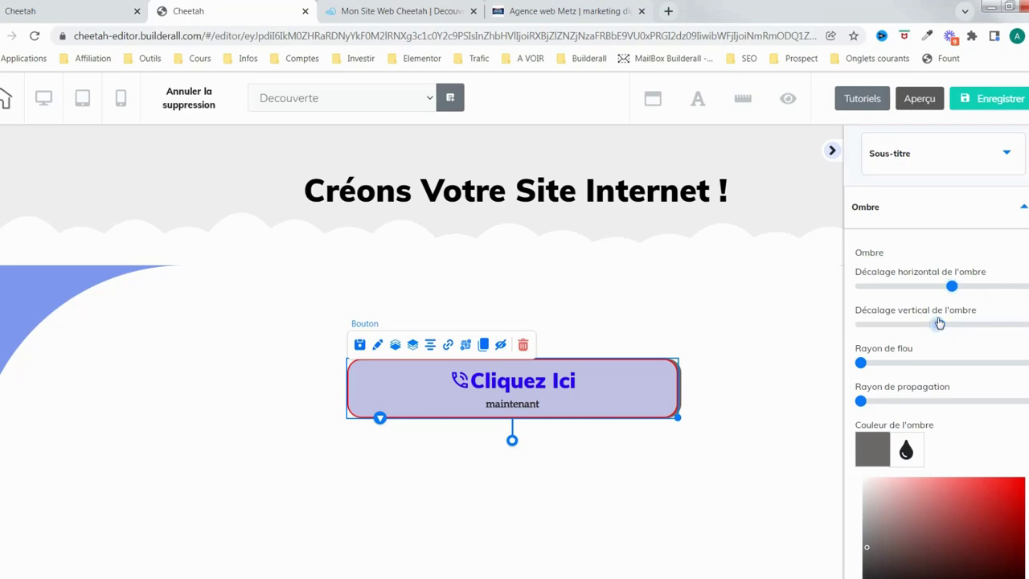
pyautogui.moveTo(939, 323); pyautogui.dragTo(951, 323)
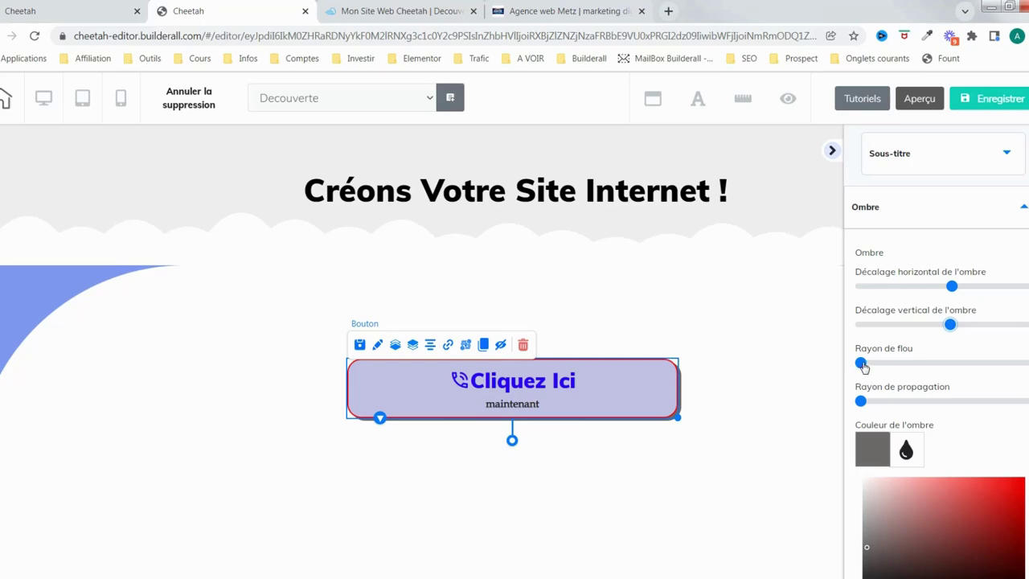
pyautogui.moveTo(861, 362); pyautogui.dragTo(890, 362)
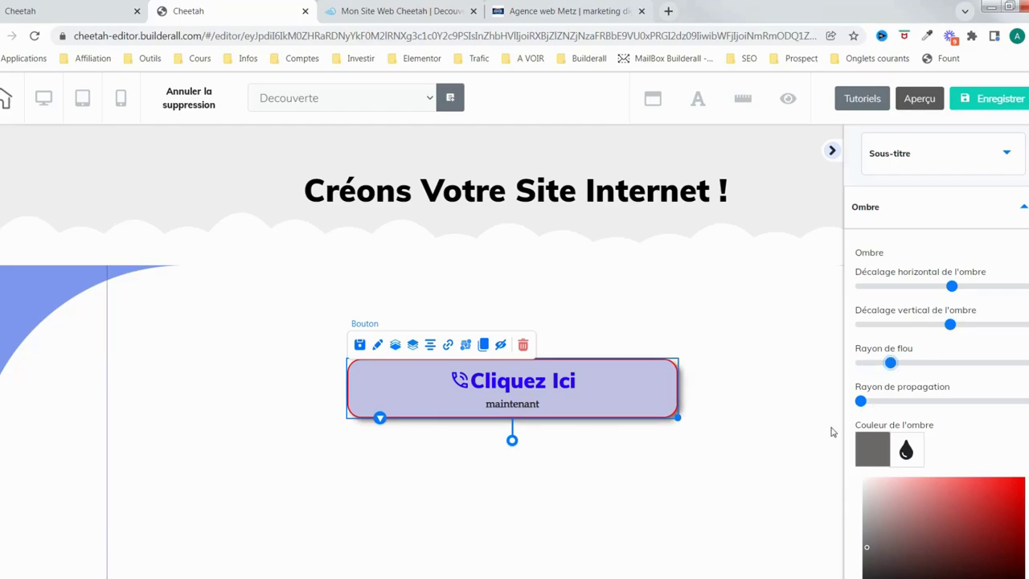
# Try a large spread radius on the button's shadow and return it to the minimum
pyautogui.moveTo(861, 401); pyautogui.dragTo(922, 401)
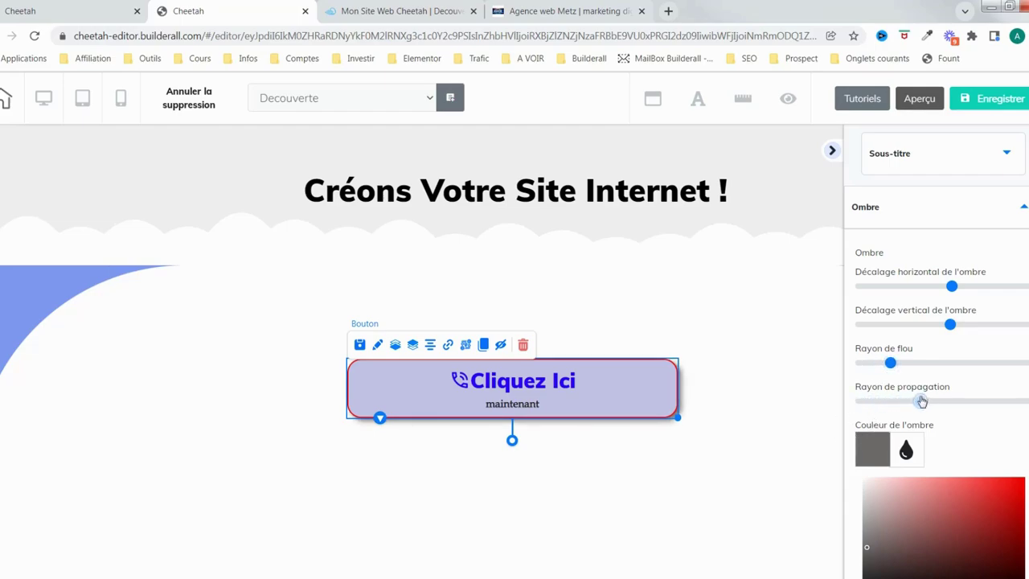
pyautogui.click(920, 401)
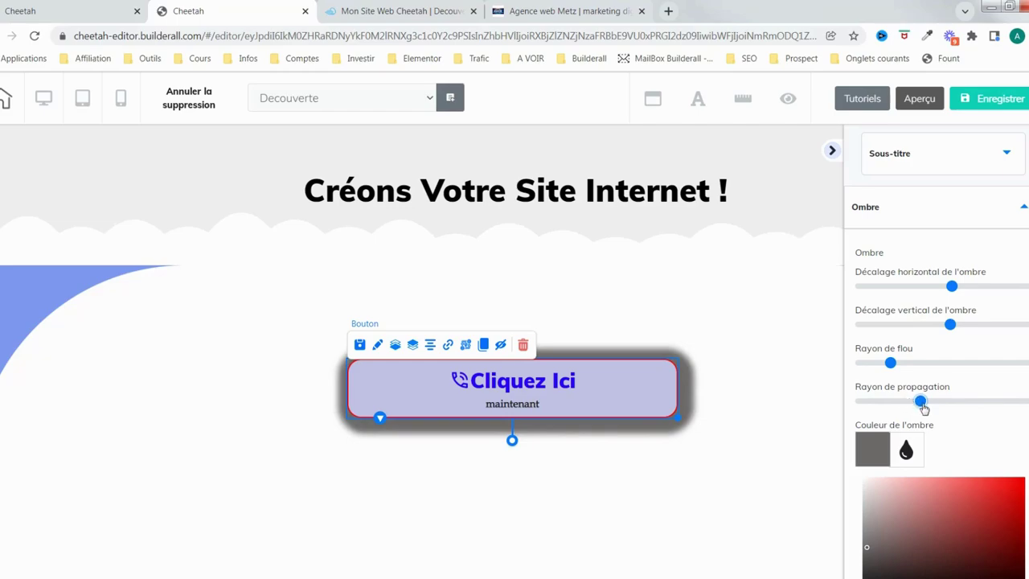
pyautogui.moveTo(922, 402); pyautogui.dragTo(861, 401)
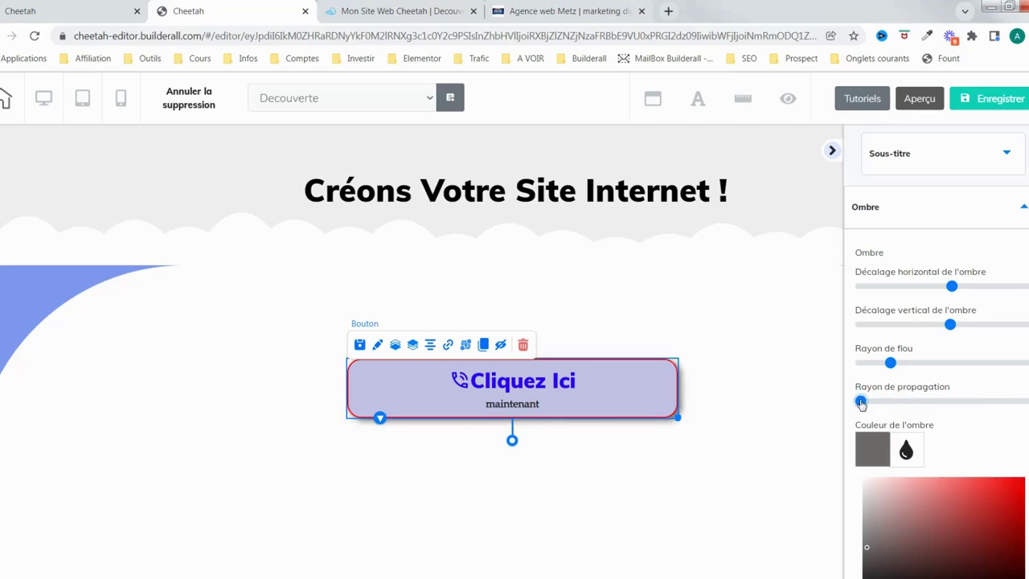
# Try the Ombre intérieure option on the button's shadow and turn it off again
pyautogui.scroll(-3, 900, 432)
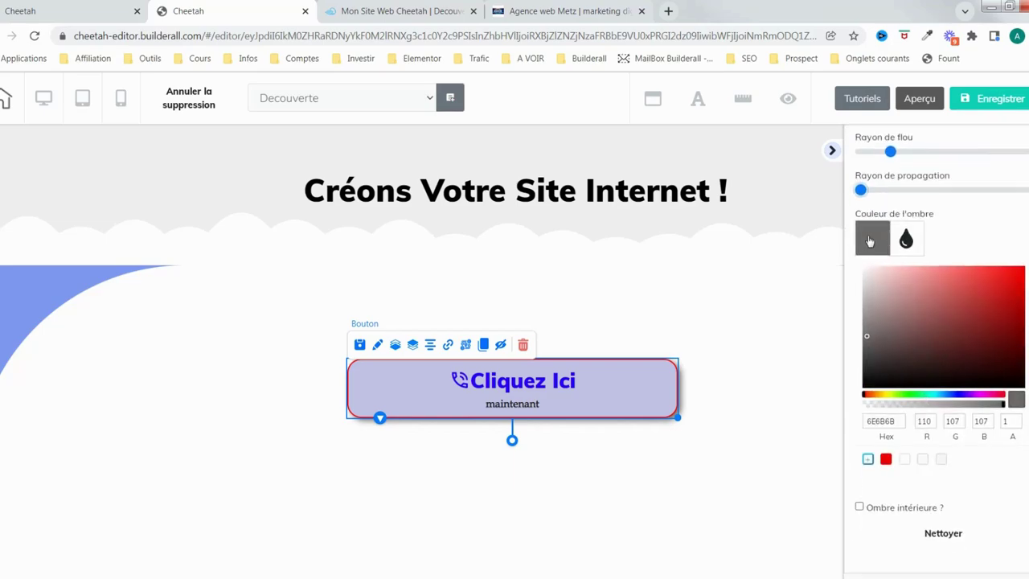
pyautogui.scroll(-1, 882, 331)
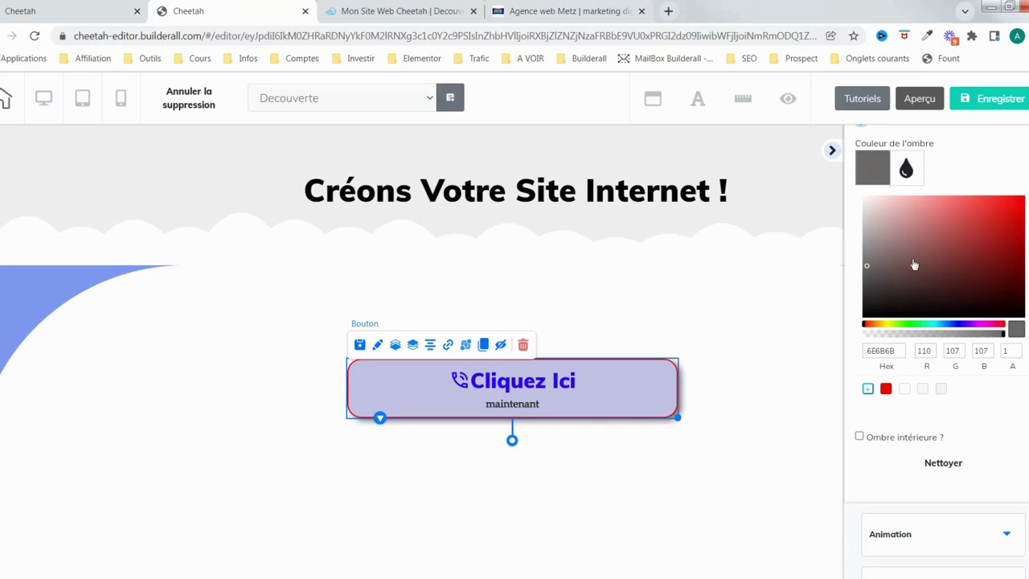
pyautogui.moveTo(913, 258)
pyautogui.mouseDown()
pyautogui.moveTo(957, 246)
pyautogui.moveTo(891, 268)
pyautogui.moveTo(866, 265)
pyautogui.mouseUp()
pyautogui.doubleClick(888, 352)
pyautogui.click(859, 438)
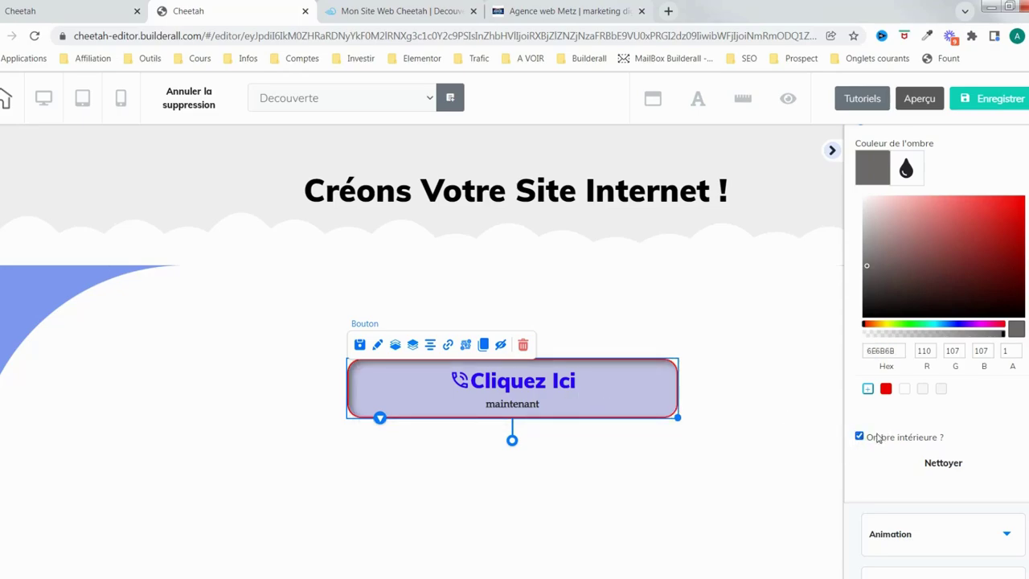
pyautogui.scroll(3, 924, 322)
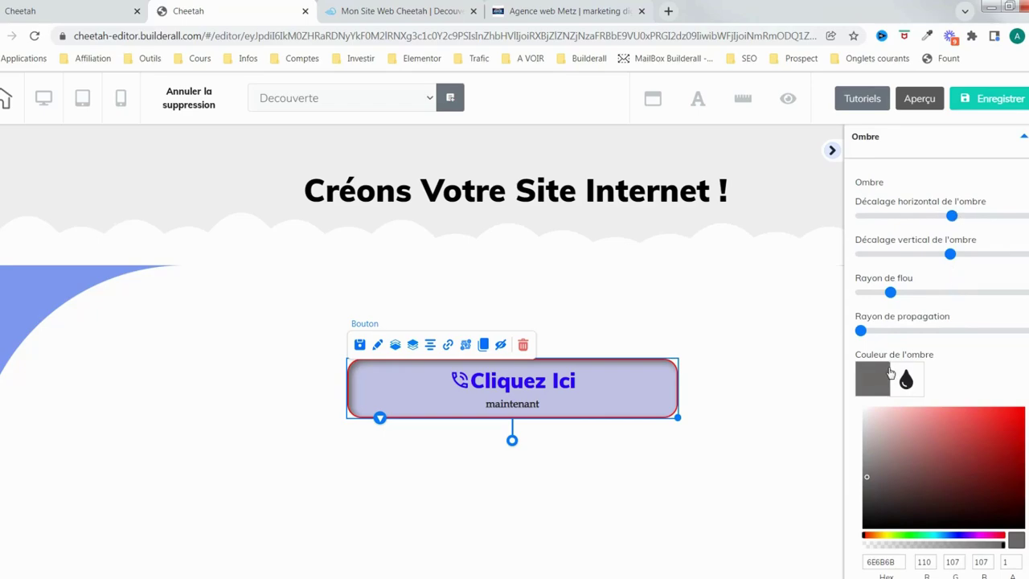
pyautogui.scroll(-2, 894, 374)
pyautogui.scroll(-2, 900, 378)
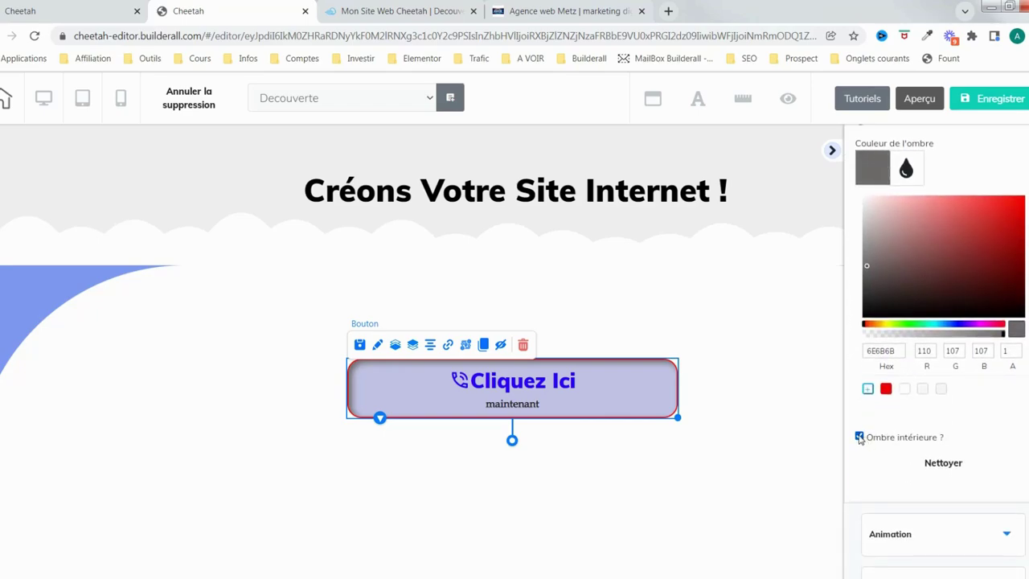
pyautogui.click(859, 436)
# Set the button's animation to trigger on Quand visible with the slideInUp effect
pyautogui.scroll(-2, 910, 431)
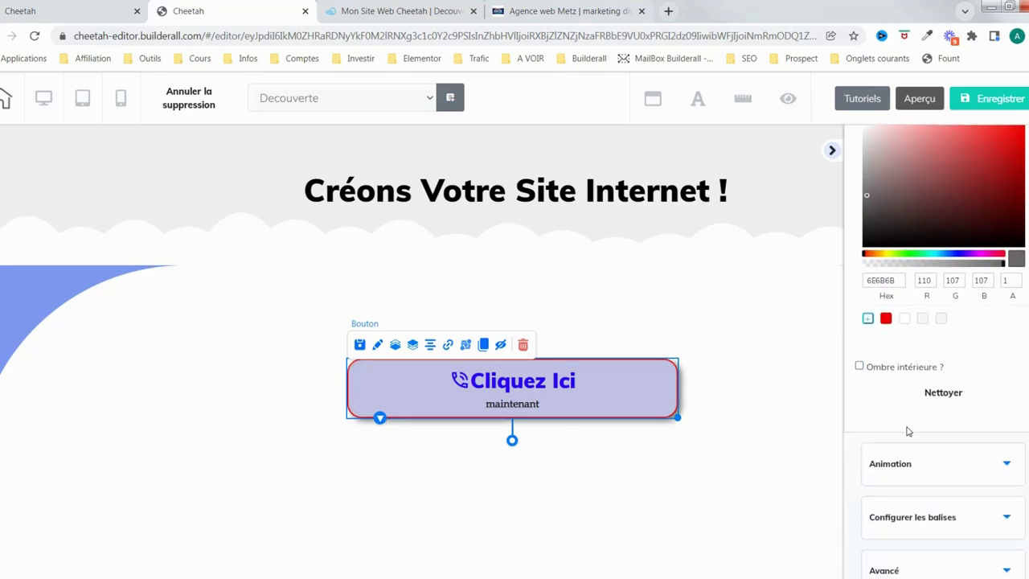
pyautogui.scroll(-1, 924, 400)
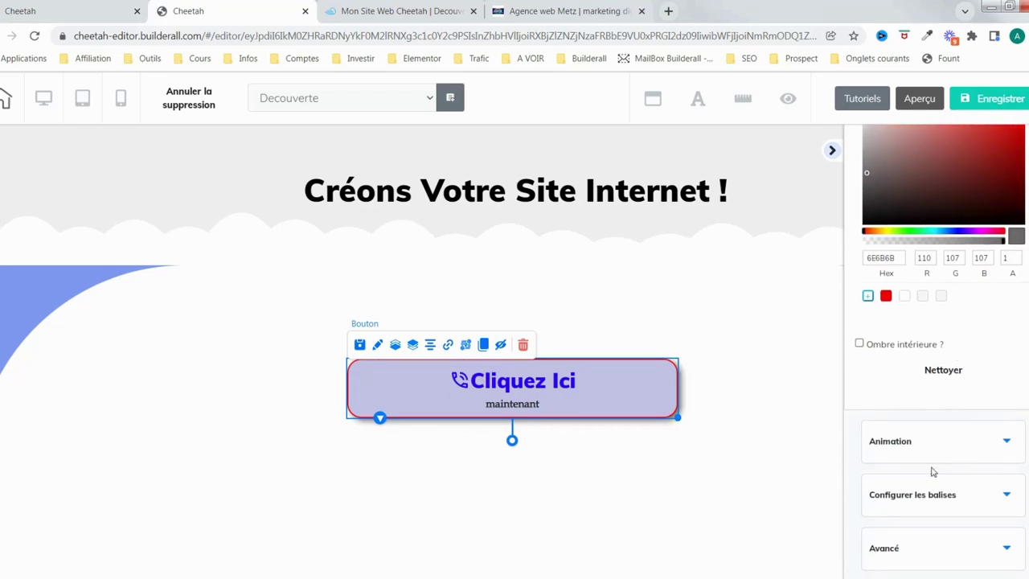
pyautogui.click(988, 449)
pyautogui.scroll(2, 965, 351)
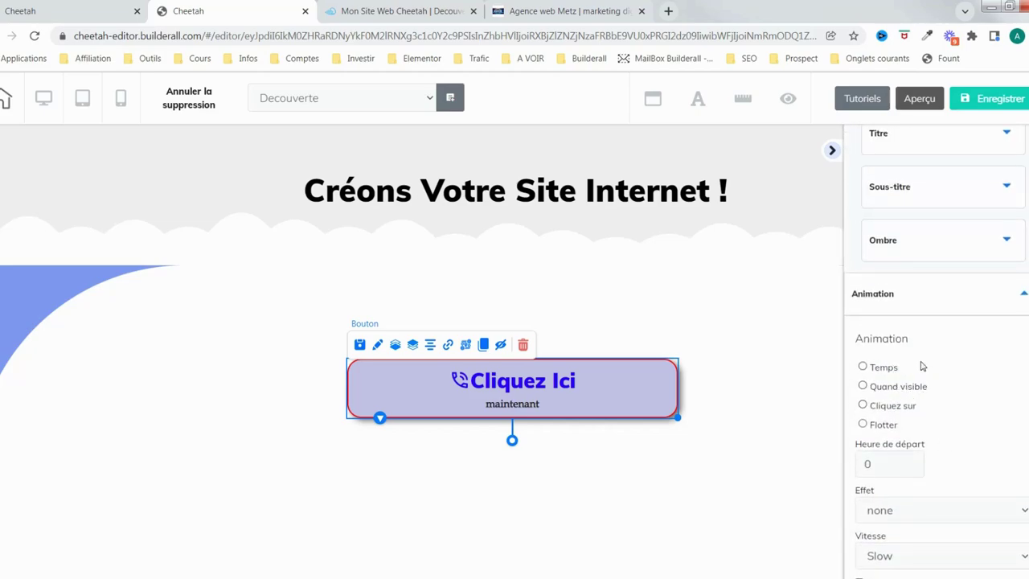
pyautogui.click(863, 387)
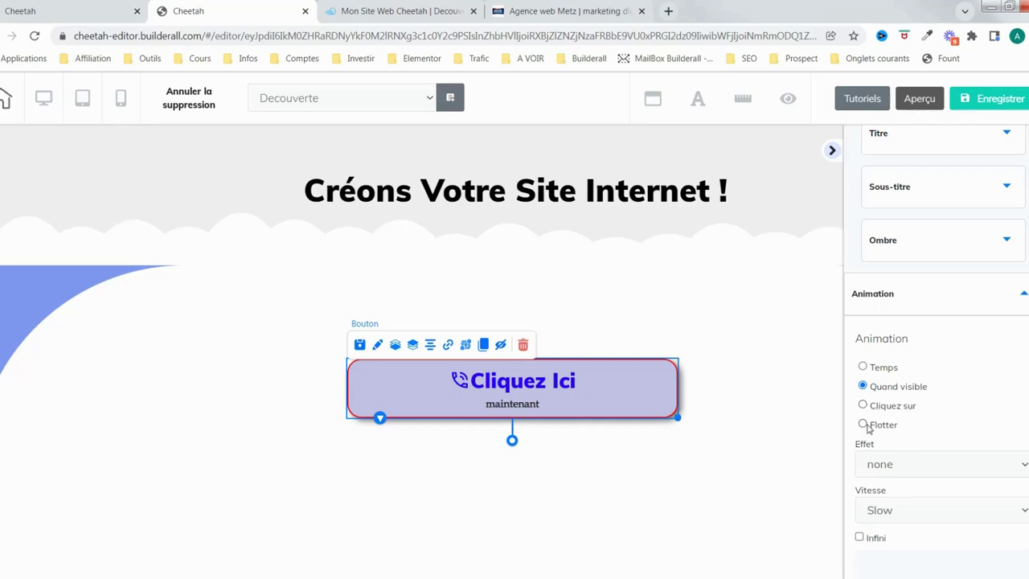
pyautogui.click(931, 470)
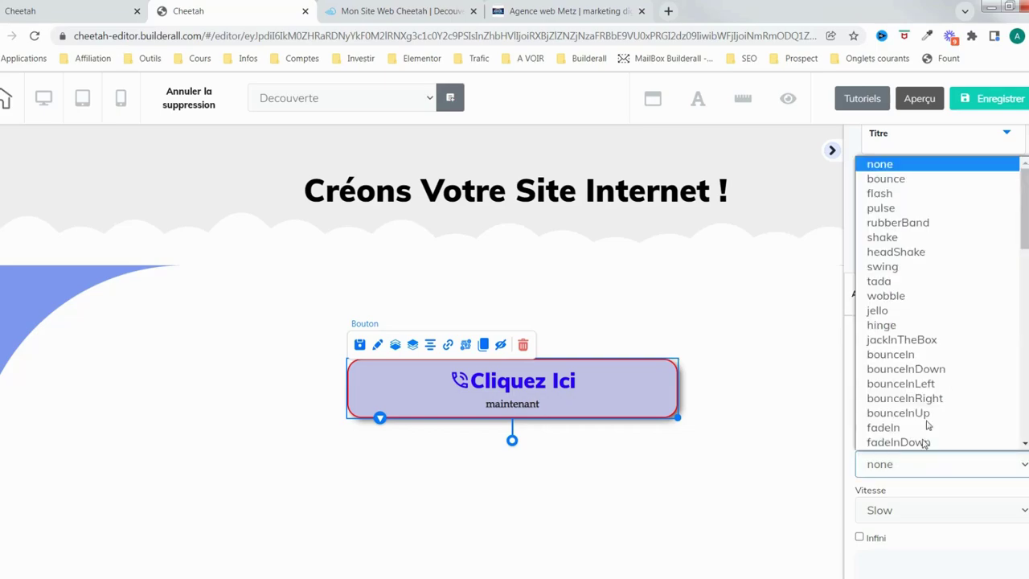
pyautogui.scroll(-10, 905, 359)
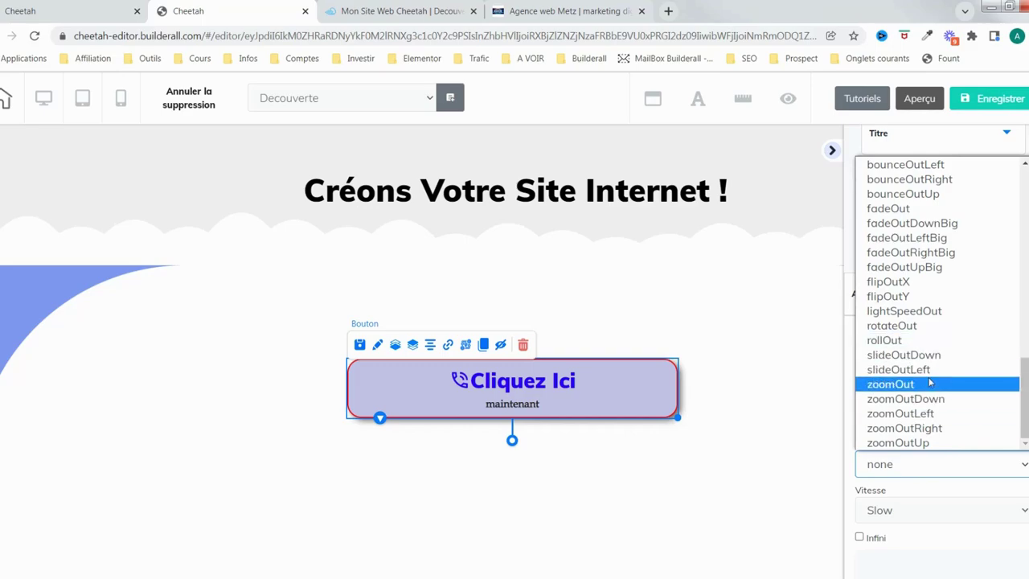
pyautogui.scroll(4, 930, 385)
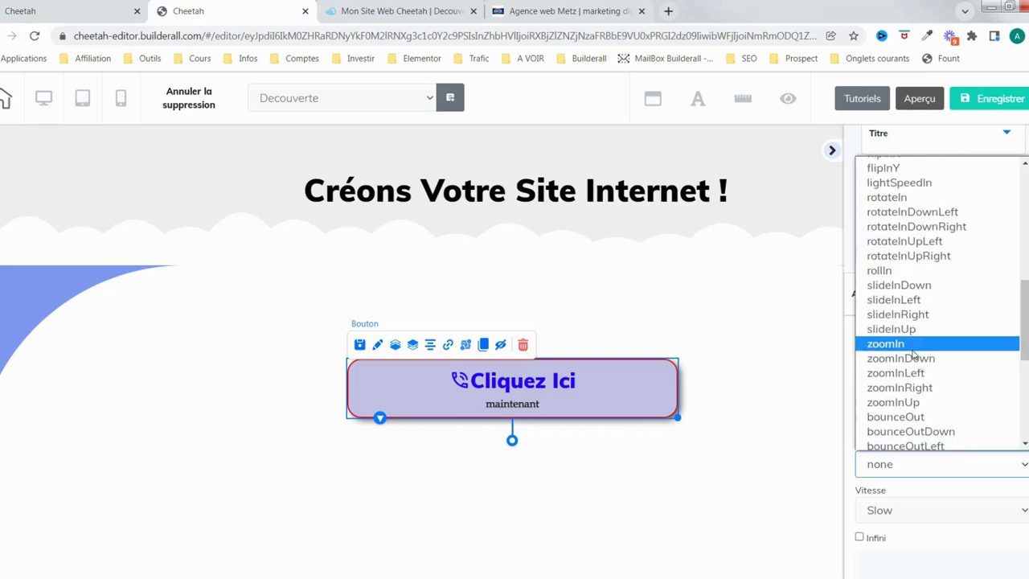
pyautogui.click(914, 329)
pyautogui.scroll(-2, 953, 410)
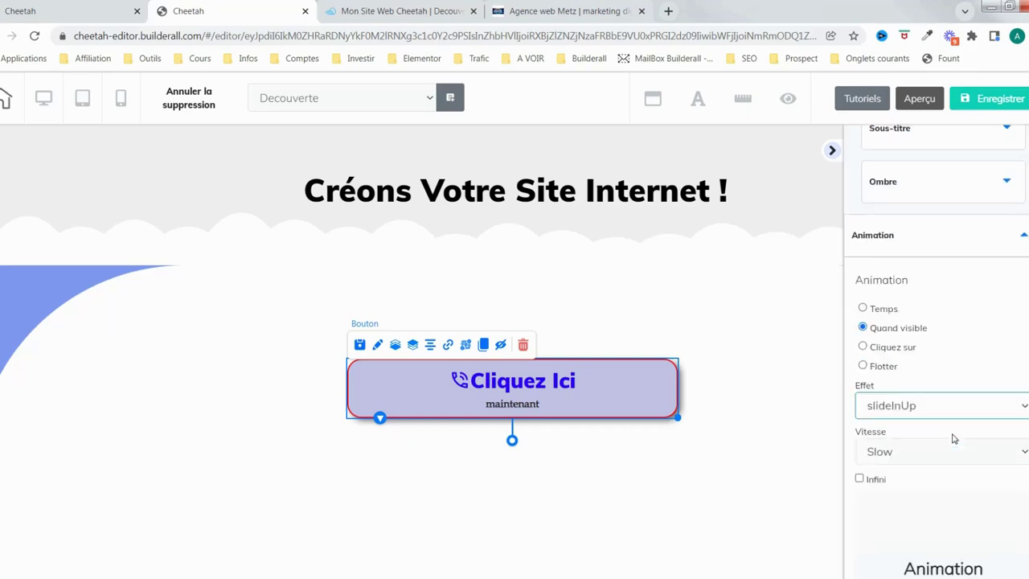
# Preview the button's animation, set its speed to slower, and try the Infini option before turning it off again
pyautogui.click(941, 523)
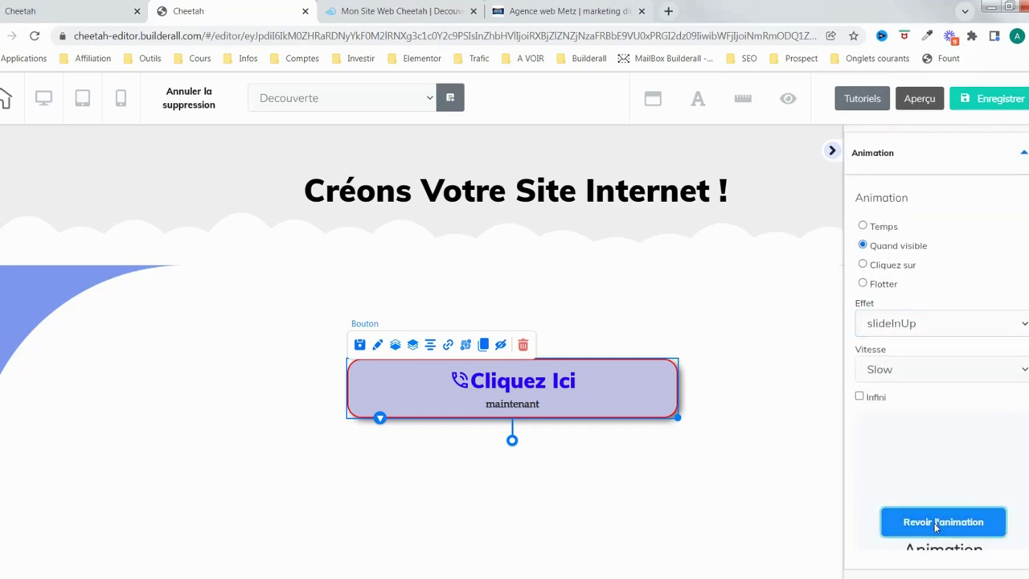
pyautogui.scroll(-2, 1005, 523)
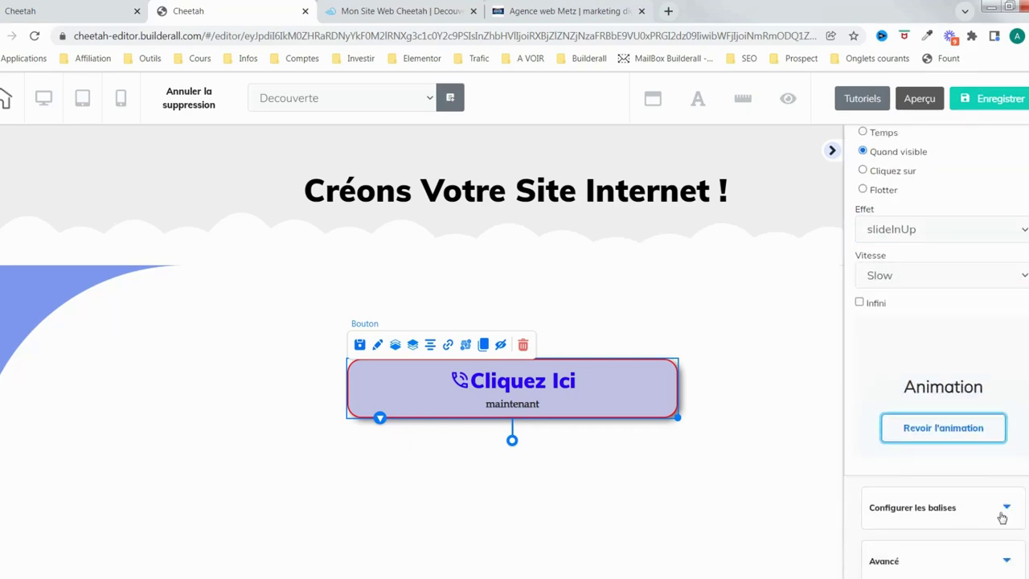
pyautogui.click(906, 264)
pyautogui.click(905, 299)
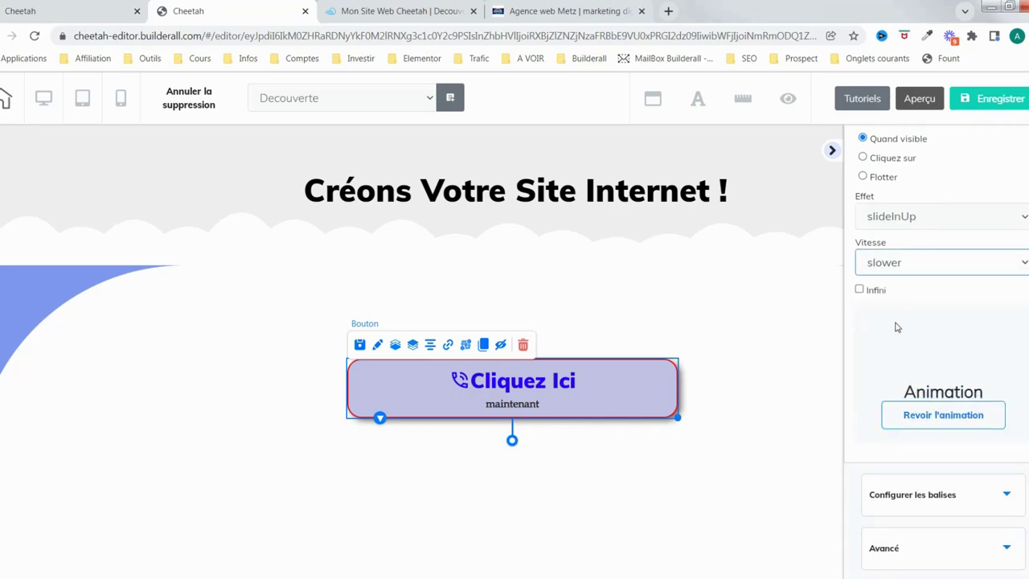
pyautogui.click(859, 290)
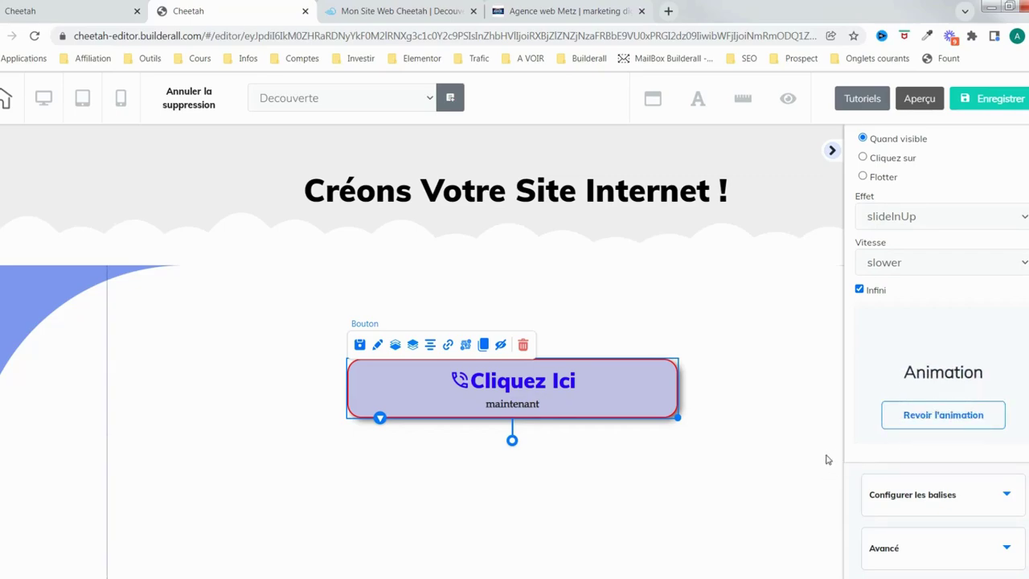
pyautogui.click(859, 290)
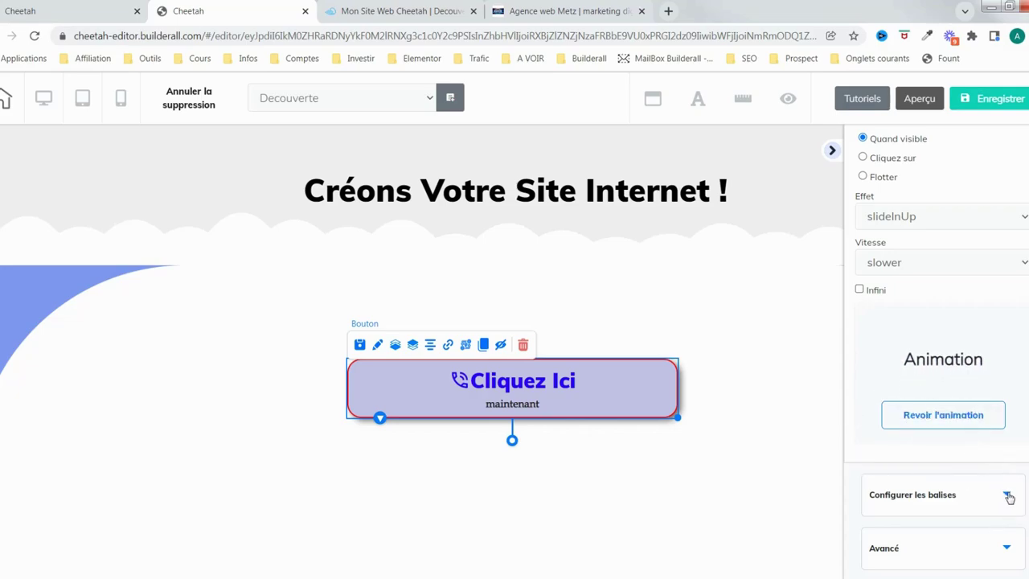
# Examine the button's tag configuration and its advanced layering and saving options
pyautogui.click(1009, 496)
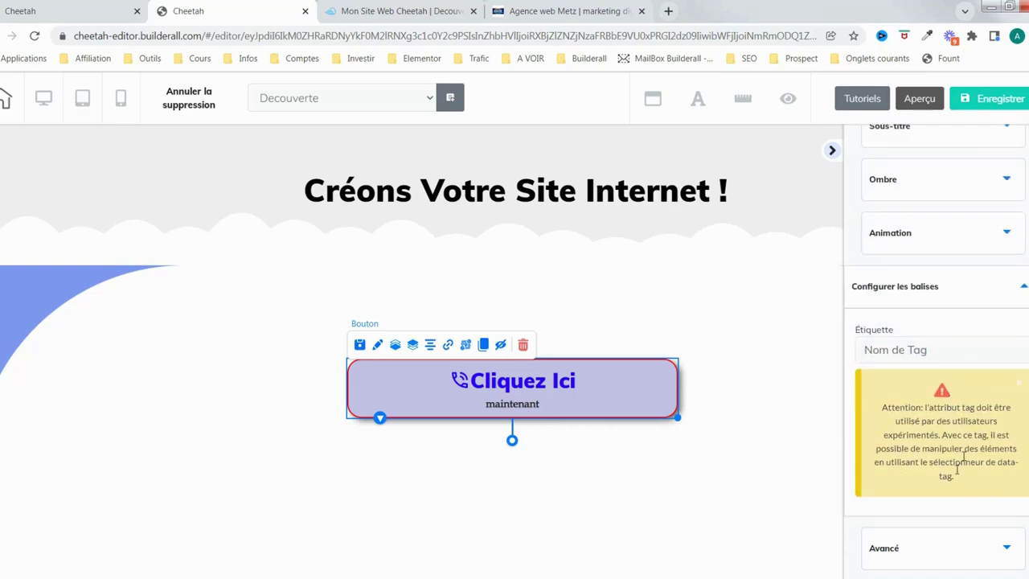
pyautogui.click(1007, 550)
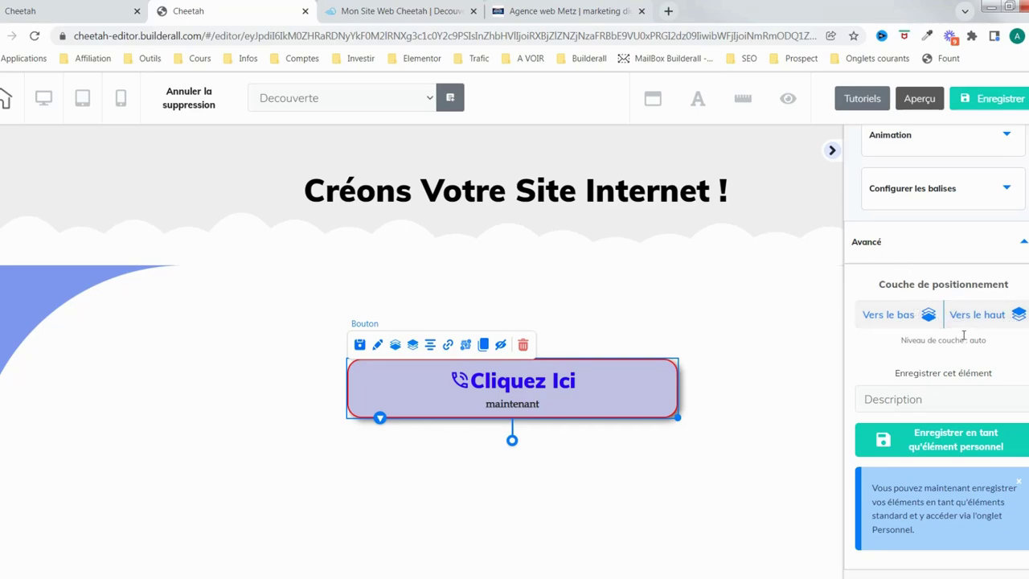
pyautogui.moveTo(676, 420); pyautogui.dragTo(673, 425)
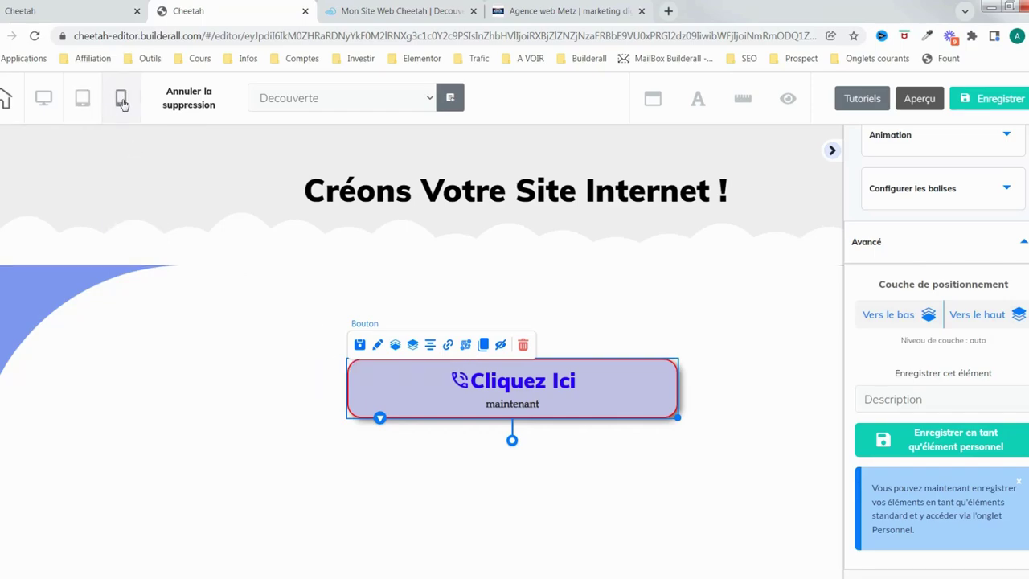
# Switch to the mobile view and try lowering the button's top spacing to 3
pyautogui.click(121, 100)
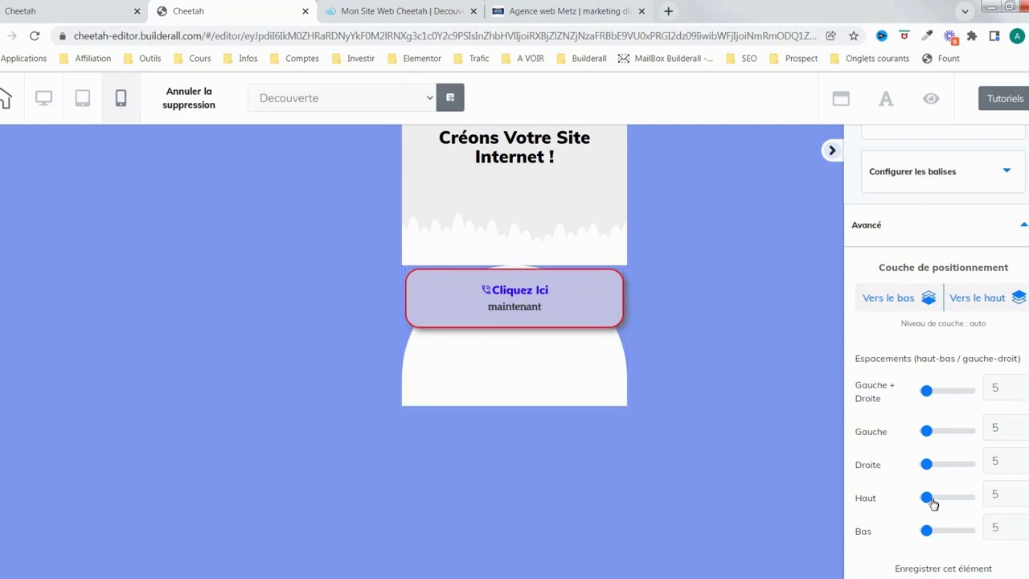
pyautogui.moveTo(926, 498); pyautogui.dragTo(879, 498)
pyautogui.click(1023, 489)
pyautogui.click(1023, 489)
pyautogui.click(1023, 490)
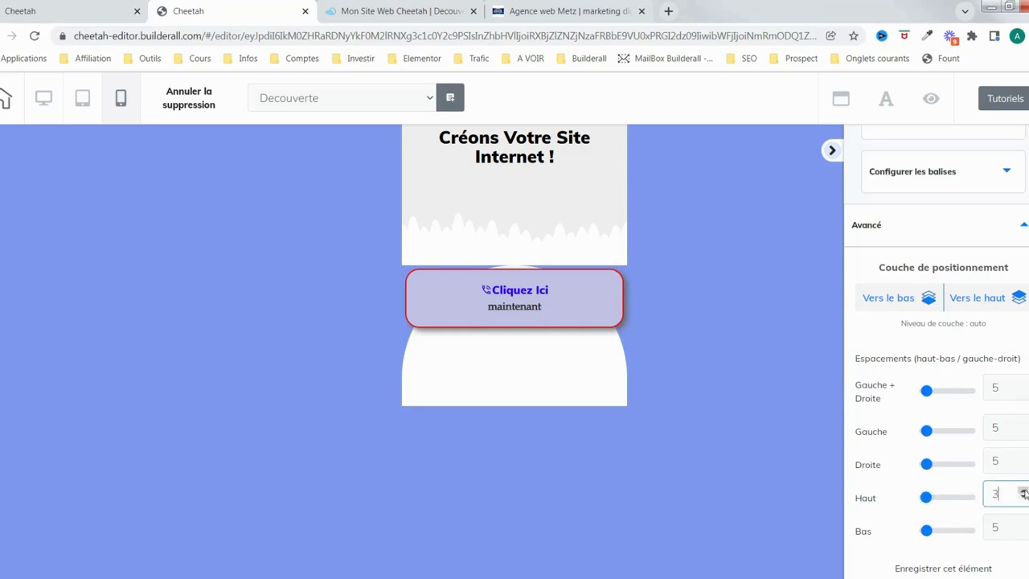
pyautogui.click(581, 301)
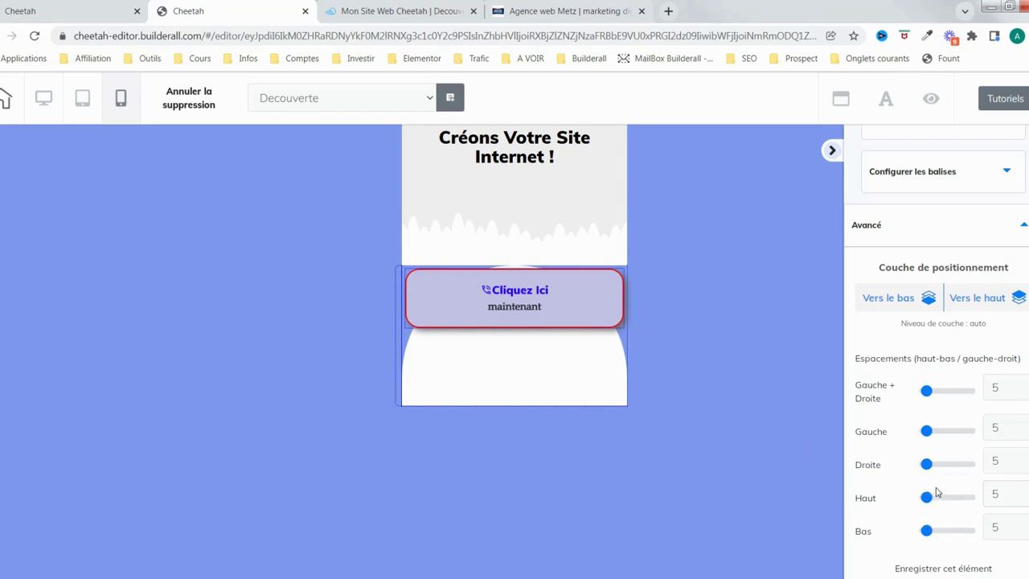
# Set the button's mobile spacing to 76 above, 74 below and 16 on both the left and right sides
pyautogui.moveTo(927, 497); pyautogui.dragTo(955, 503)
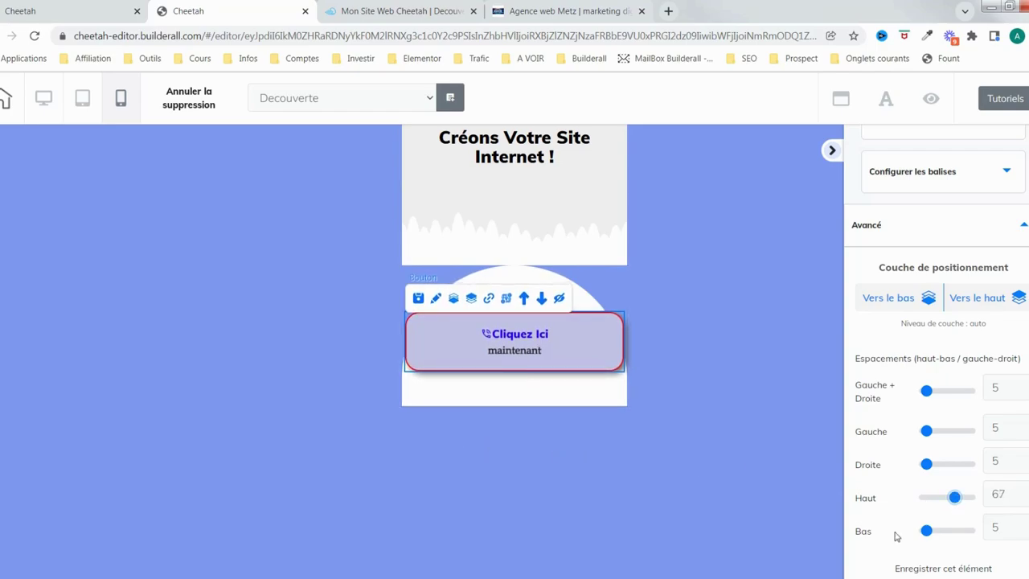
pyautogui.moveTo(931, 536); pyautogui.dragTo(959, 498)
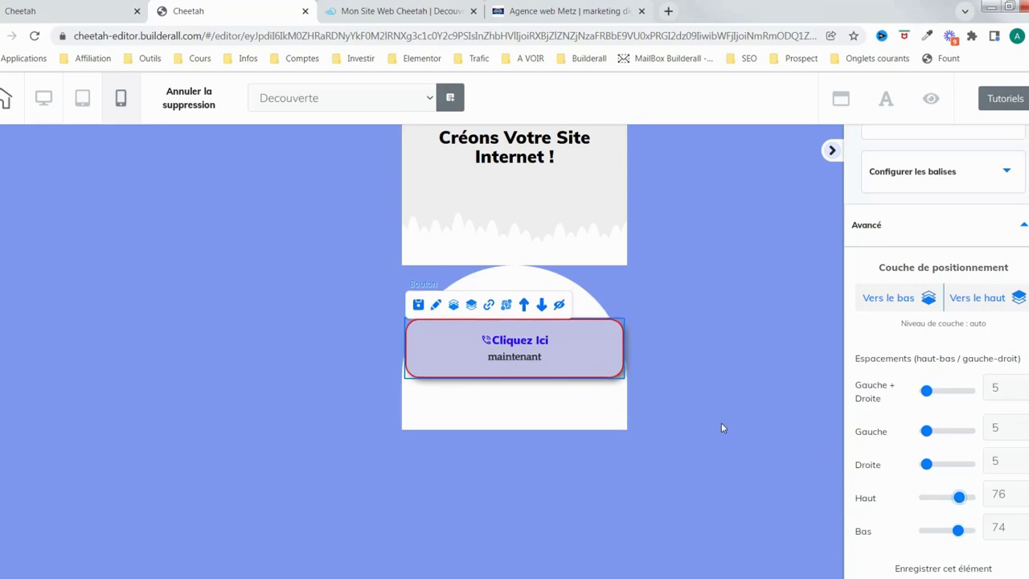
pyautogui.moveTo(932, 392)
pyautogui.mouseDown()
pyautogui.moveTo(967, 391)
pyautogui.moveTo(932, 390)
pyautogui.mouseUp()
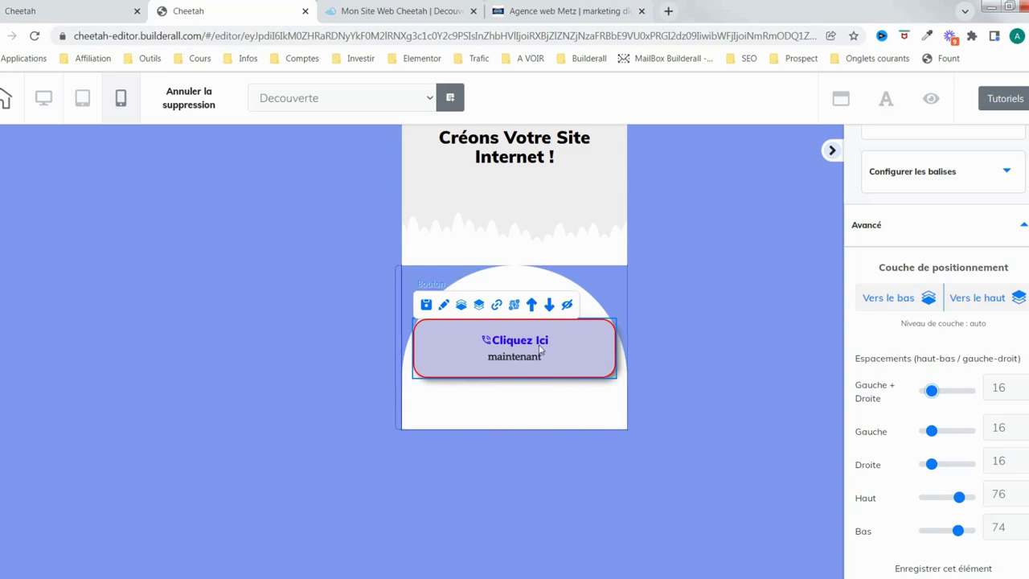
# Set the mobile font size of the button's title to 25
pyautogui.scroll(5, 964, 349)
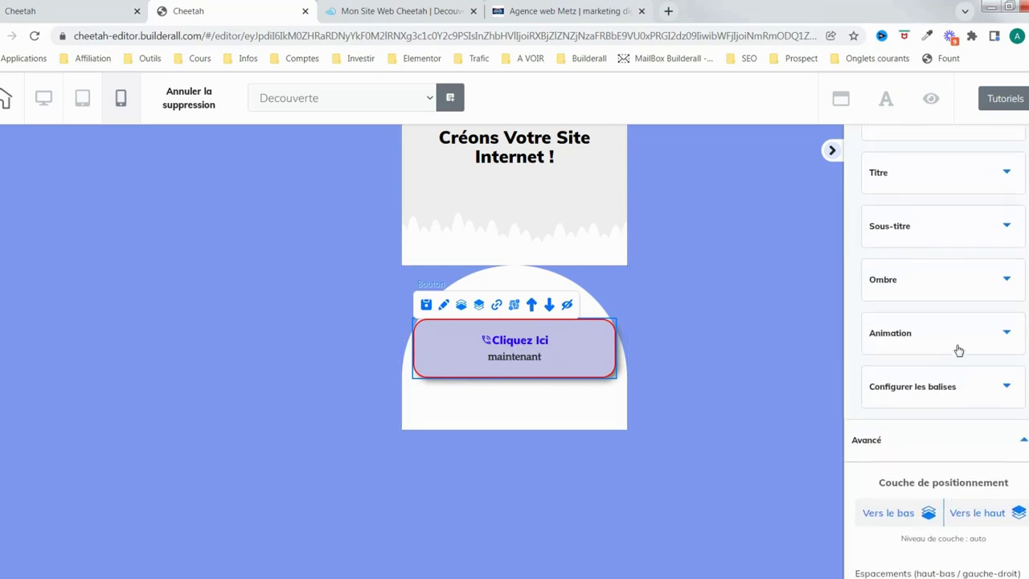
pyautogui.click(962, 249)
pyautogui.scroll(-3, 959, 368)
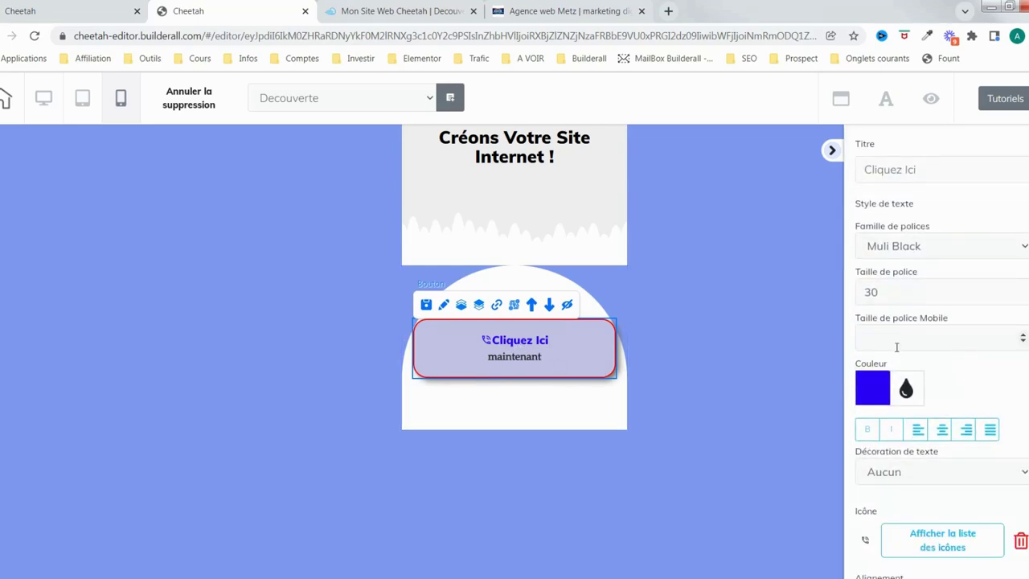
pyautogui.click(982, 339)
pyautogui.moveTo(1023, 337); pyautogui.dragTo(1023, 338)
pyautogui.click(1023, 337)
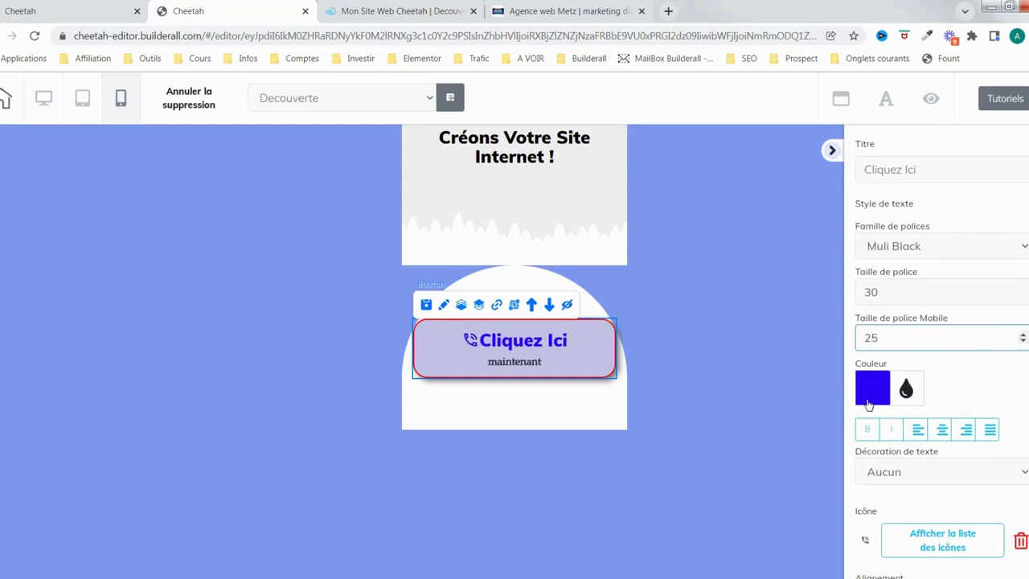
# Switch to the tablet view and set the button's maximum tablet width to 446
pyautogui.scroll(-3, 888, 455)
pyautogui.scroll(-1, 889, 455)
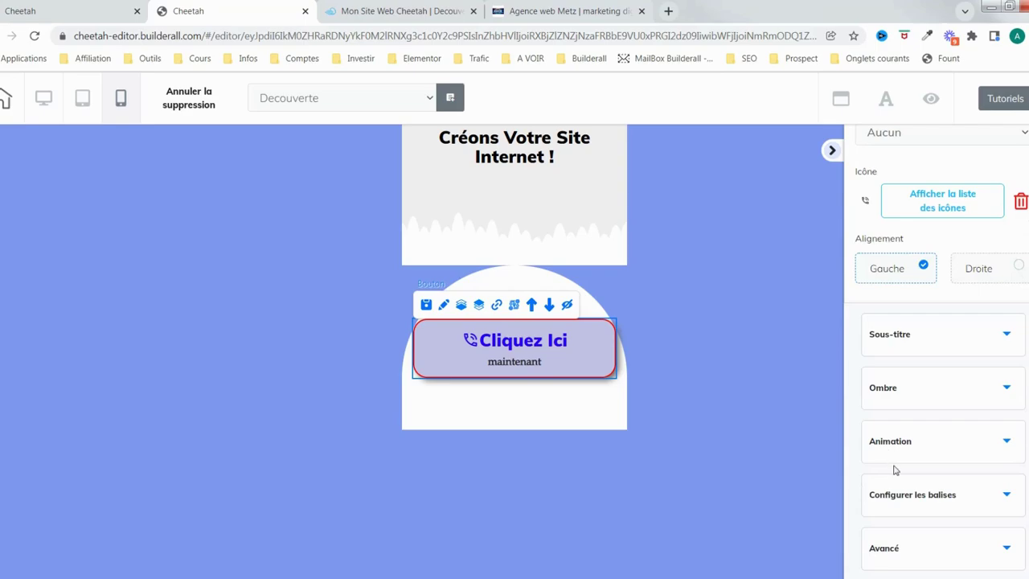
pyautogui.scroll(6, 927, 510)
pyautogui.scroll(4, 934, 440)
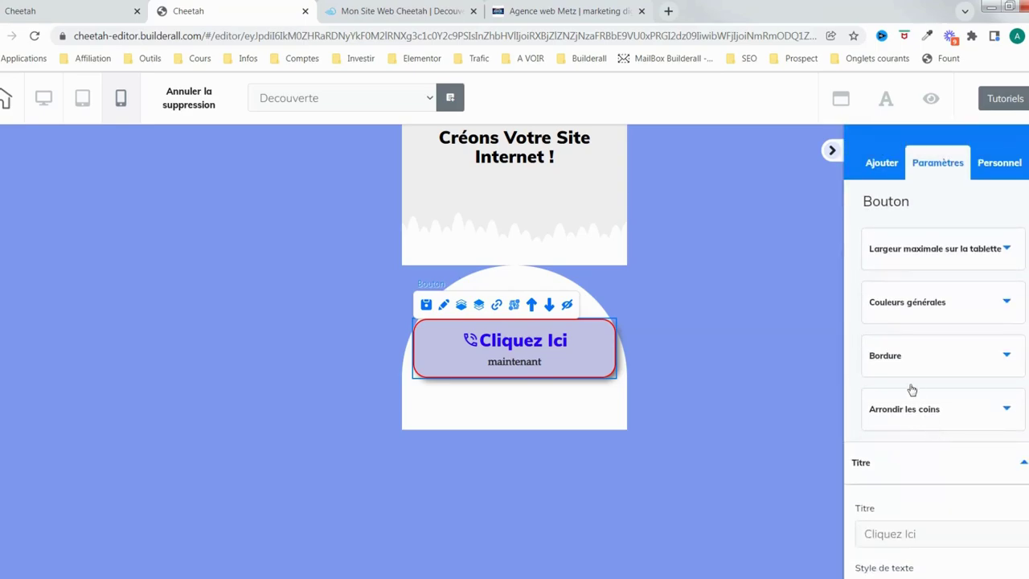
pyautogui.click(83, 97)
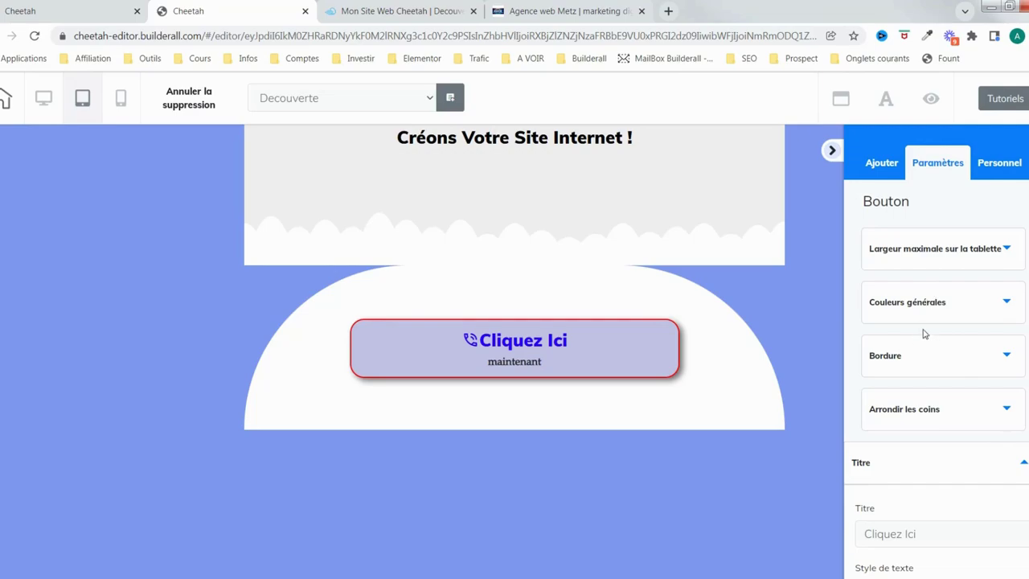
pyautogui.scroll(-7, 973, 325)
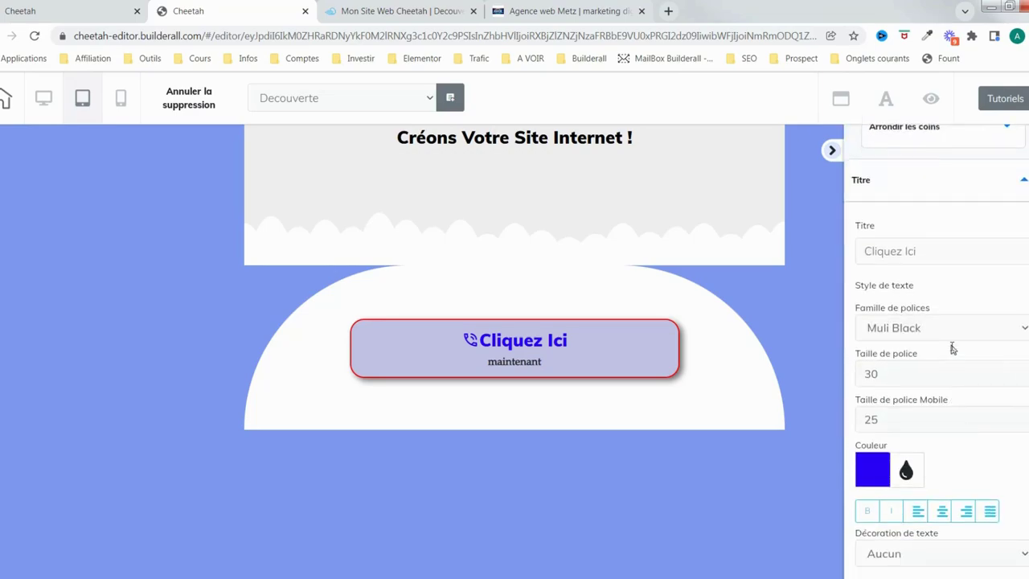
pyautogui.scroll(-3, 931, 366)
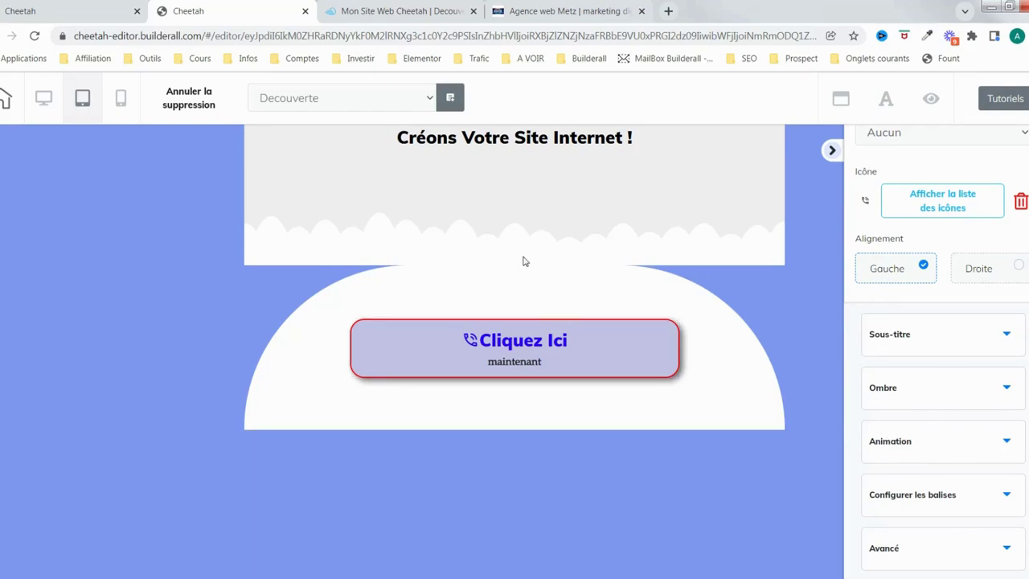
pyautogui.scroll(1, 995, 370)
pyautogui.scroll(8, 994, 370)
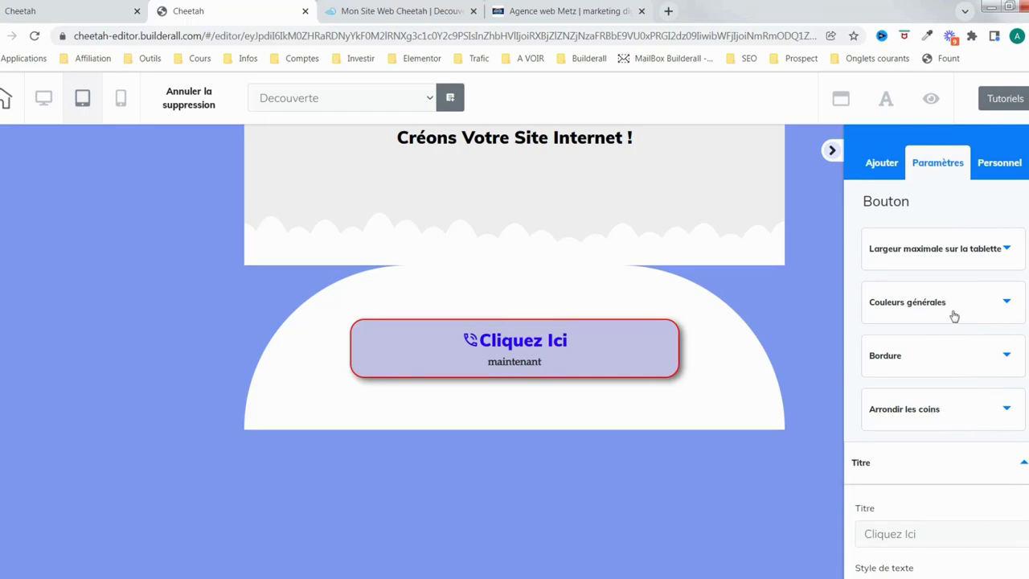
pyautogui.click(971, 264)
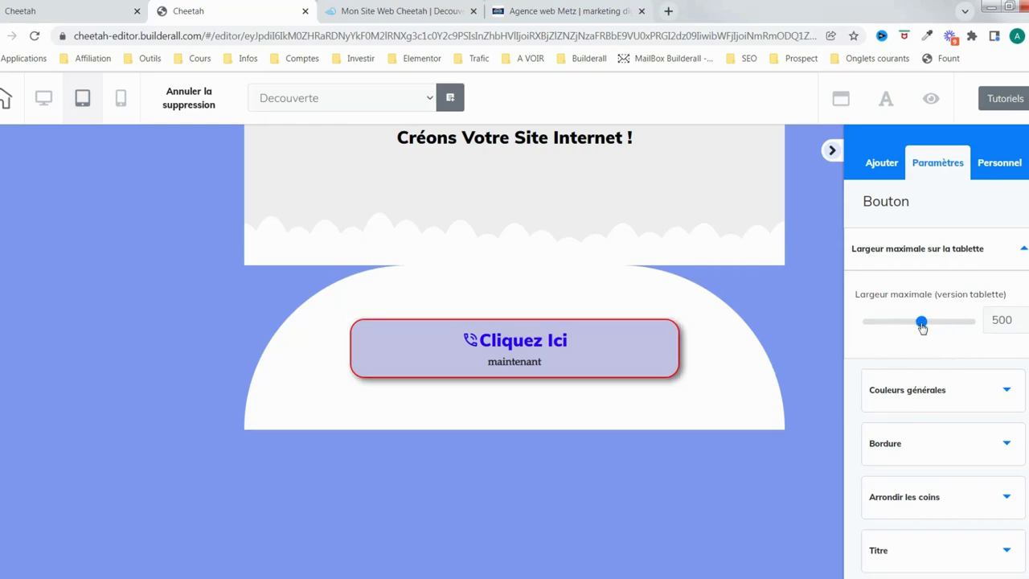
pyautogui.moveTo(921, 322)
pyautogui.mouseDown()
pyautogui.moveTo(890, 322)
pyautogui.moveTo(961, 323)
pyautogui.moveTo(916, 322)
pyautogui.mouseUp()
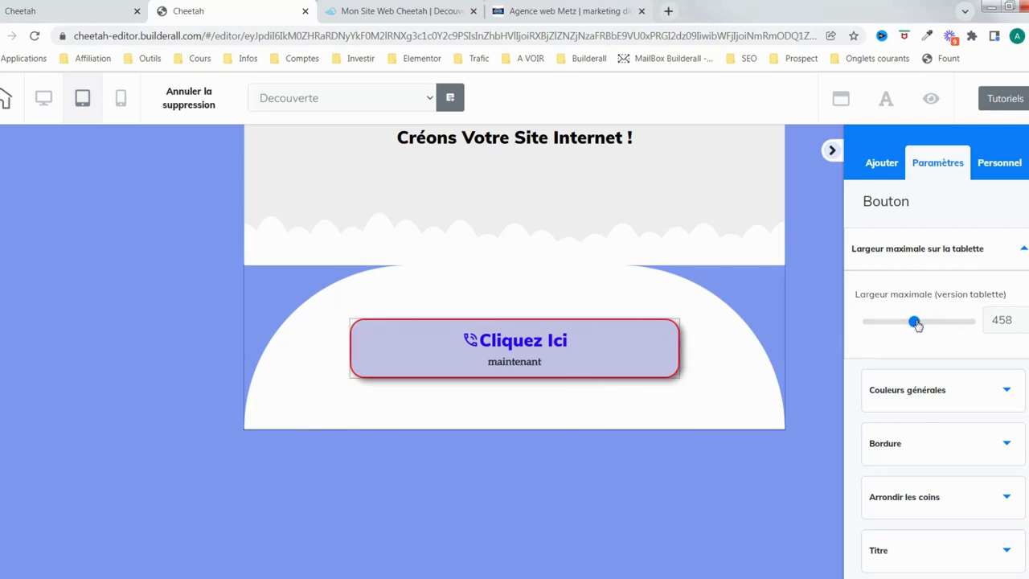
pyautogui.moveTo(917, 323)
pyautogui.mouseDown()
pyautogui.moveTo(957, 323)
pyautogui.moveTo(896, 322)
pyautogui.moveTo(931, 322)
pyautogui.mouseUp()
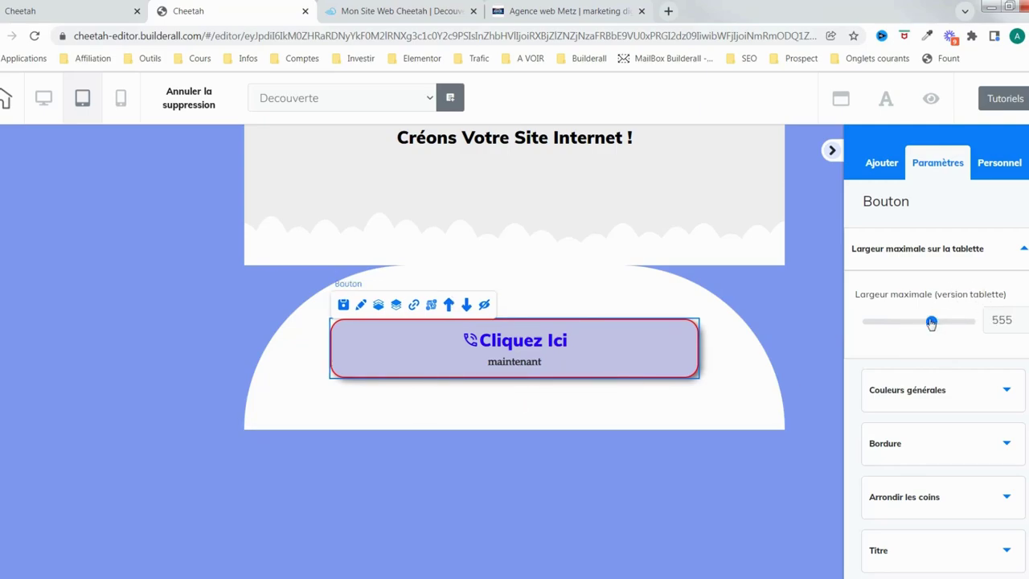
pyautogui.moveTo(931, 322); pyautogui.dragTo(912, 322)
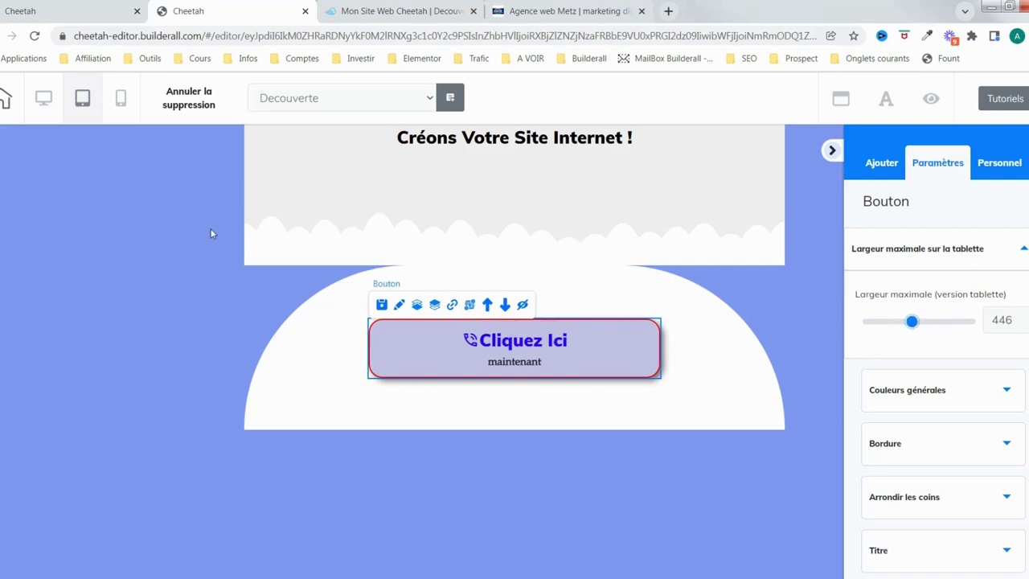
# Return to the desktop view, save the page and publish the site
pyautogui.click(43, 97)
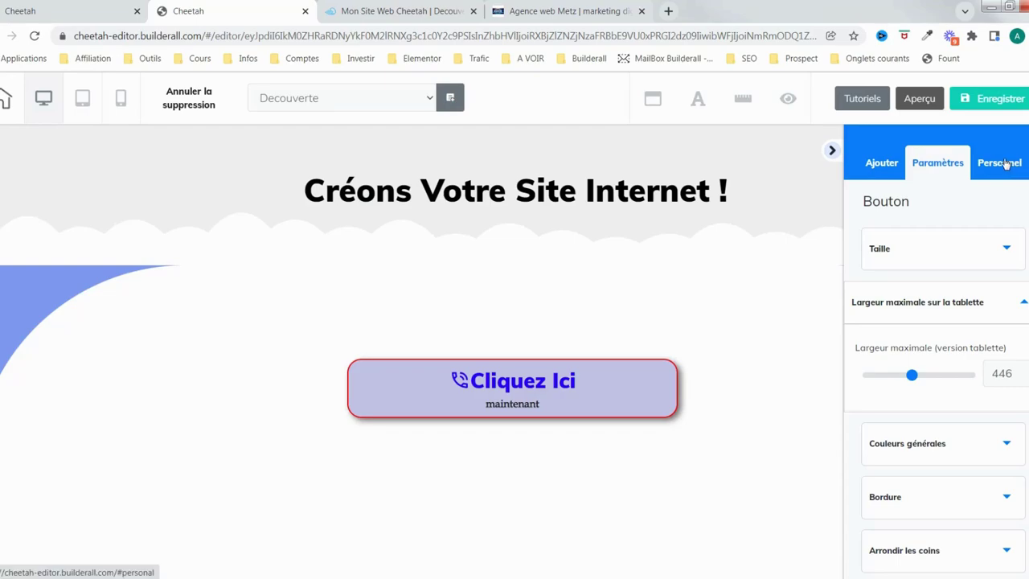
pyautogui.click(1001, 99)
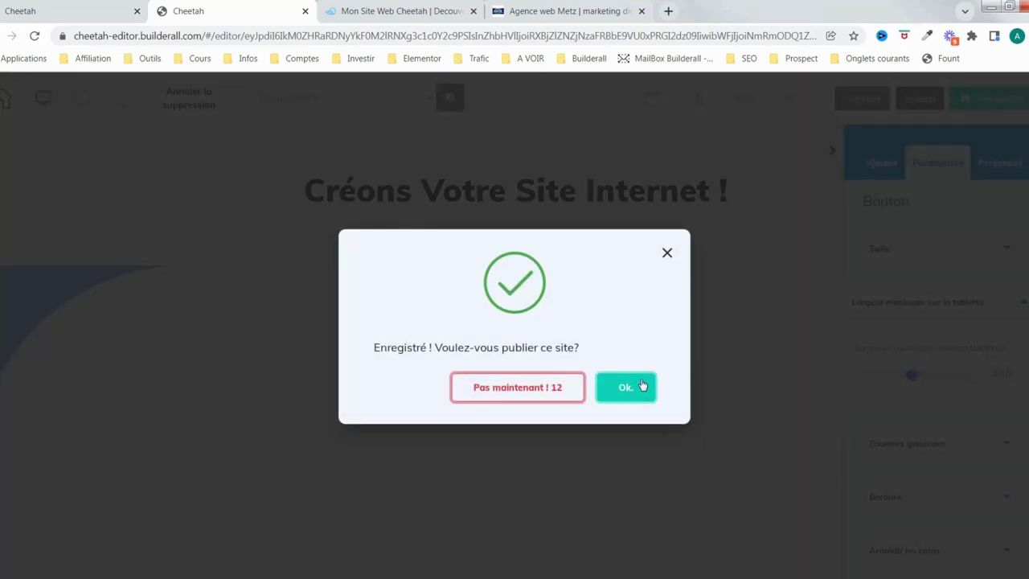
pyautogui.click(642, 386)
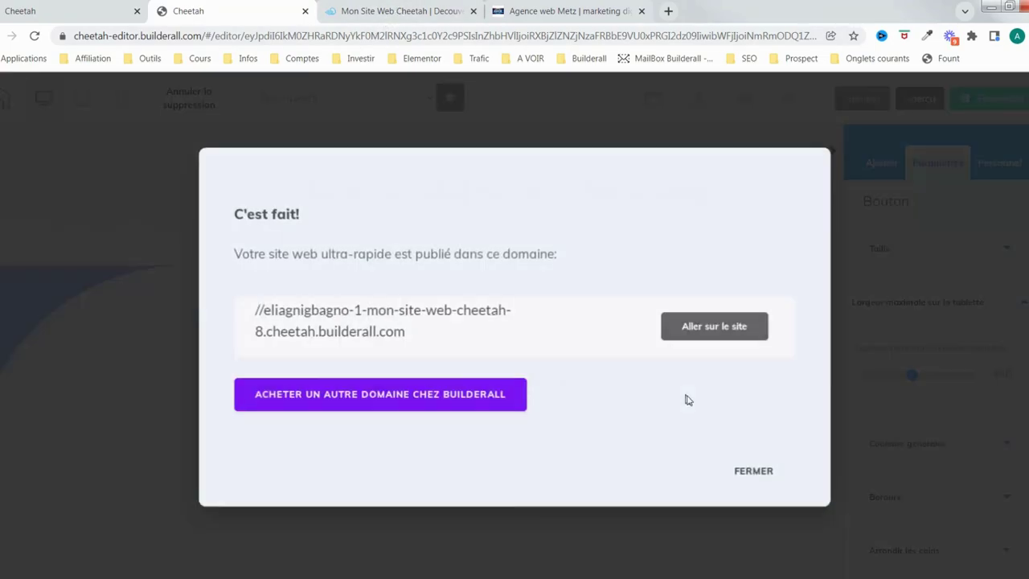
pyautogui.click(748, 471)
# Reload the published Decouverte page to check the button's appearance, animation and hover colours
pyautogui.click(420, 12)
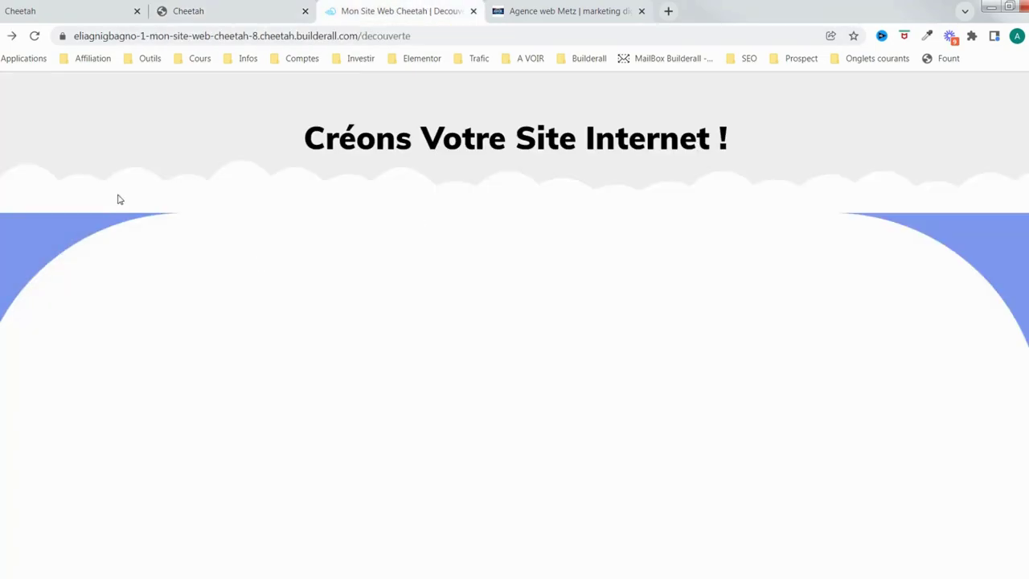
pyautogui.click(35, 36)
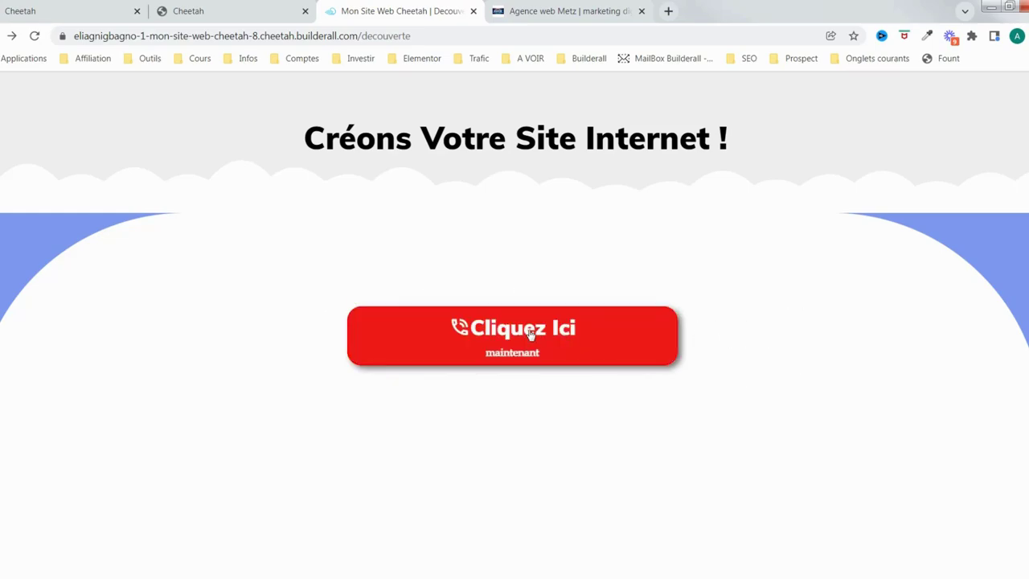
# Return to the Cheetah editor and open the link settings of the "Cliquez Ici" button at the Web URL
pyautogui.click(244, 18)
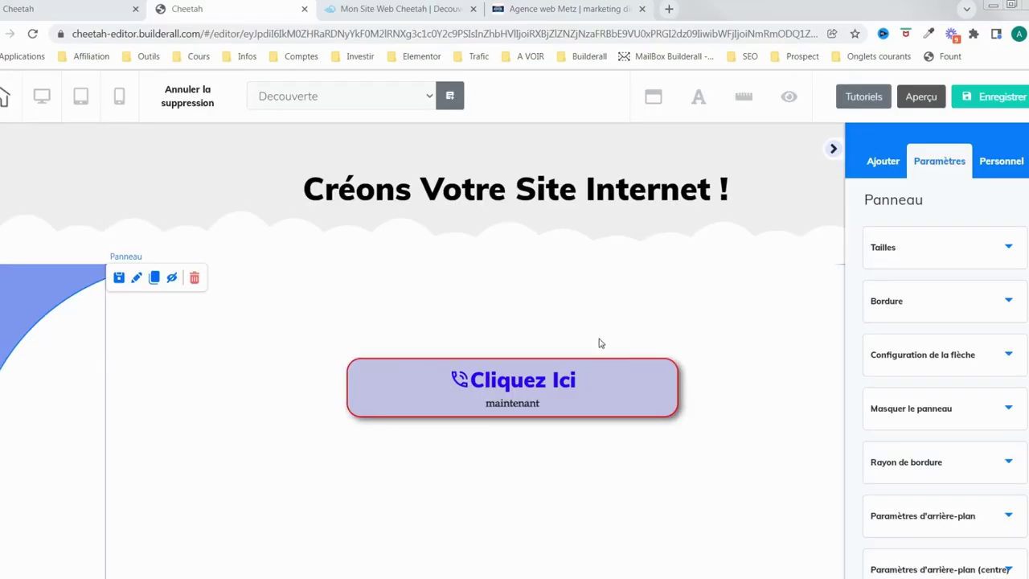
pyautogui.click(628, 389)
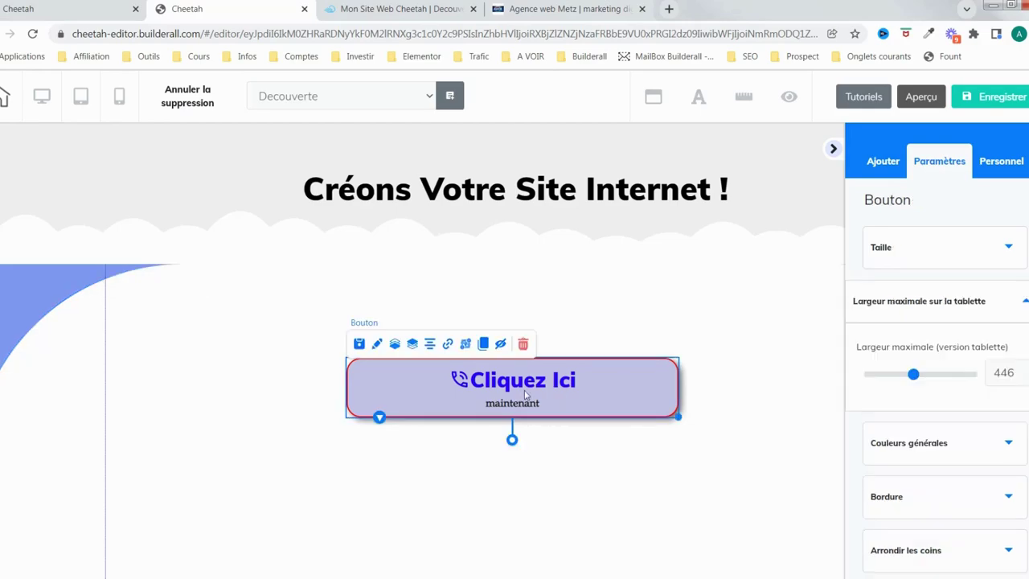
pyautogui.click(450, 351)
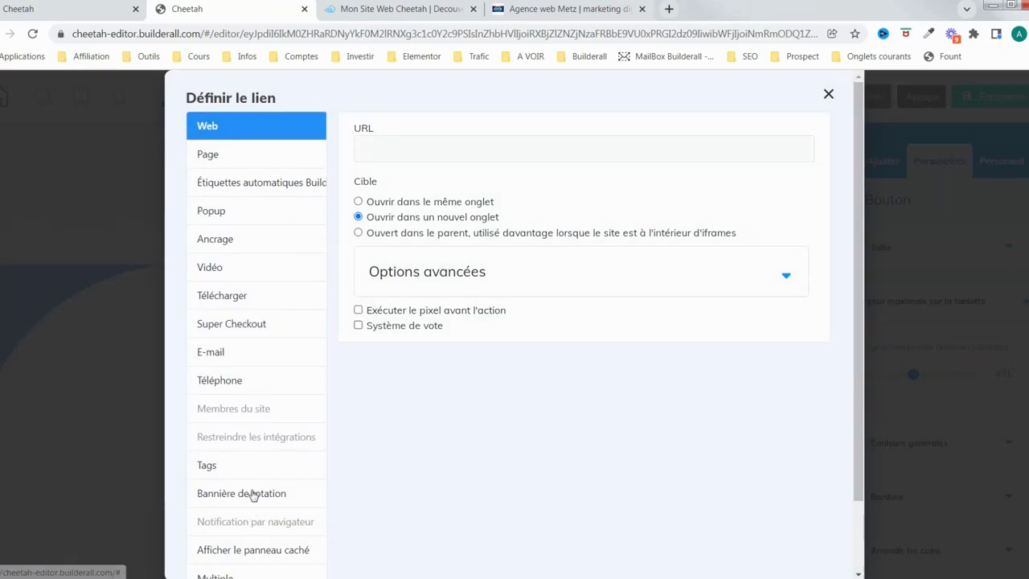
pyautogui.click(379, 153)
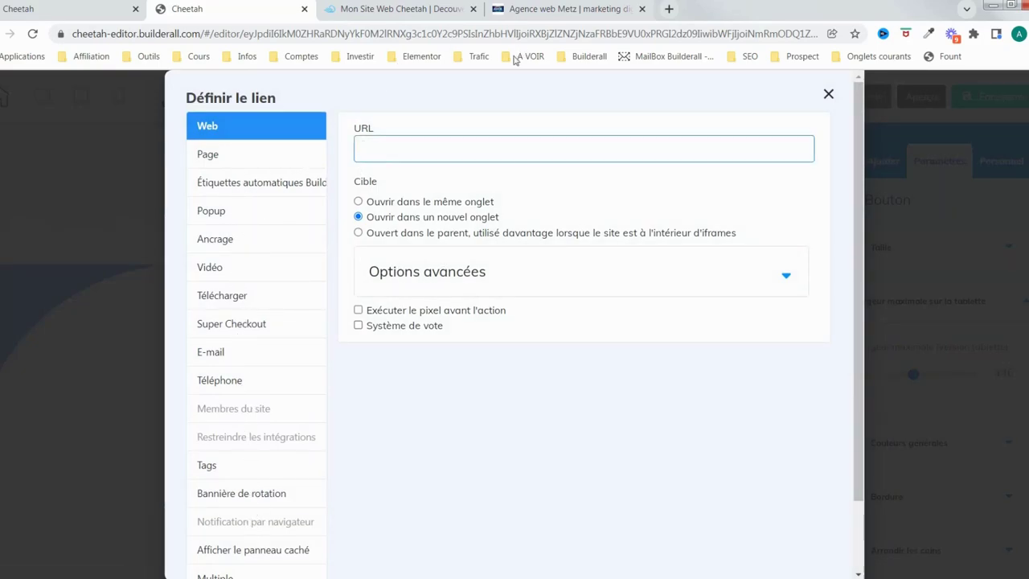
# Copy the awde.fr address from the open agency website and paste it as the button's Web link URL
pyautogui.click(562, 9)
pyautogui.click(72, 36)
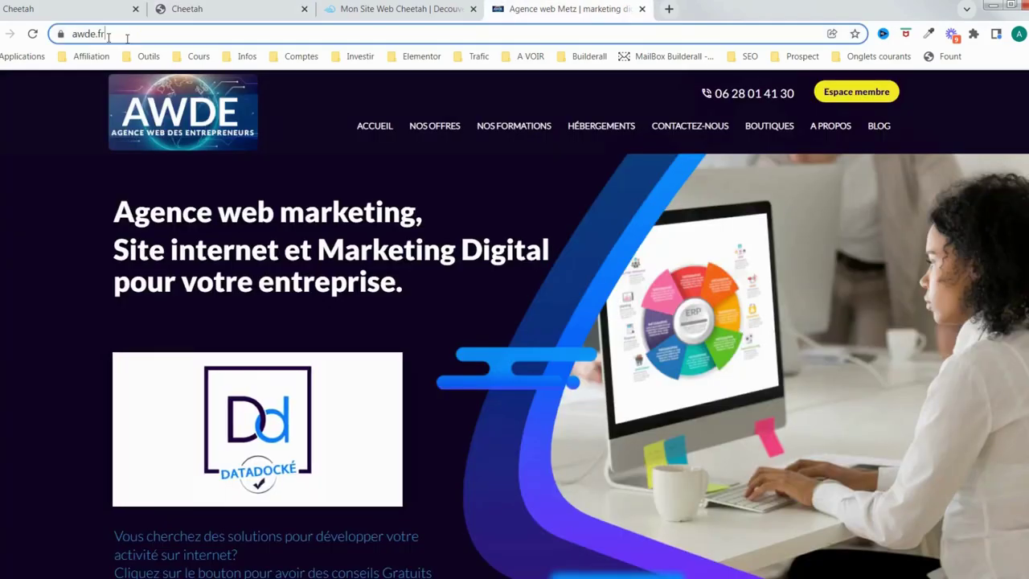
pyautogui.rightClick(71, 38)
pyautogui.click(126, 89)
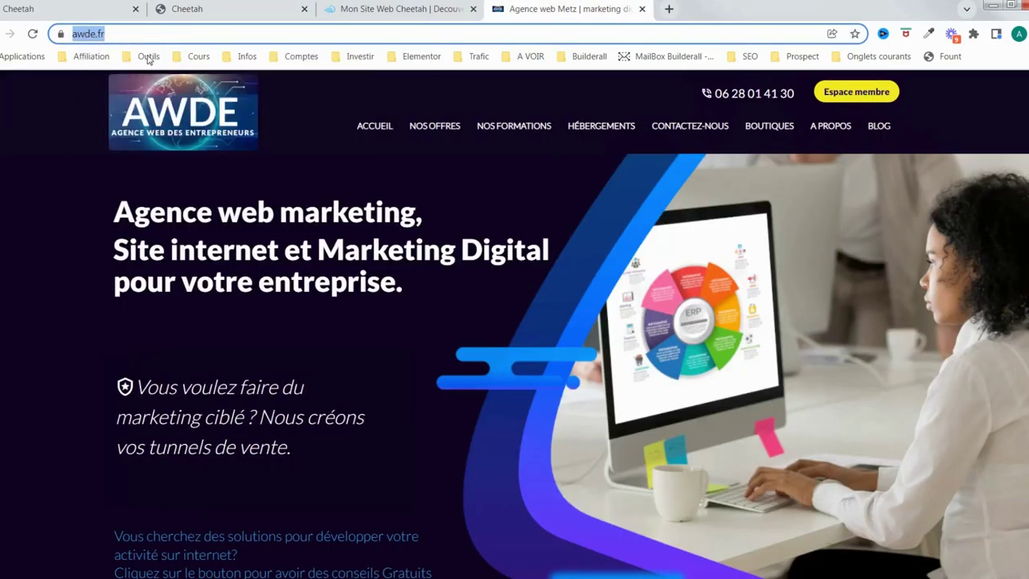
pyautogui.click(204, 12)
pyautogui.click(370, 148)
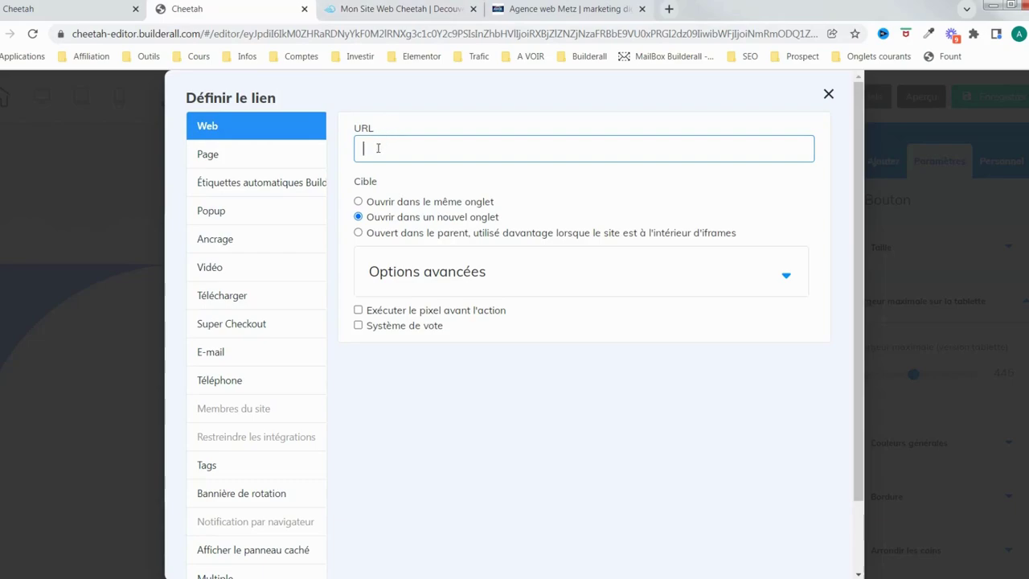
pyautogui.rightClick(378, 148)
pyautogui.click(423, 234)
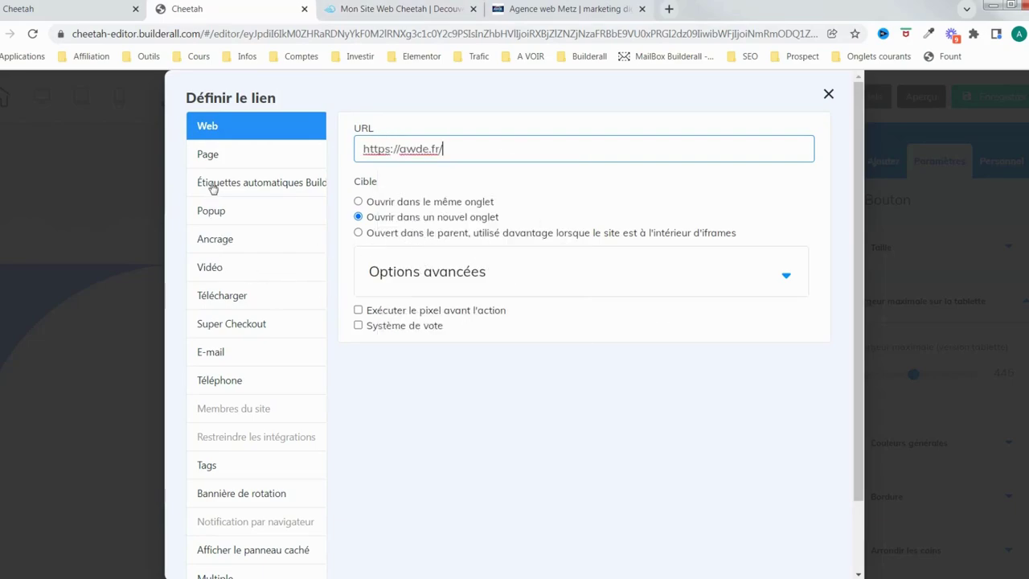
# Examine the Page, Vidéo, Télécharger, Super Checkout and E-mail link types available for the button
pyautogui.click(250, 157)
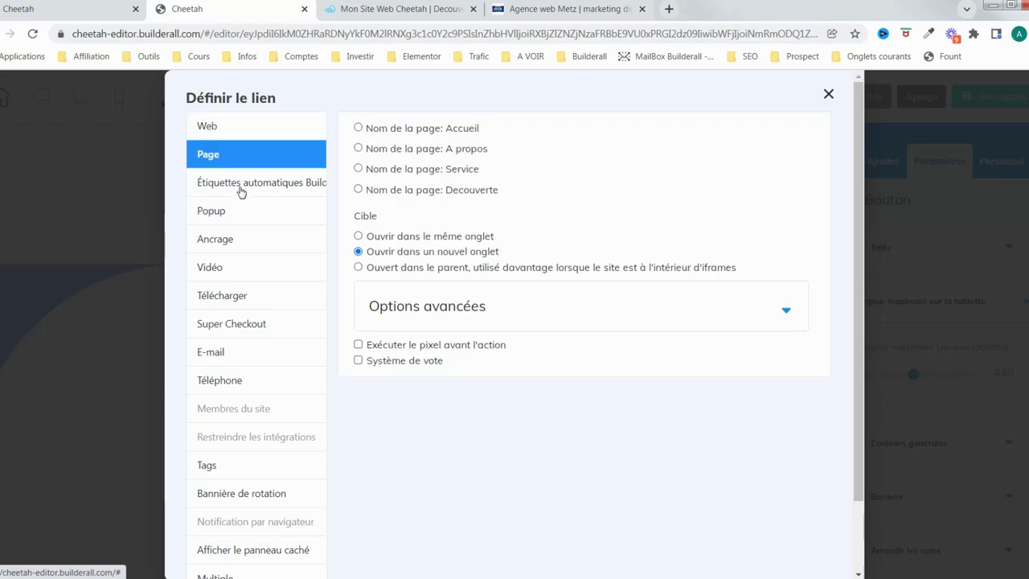
pyautogui.click(360, 150)
pyautogui.click(231, 128)
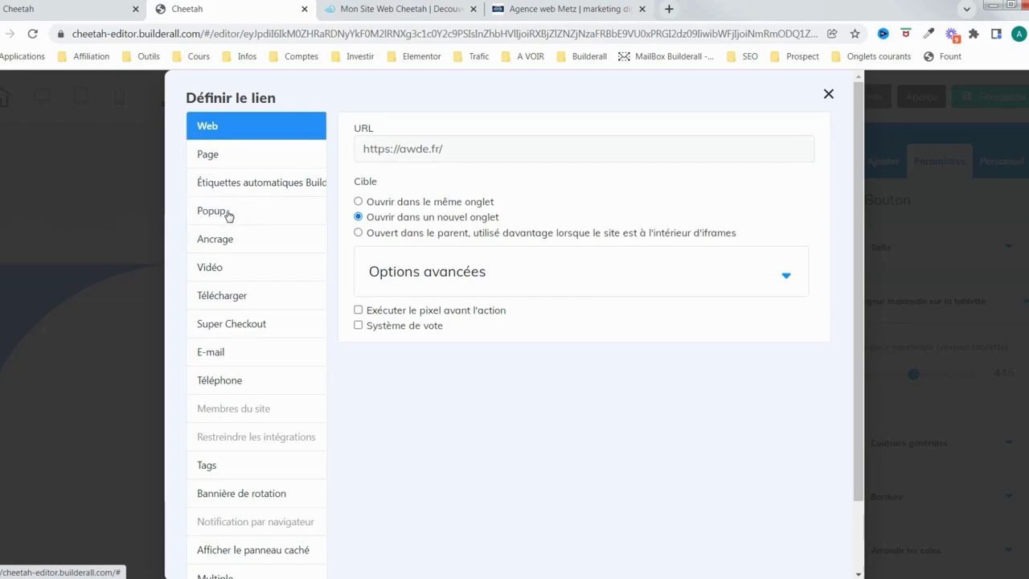
pyautogui.click(240, 273)
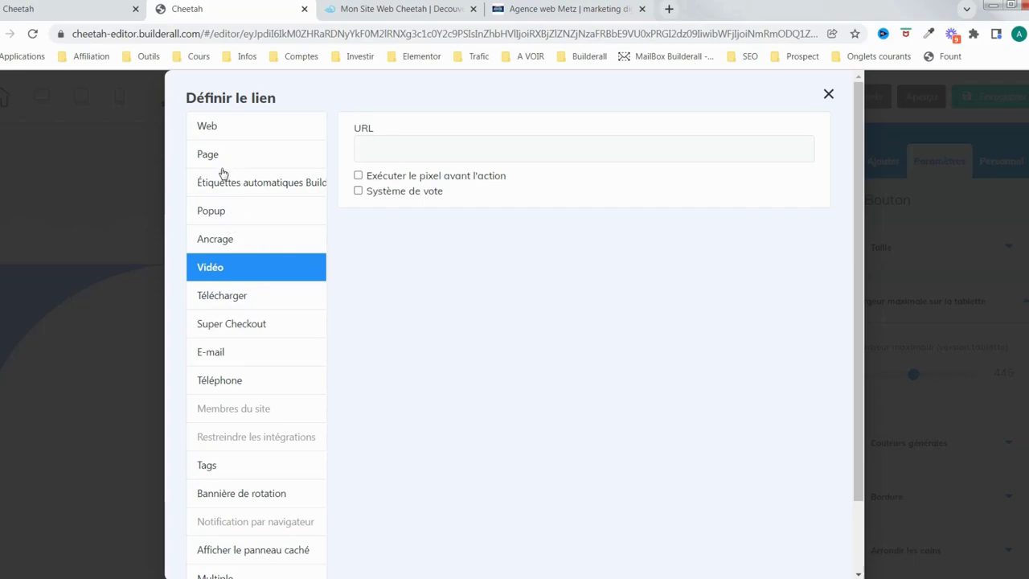
pyautogui.click(232, 296)
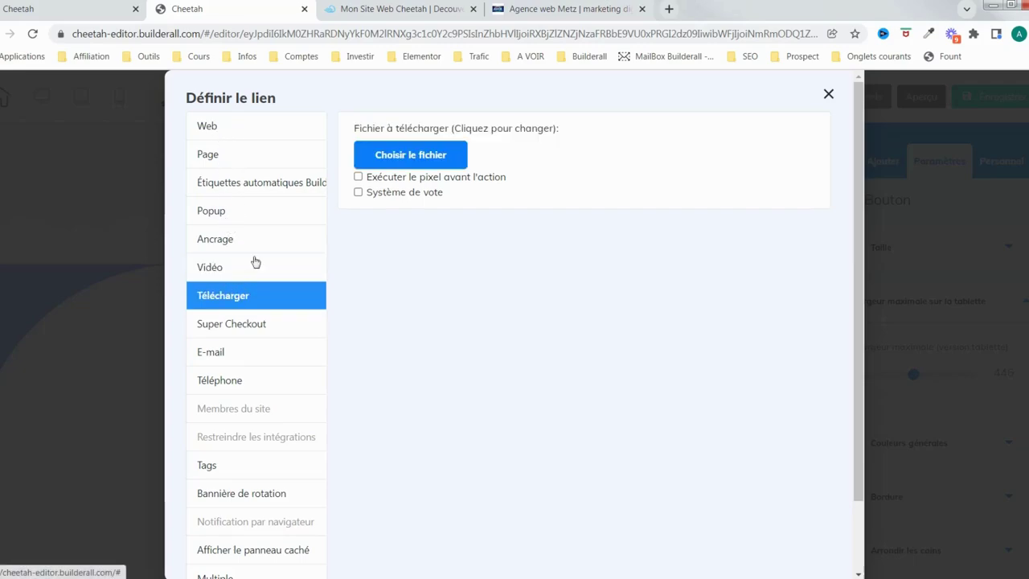
pyautogui.click(411, 160)
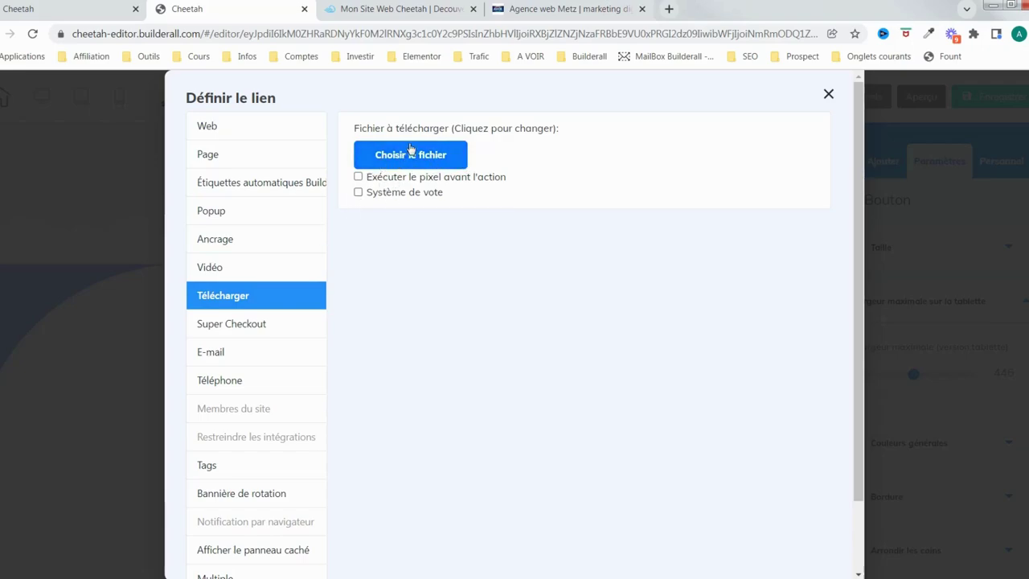
pyautogui.click(252, 326)
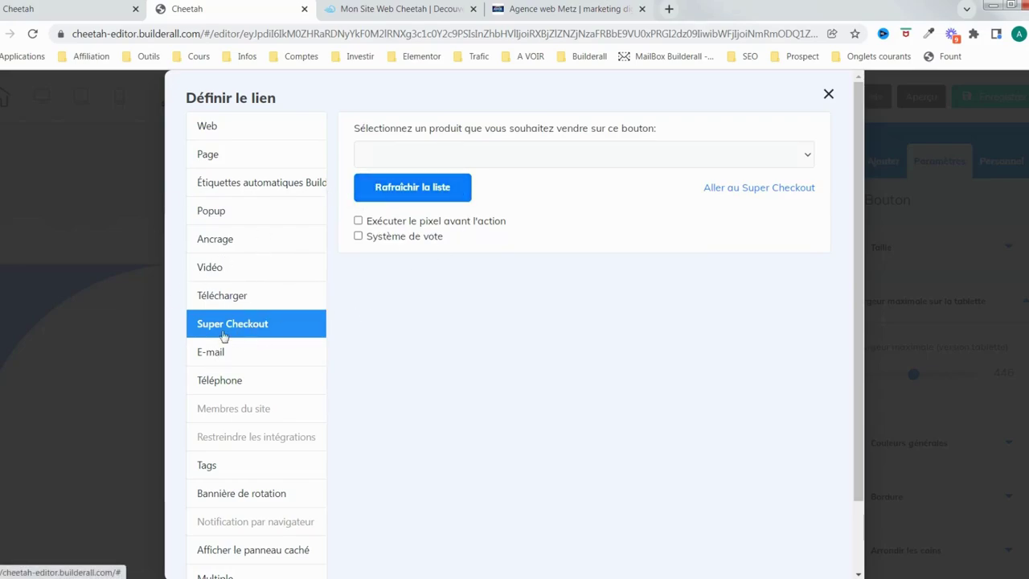
pyautogui.click(239, 360)
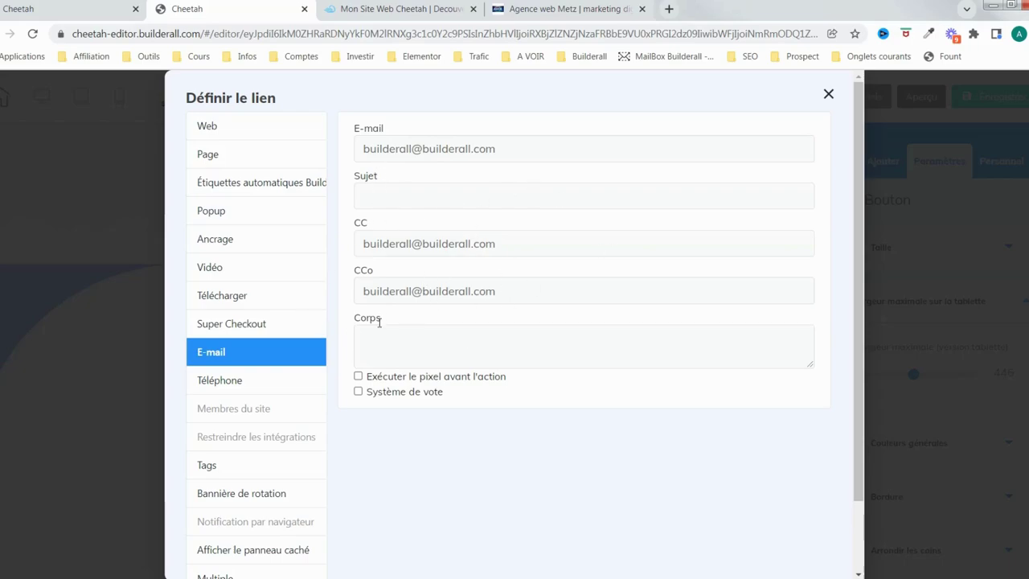
# Choose the Téléphone link type with "Pas de masque" and examine the available click actions
pyautogui.click(230, 386)
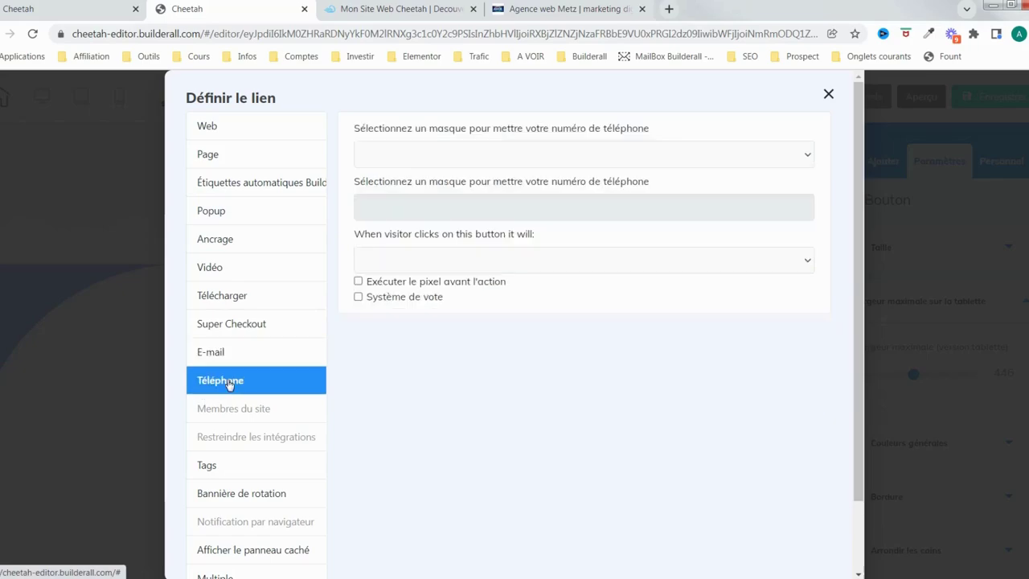
pyautogui.click(587, 163)
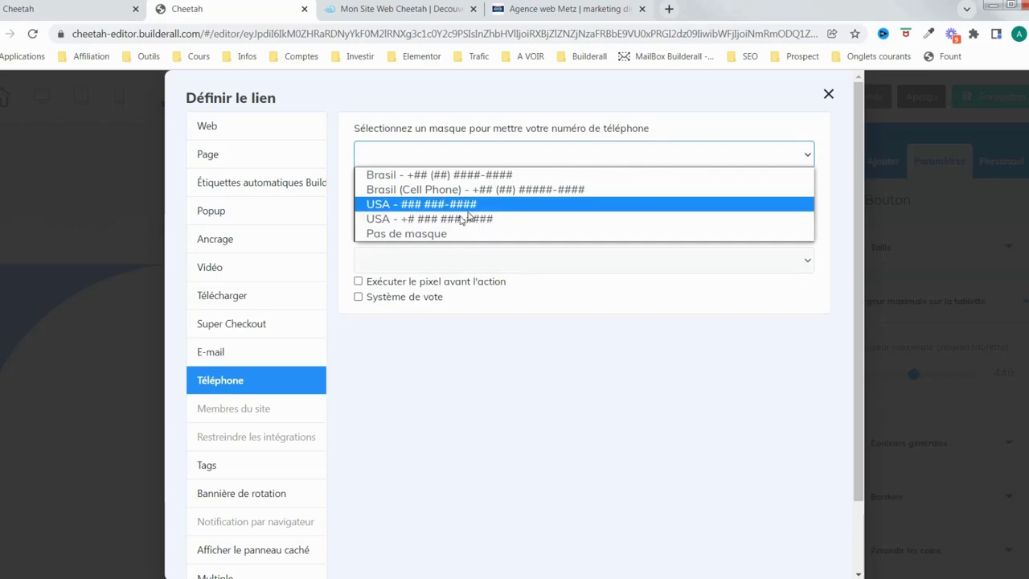
pyautogui.click(401, 234)
pyautogui.click(385, 211)
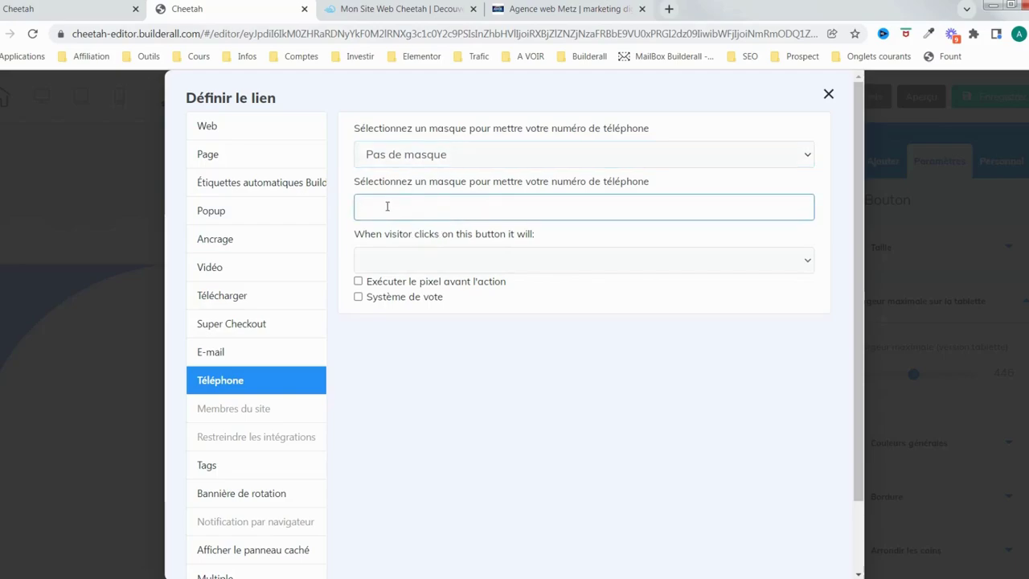
pyautogui.click(434, 260)
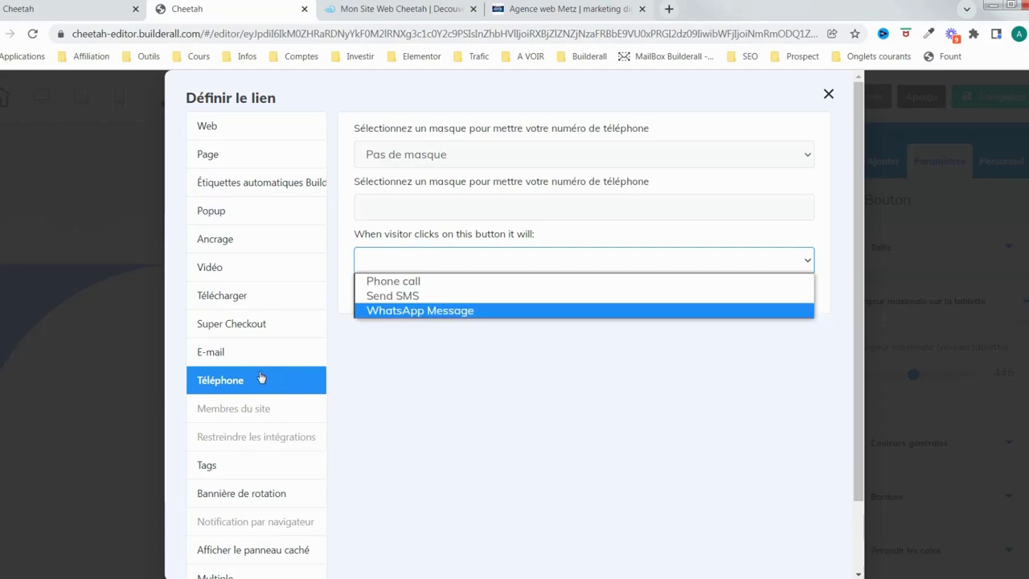
pyautogui.click(349, 439)
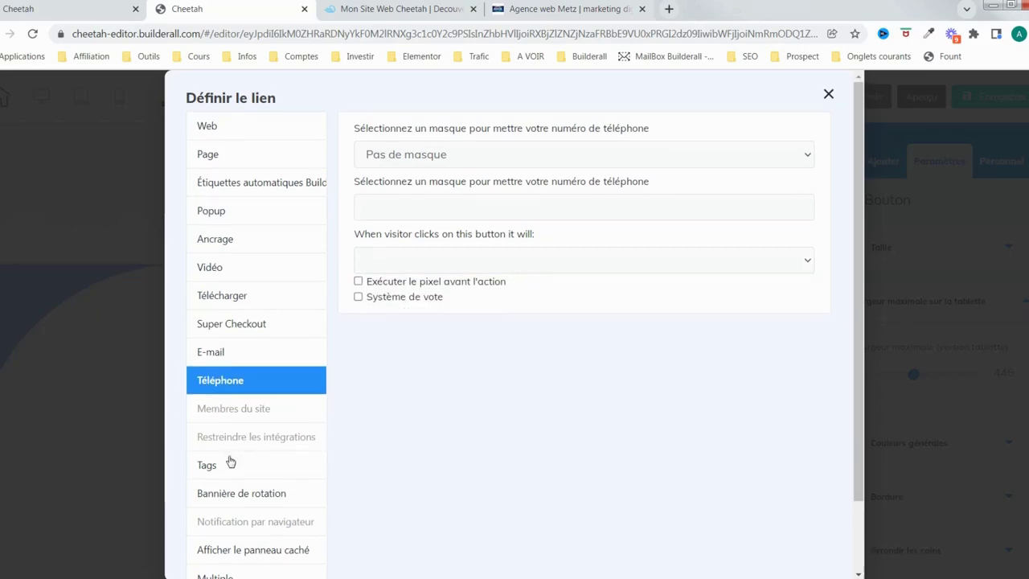
# Examine the remaining link types and the options of the Multiple actions link
pyautogui.scroll(-1, 231, 461)
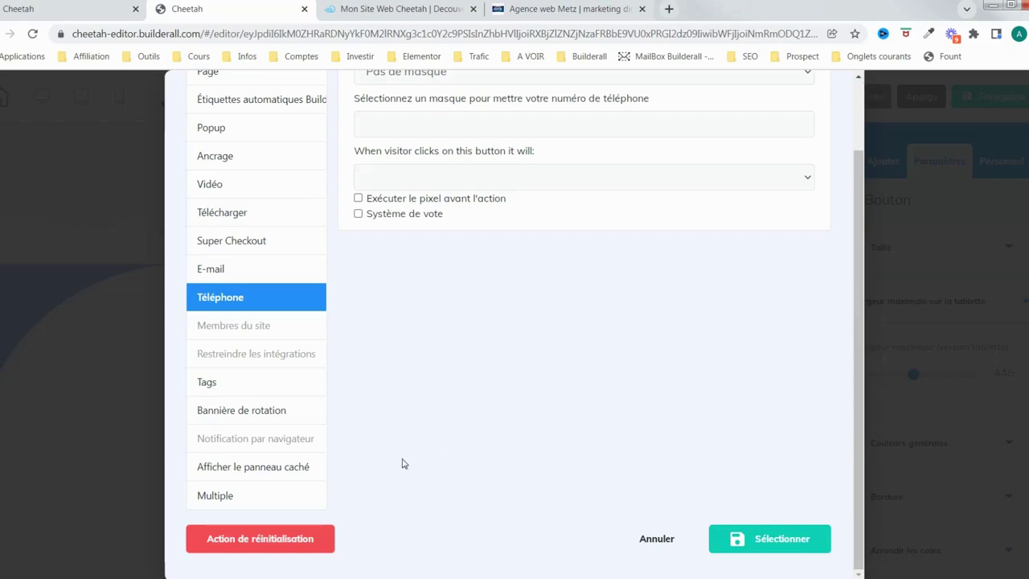
pyautogui.click(274, 495)
pyautogui.scroll(2, 531, 383)
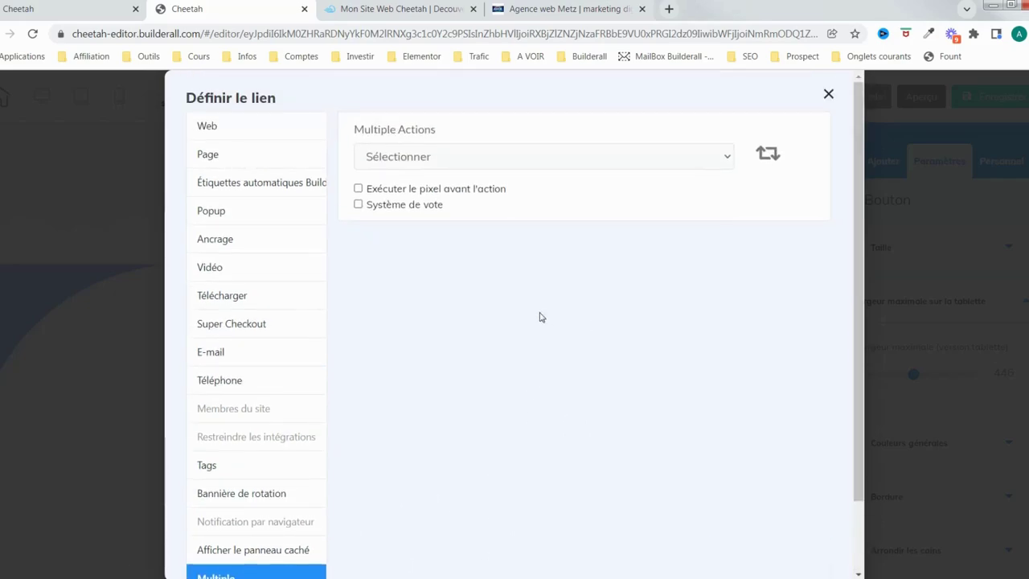
pyautogui.click(723, 158)
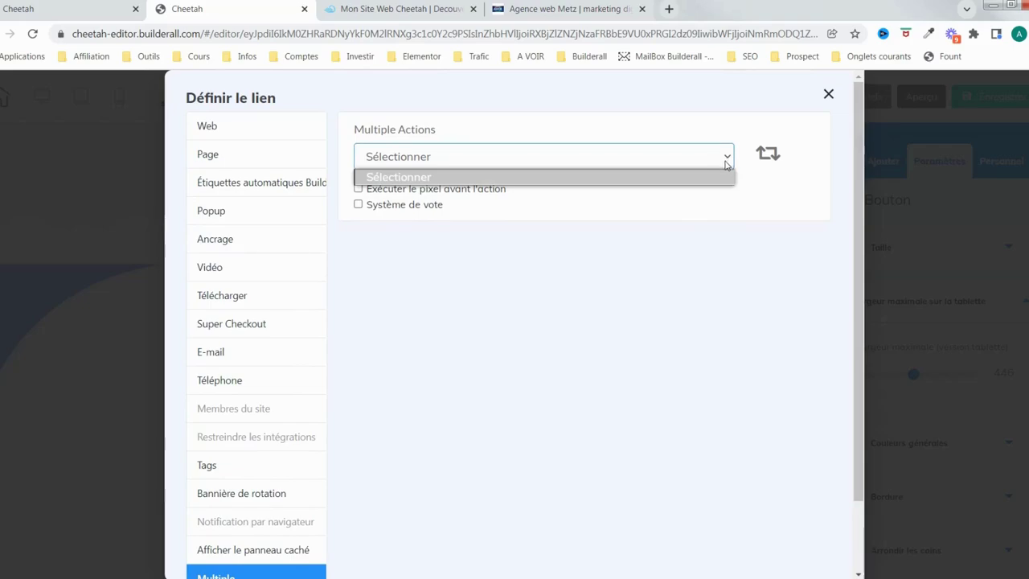
pyautogui.click(478, 309)
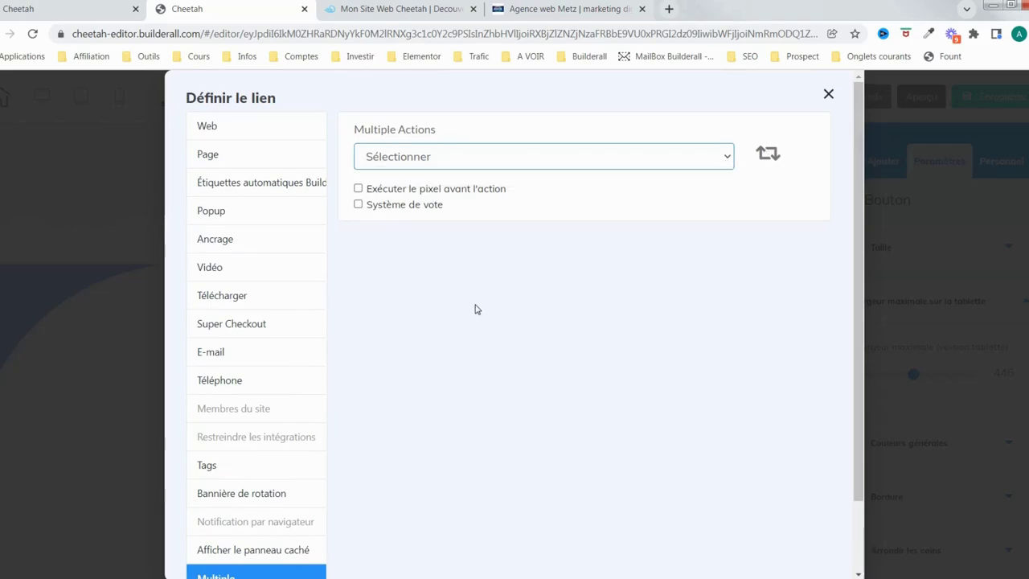
pyautogui.scroll(-1, 484, 381)
pyautogui.scroll(-2, 484, 380)
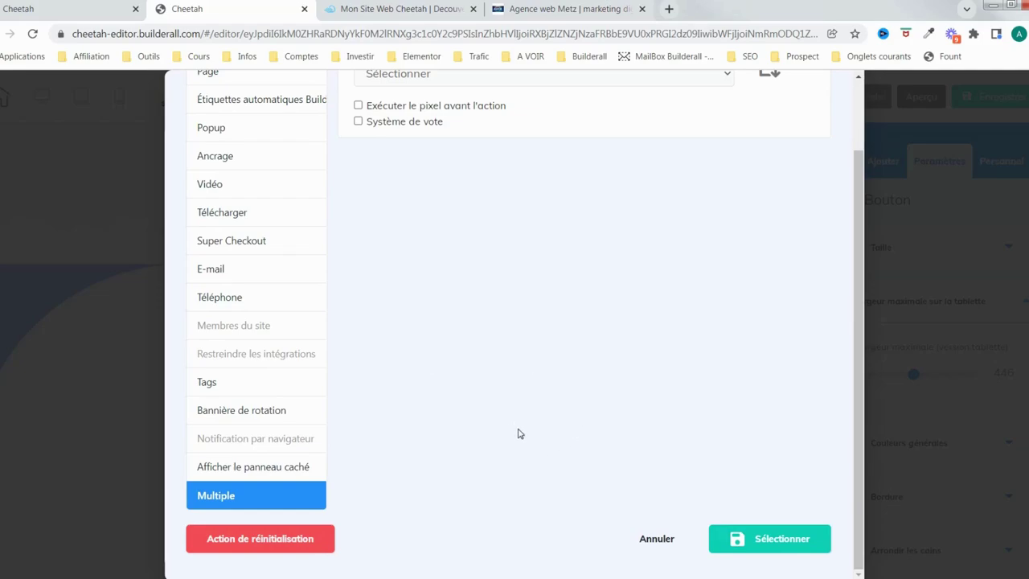
pyautogui.scroll(2, 520, 441)
pyautogui.scroll(-2, 563, 464)
pyautogui.scroll(2, 474, 370)
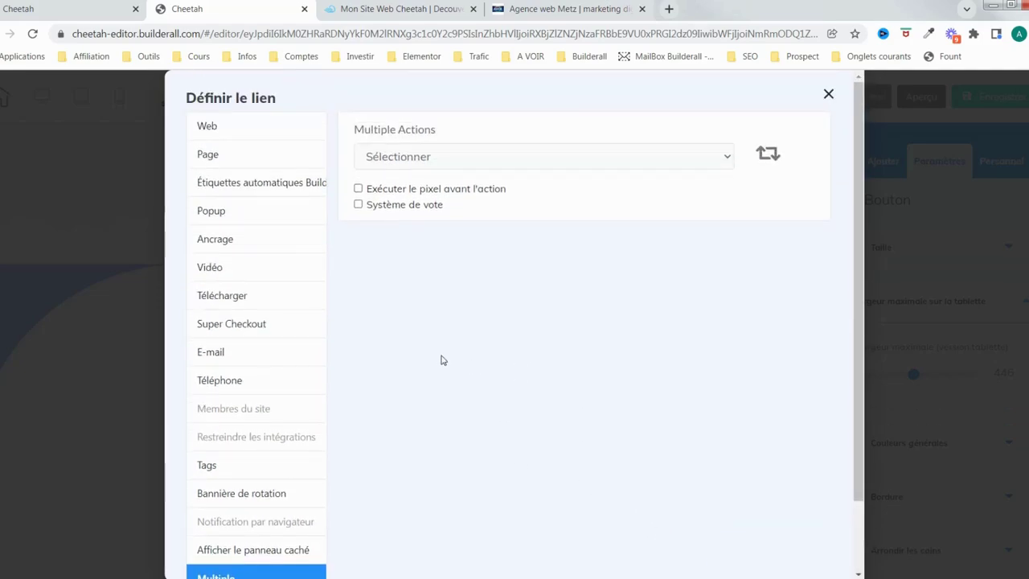
pyautogui.click(256, 134)
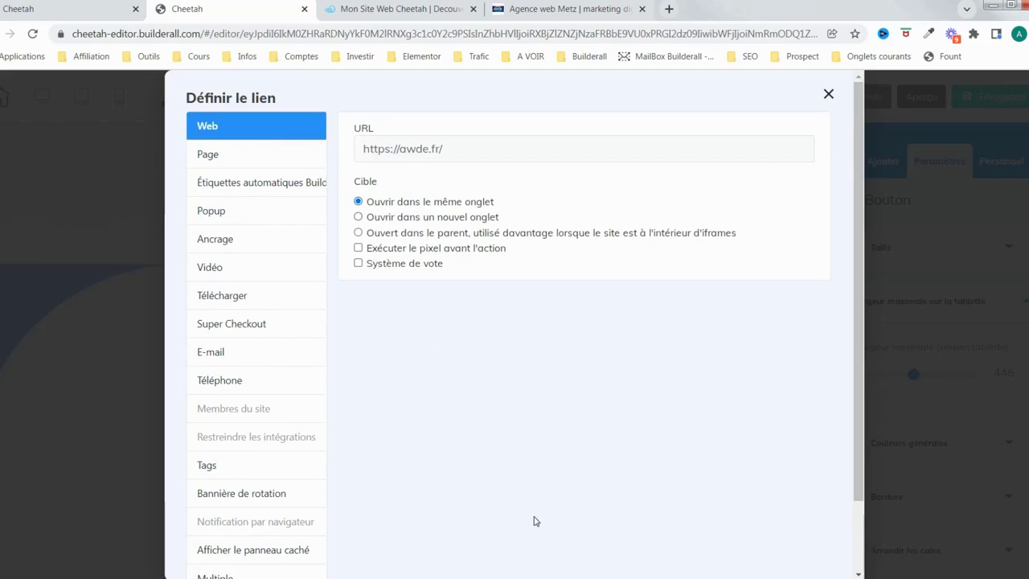
pyautogui.scroll(-2, 534, 521)
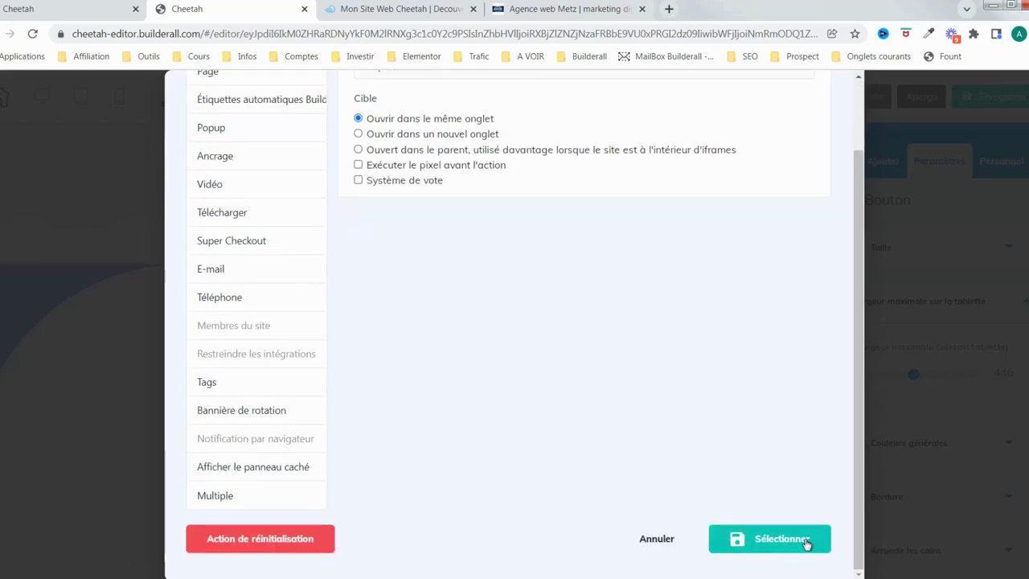
pyautogui.scroll(2, 570, 349)
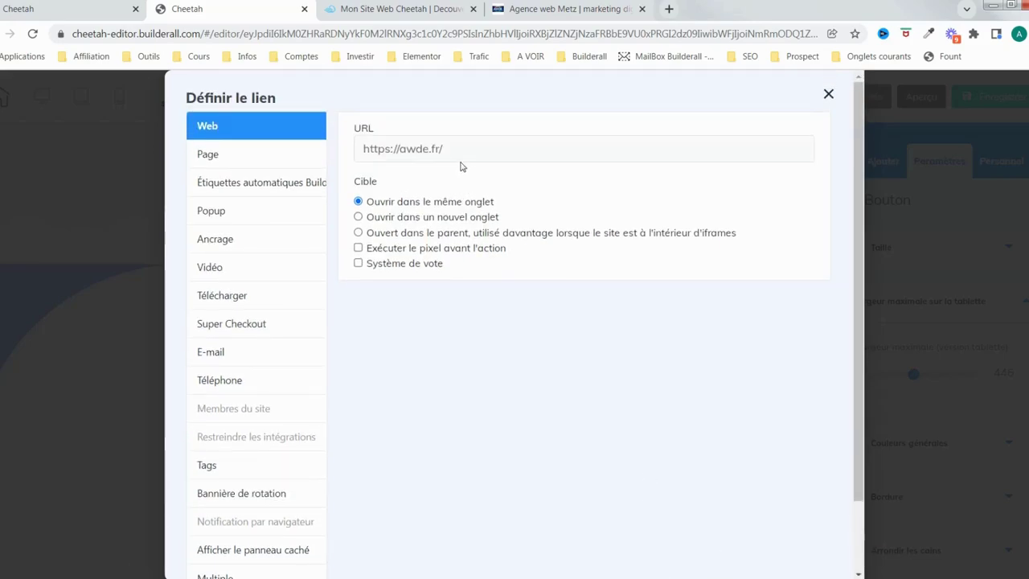
pyautogui.scroll(-3, 838, 510)
pyautogui.click(791, 538)
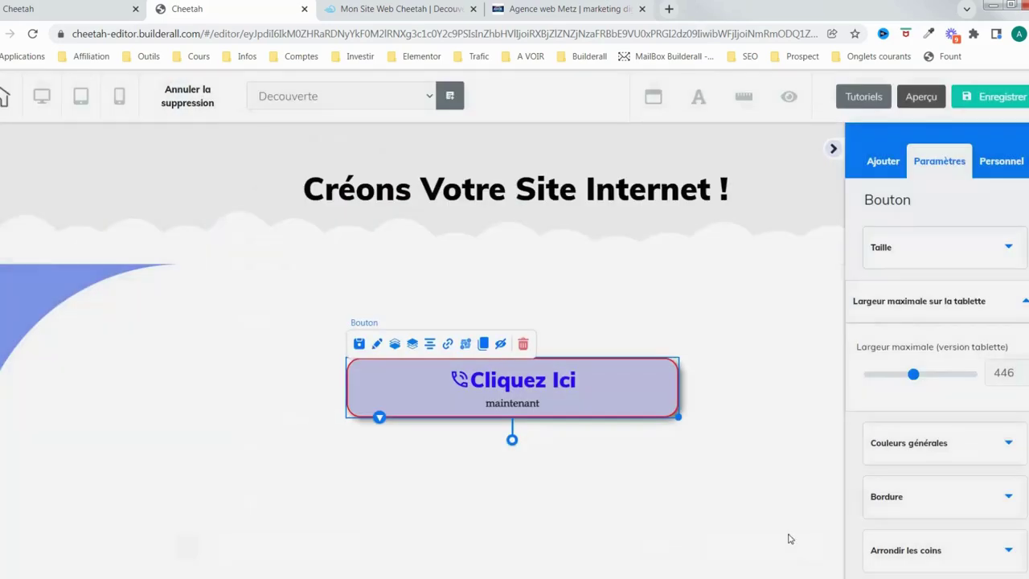
# Save the Decouverte page, publish the site and close the publication dialog
pyautogui.click(997, 97)
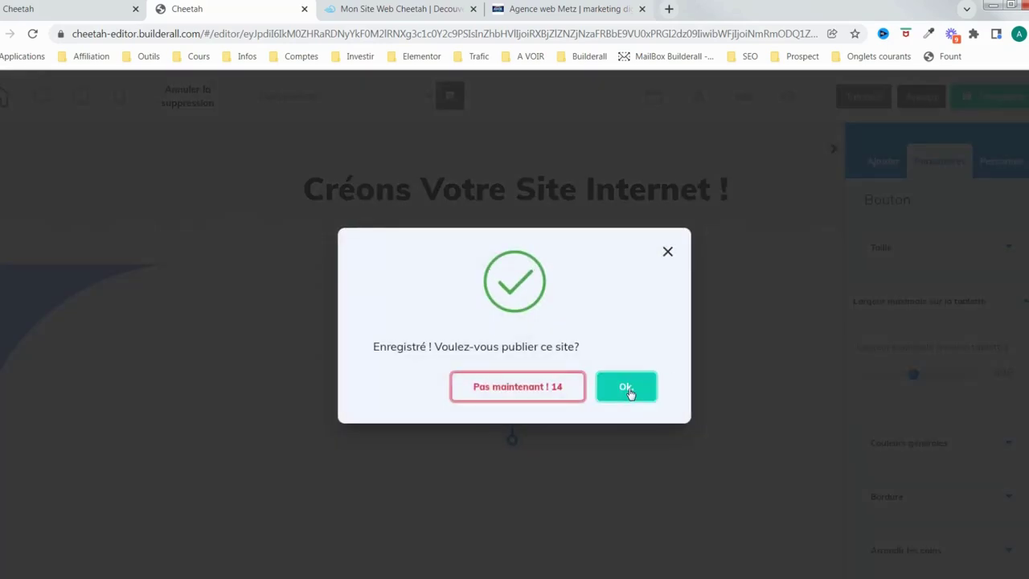
pyautogui.click(626, 389)
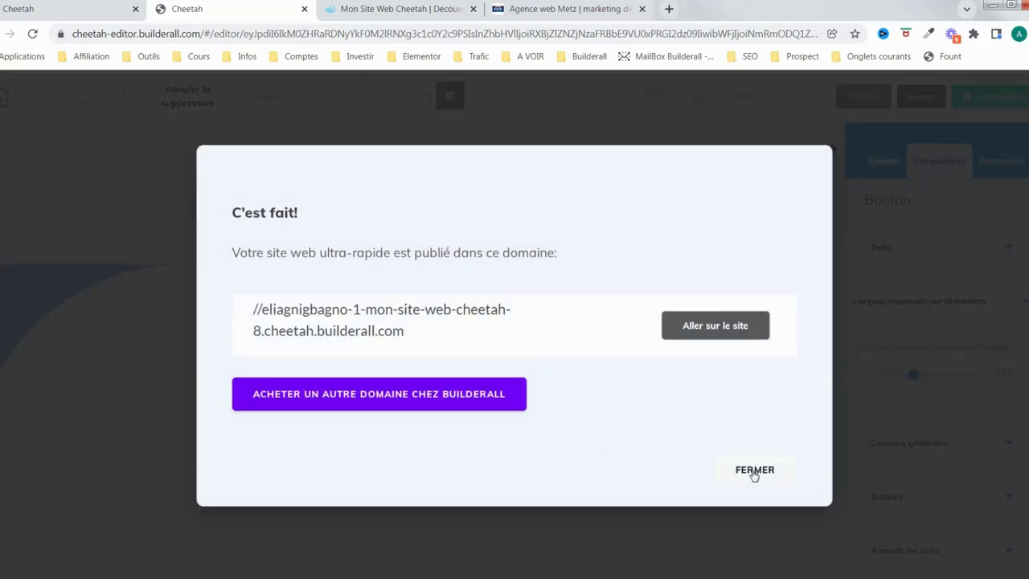
pyautogui.click(754, 471)
# Reload the published Decouverte page and test the "Cliquez Ici" button's link
pyautogui.click(398, 9)
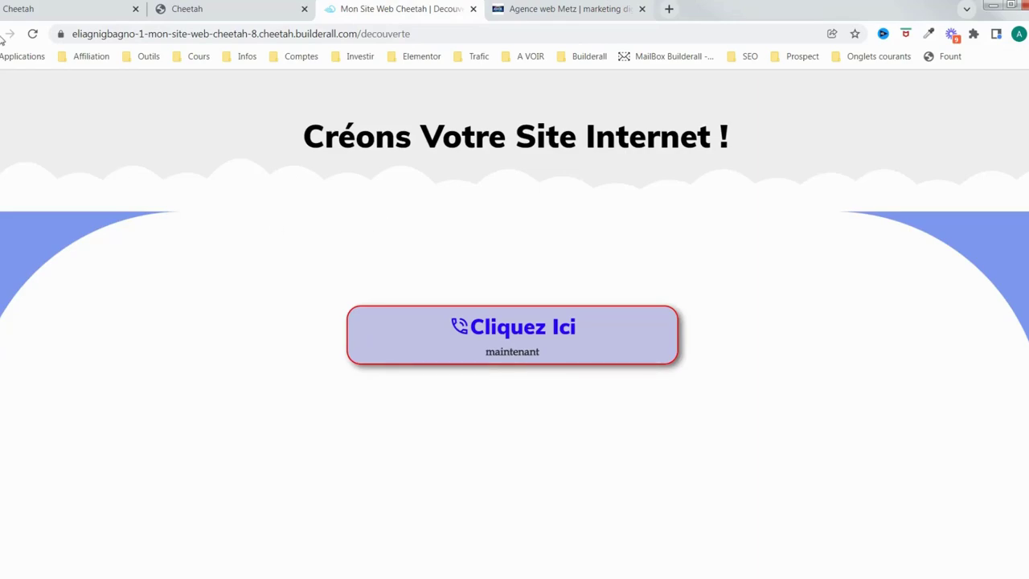
pyautogui.click(32, 33)
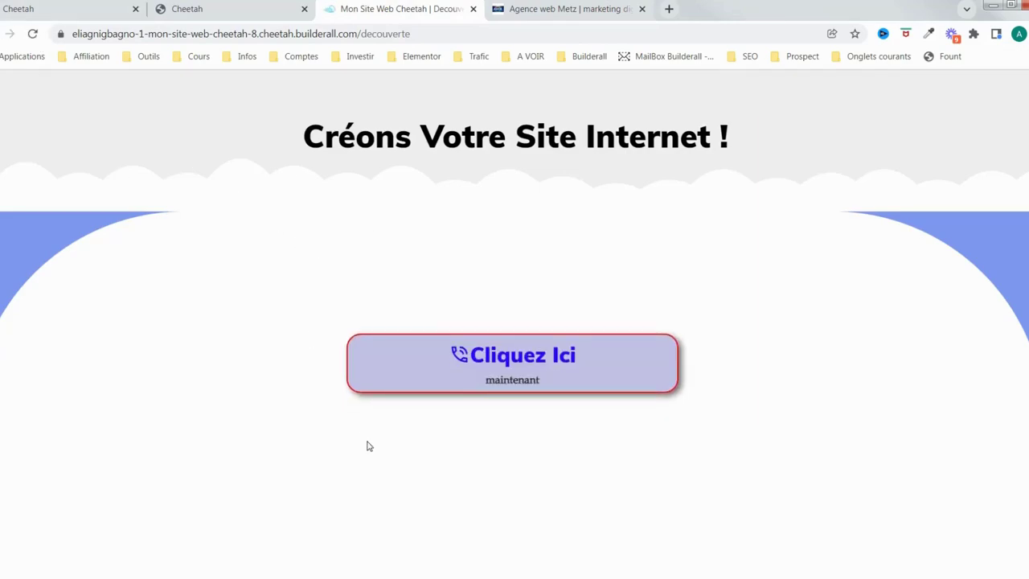
pyautogui.click(499, 357)
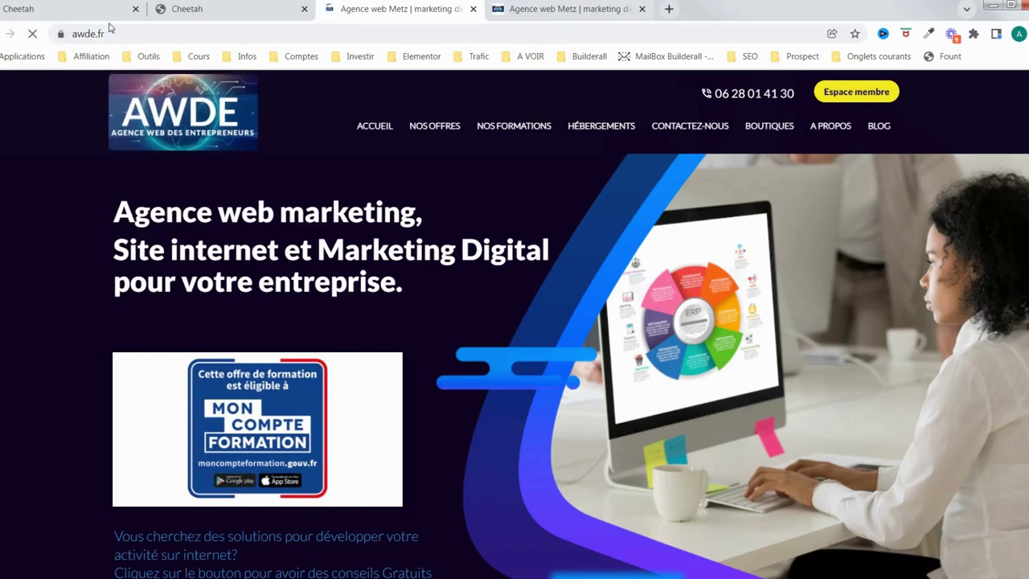
# Return to the page editor and set the button's Web link target to "Ouvrir dans un nouvel onglet", then apply it
pyautogui.hotkey('alt', 'Left')
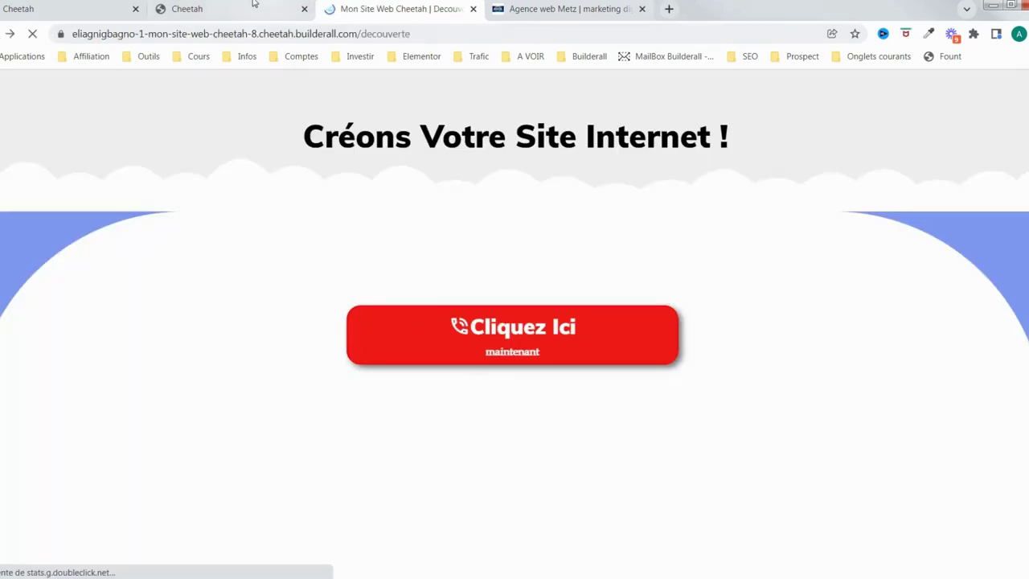
pyautogui.click(236, 9)
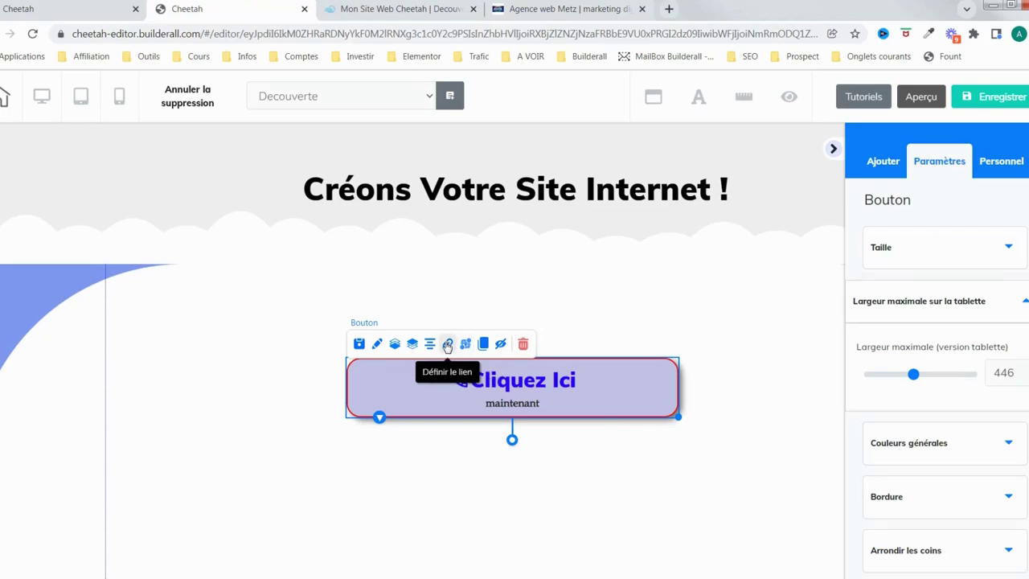
pyautogui.click(447, 346)
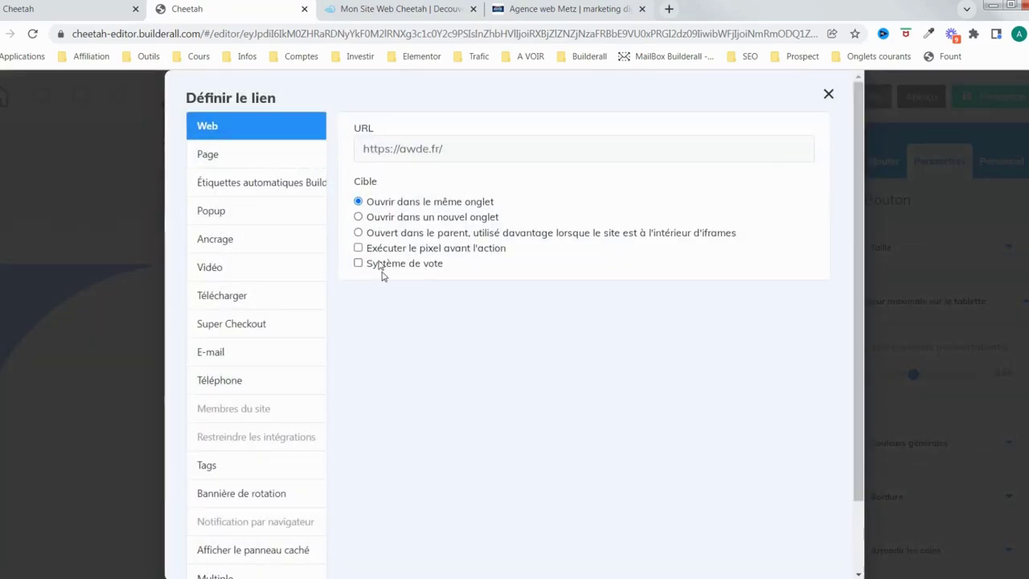
pyautogui.click(358, 217)
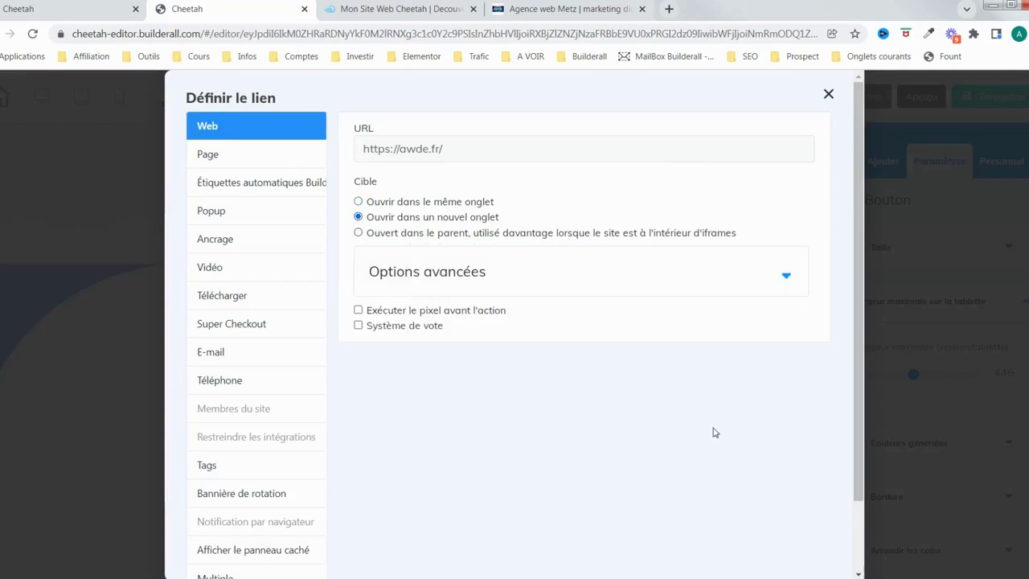
pyautogui.scroll(-1, 723, 451)
pyautogui.click(787, 537)
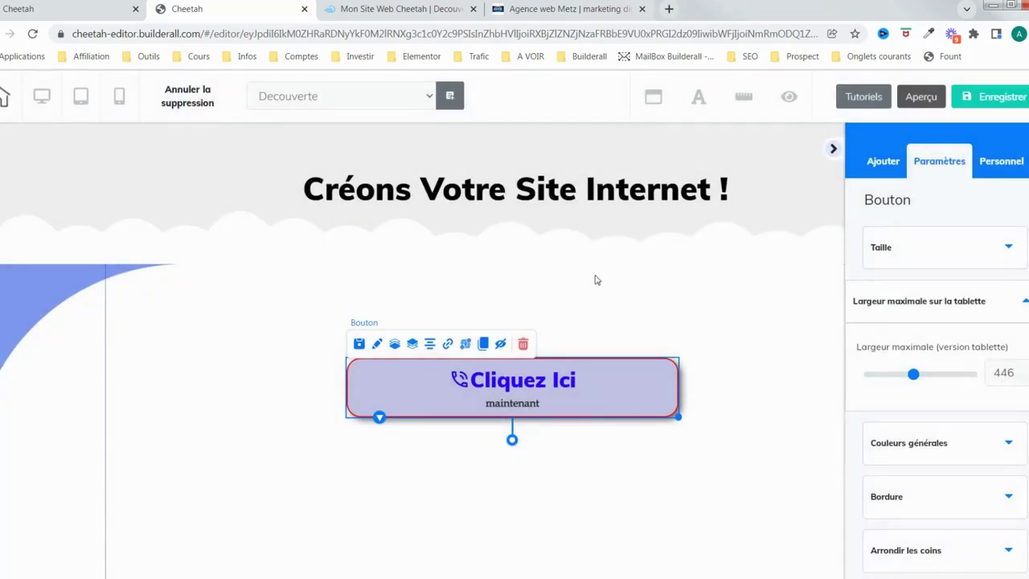
# Save the Decouverte page with the new link target, publish the site and close the publication dialog
pyautogui.click(1004, 98)
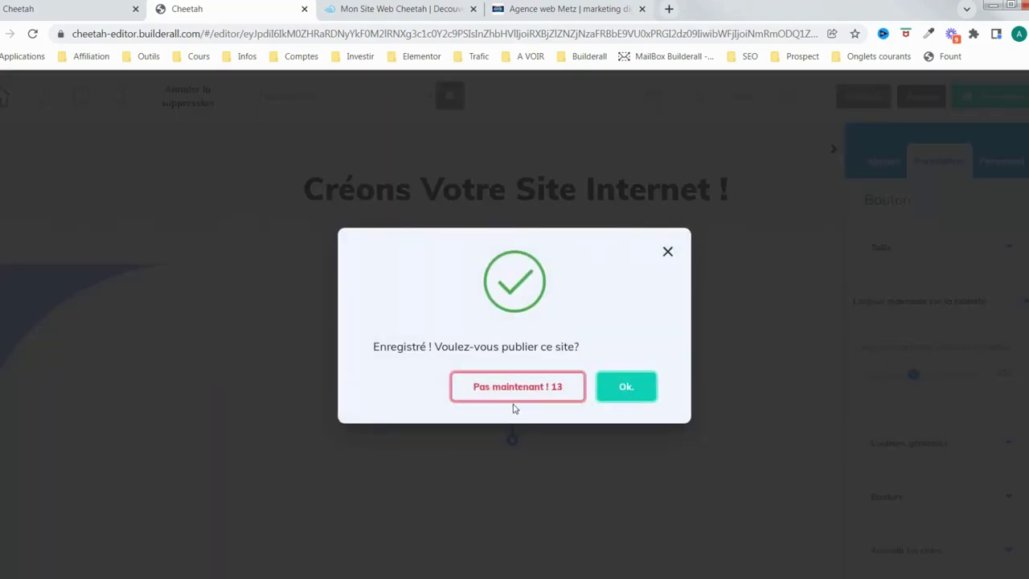
pyautogui.click(267, 337)
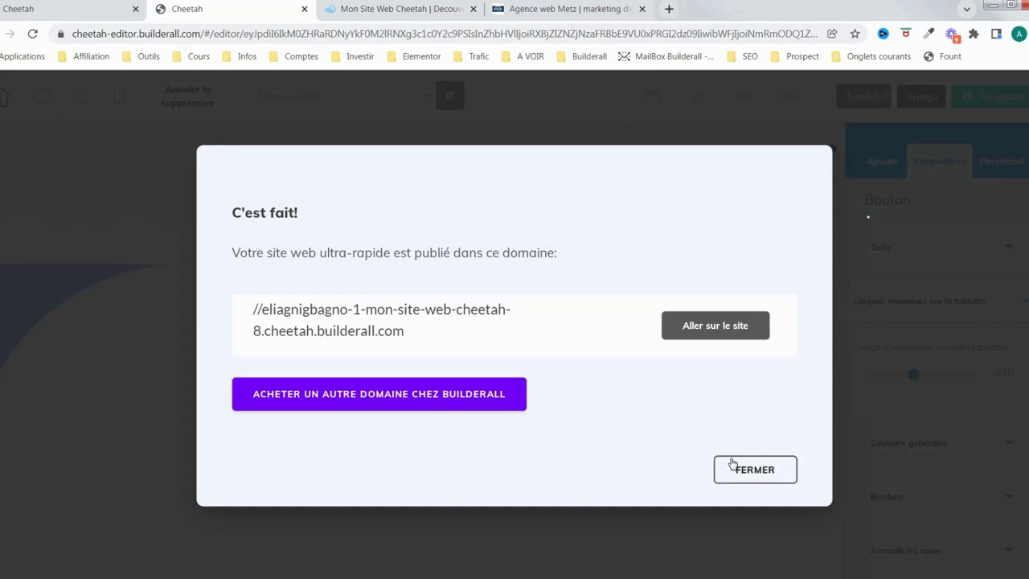
pyautogui.click(728, 404)
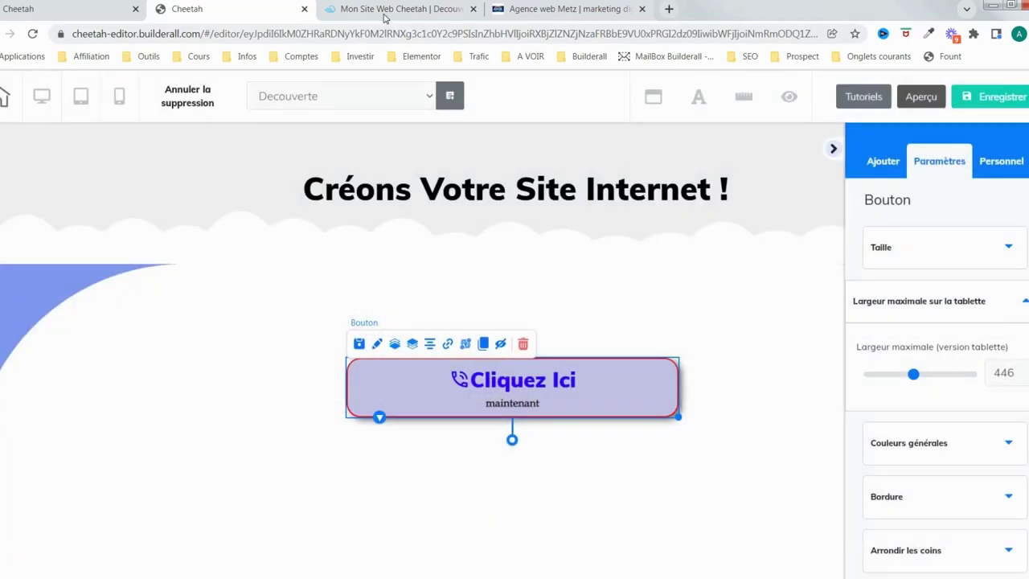
# Reload the published Decouverte page and test whether the "Cliquez Ici" button opens its link in a new tab
pyautogui.click(384, 11)
pyautogui.click(32, 33)
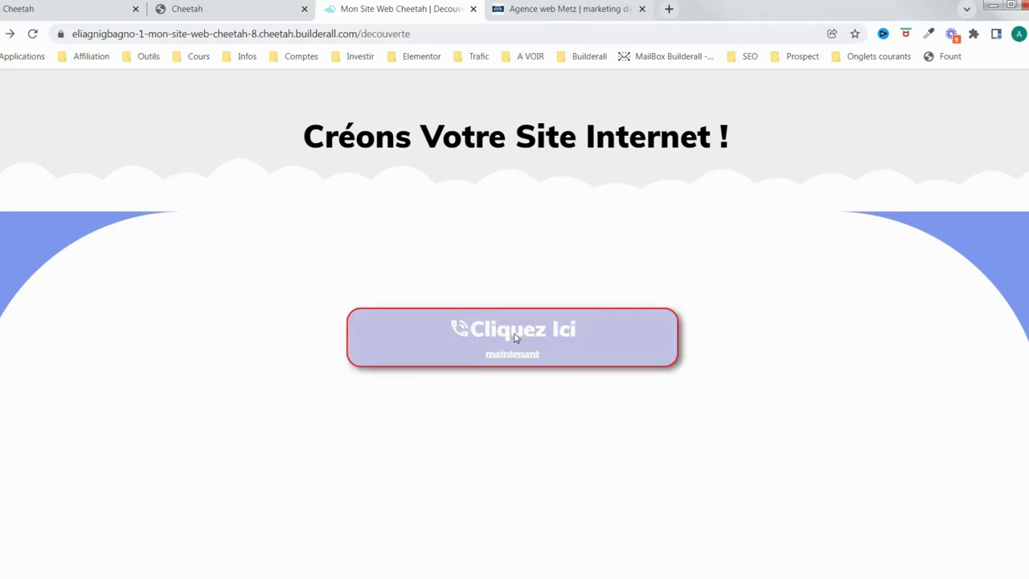
pyautogui.click(482, 353)
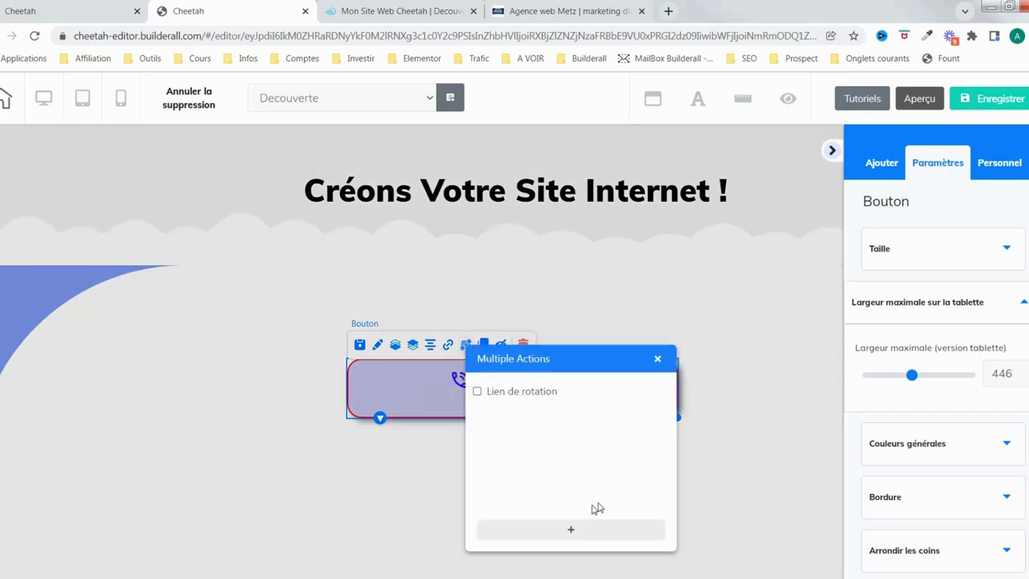
# Add a first entry to the button's Multiple Actions, with the number 2 and the name "1 action"
pyautogui.click(573, 533)
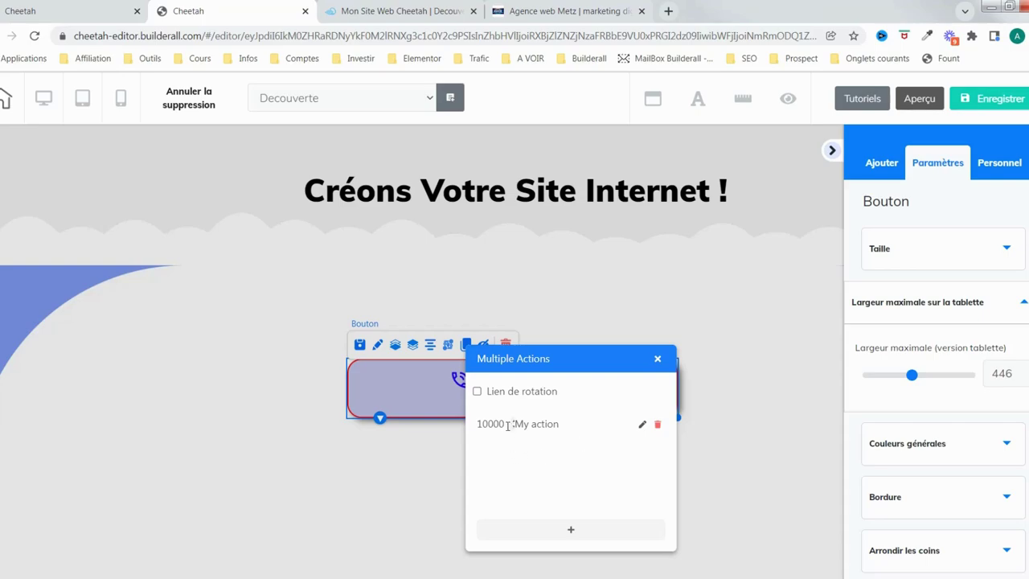
pyautogui.moveTo(505, 423); pyautogui.dragTo(486, 423)
pyautogui.write('2')
pyautogui.moveTo(560, 424); pyautogui.dragTo(515, 424)
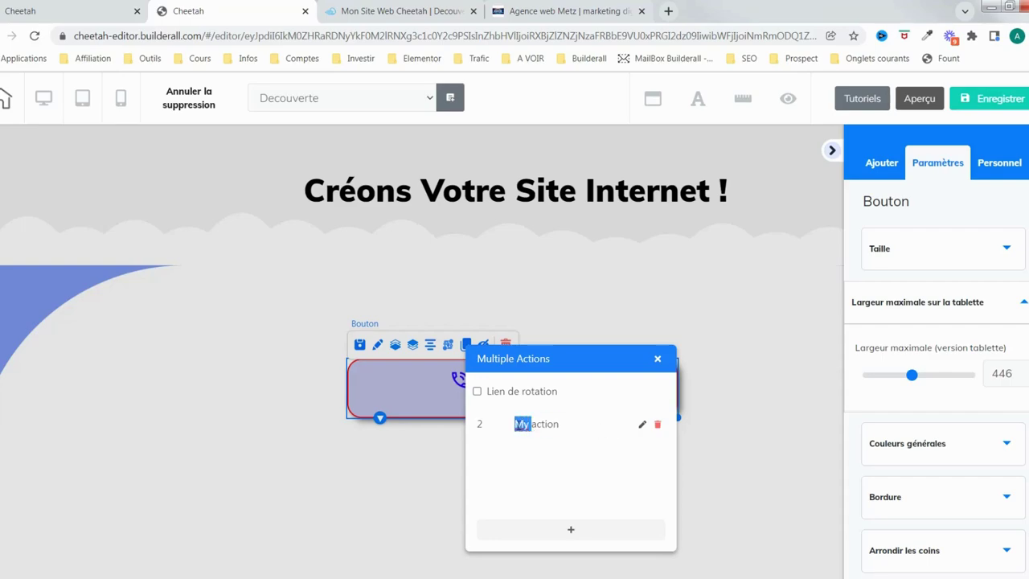
pyautogui.write('1')
pyautogui.click(642, 424)
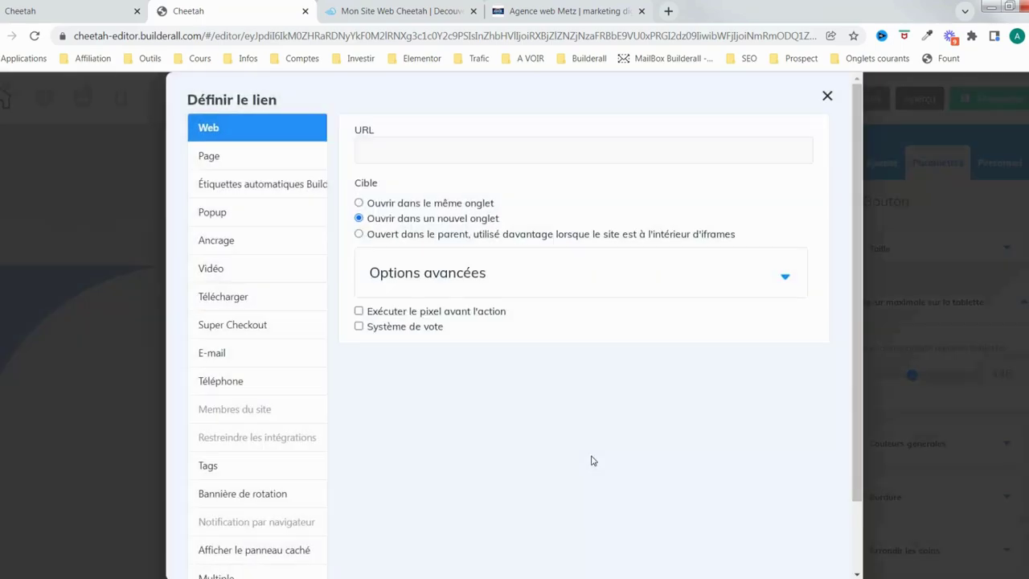
pyautogui.click(378, 153)
pyautogui.rightClick(379, 155)
pyautogui.click(416, 239)
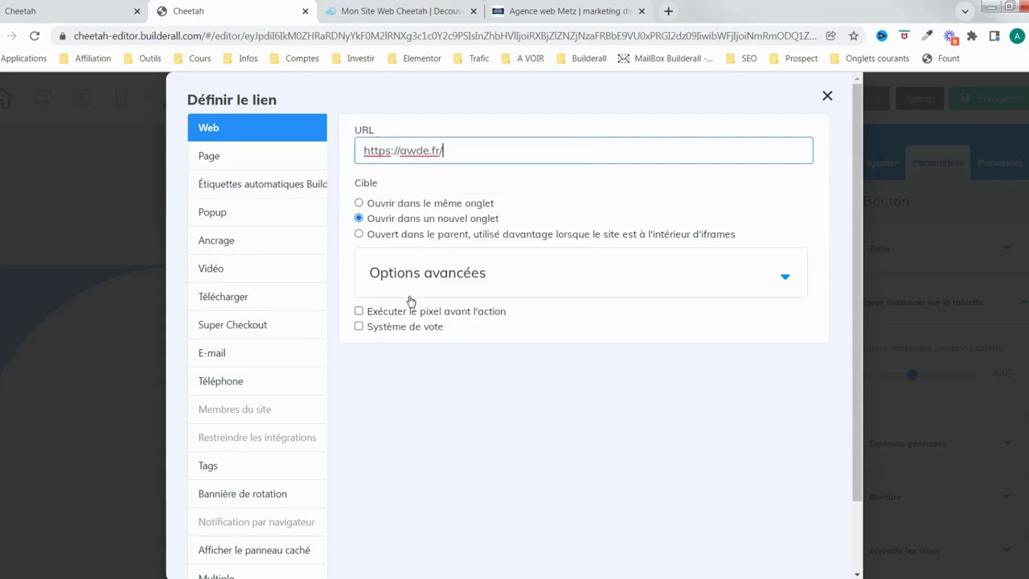
pyautogui.scroll(-1, 489, 466)
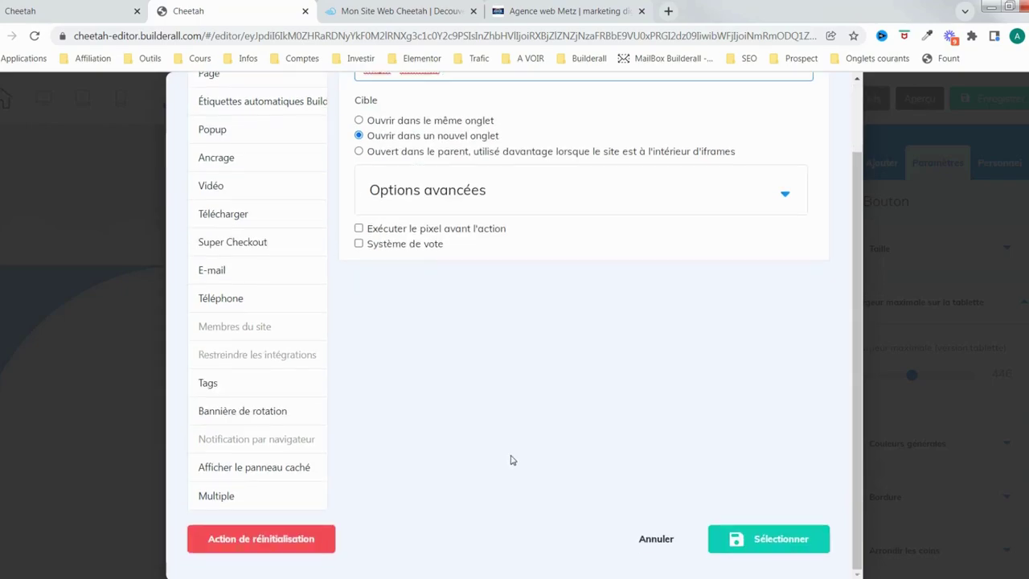
pyautogui.click(770, 544)
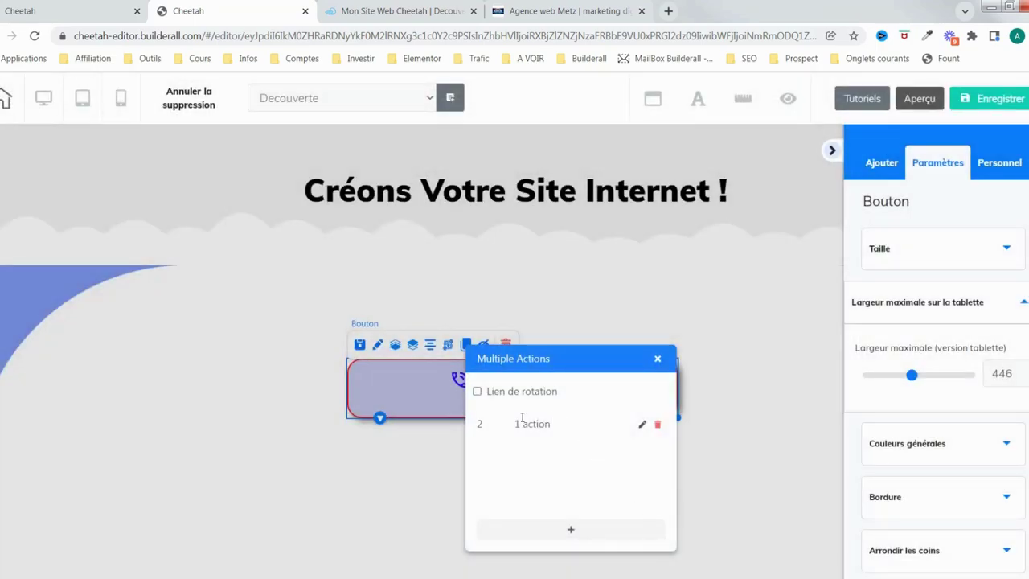
# Add a second entry to the Multiple Actions and set its number to 3
pyautogui.click(577, 531)
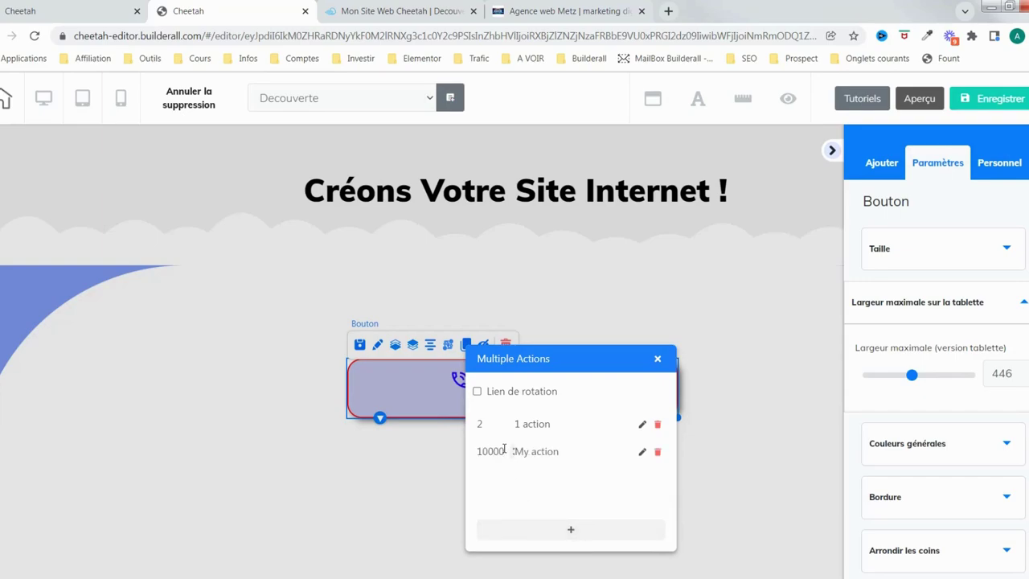
pyautogui.moveTo(512, 452); pyautogui.dragTo(478, 452)
pyautogui.write('2')
# Link the "My action" entry to the Accueil page, opening in a new tab, and enable "Lien de rotation"
pyautogui.click(642, 451)
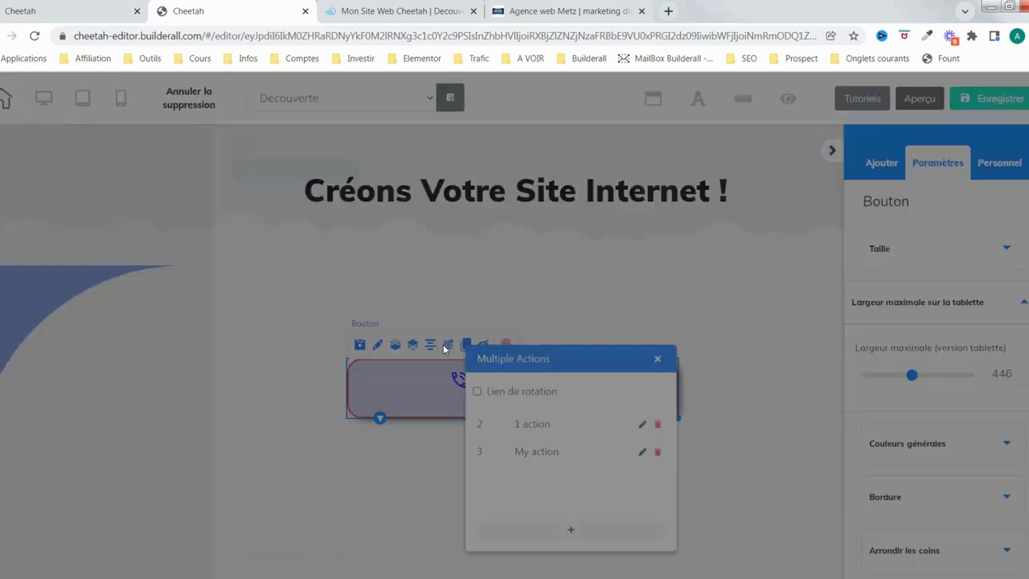
pyautogui.click(233, 158)
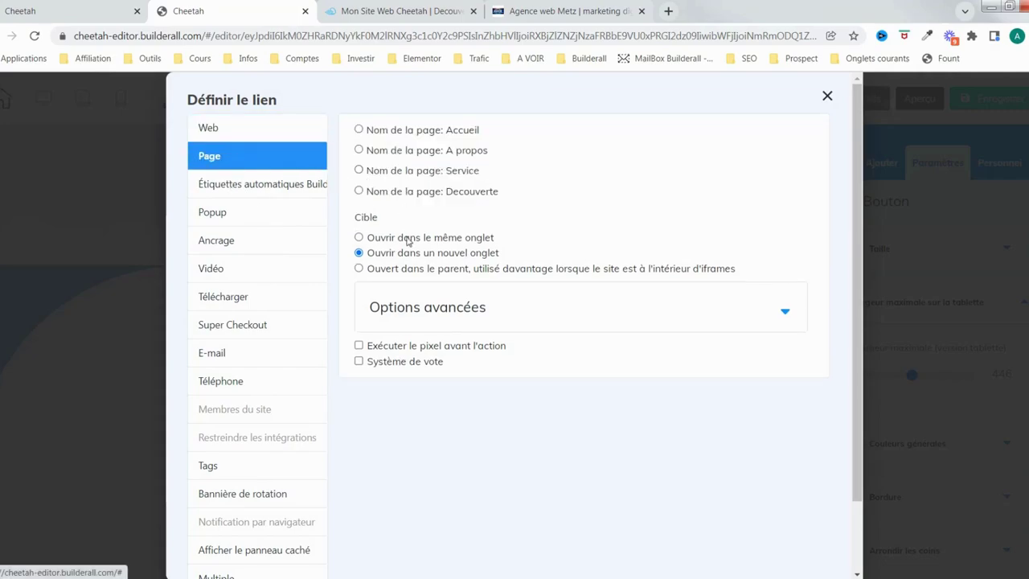
pyautogui.click(359, 130)
pyautogui.scroll(-3, 592, 409)
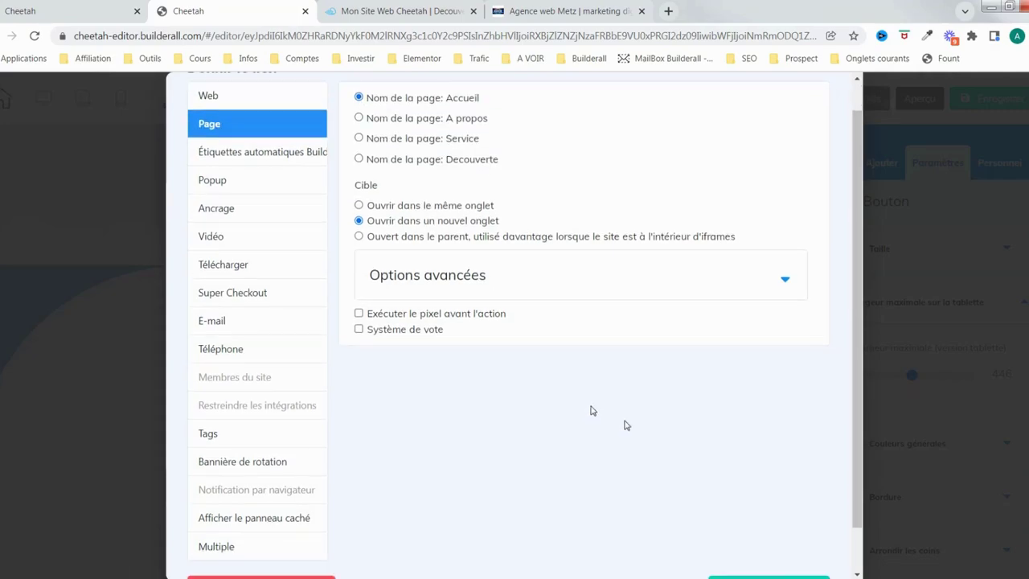
pyautogui.click(770, 545)
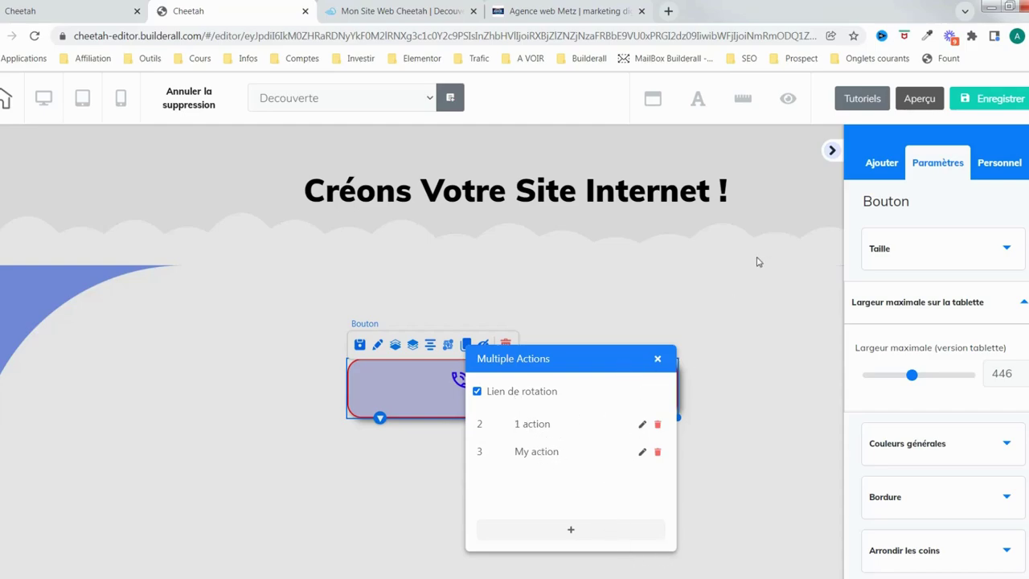
# Save the page with the rotating actions, publish the site and close the publication dialog
pyautogui.click(997, 100)
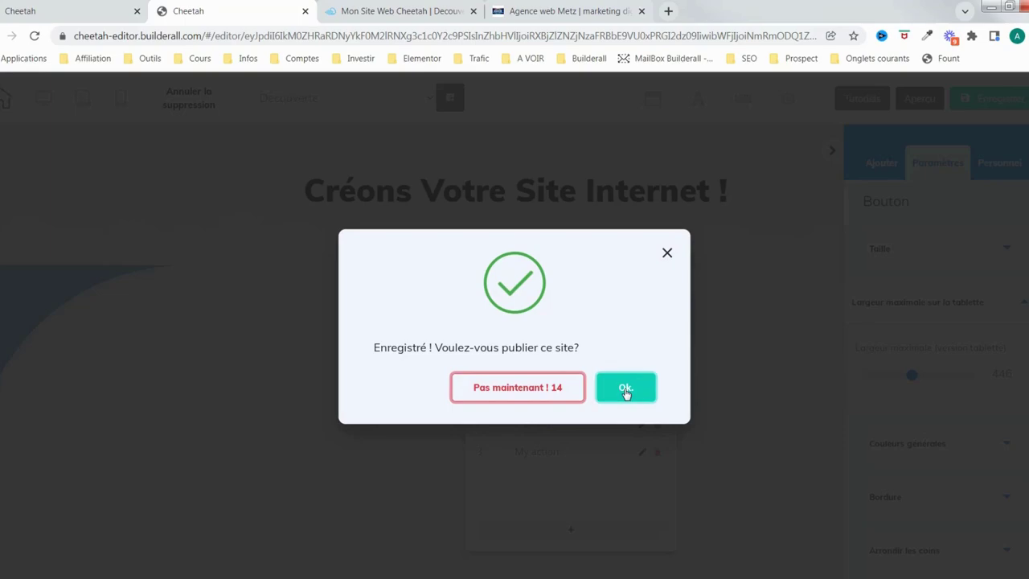
pyautogui.click(625, 389)
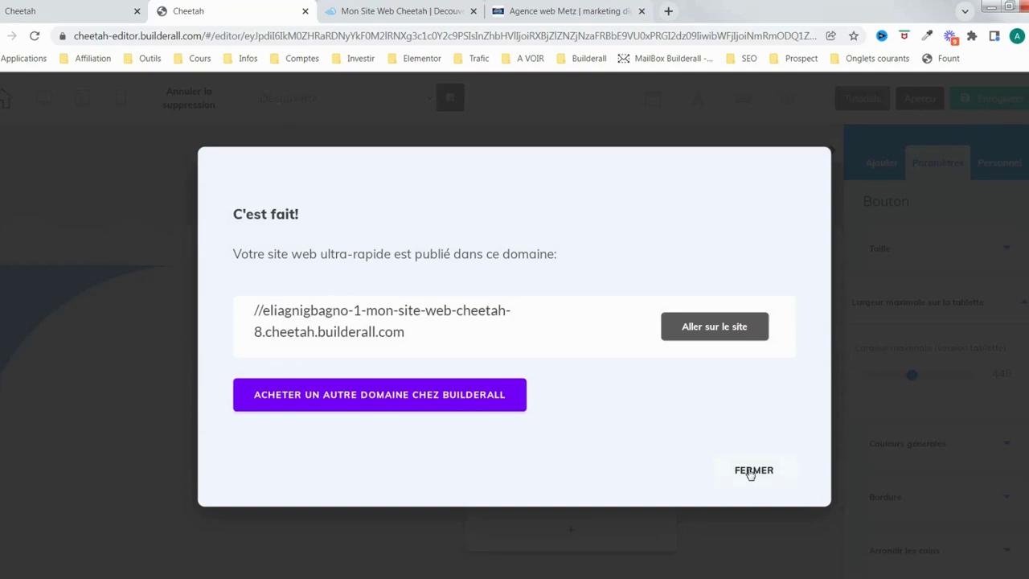
pyautogui.click(752, 471)
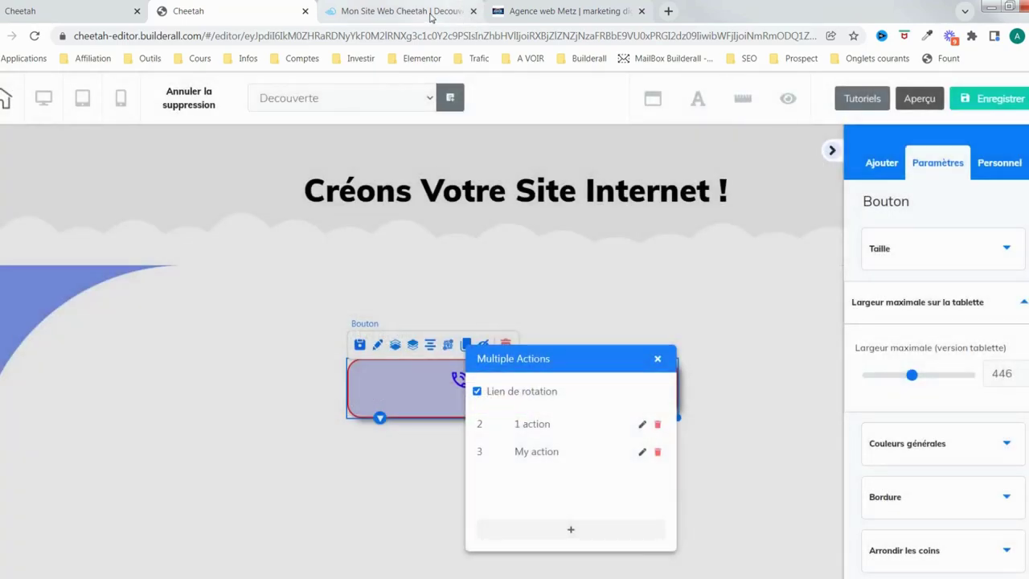
# Reload the published Decouverte page and test the "Cliquez Ici" button repeatedly to check the rotation between awde.fr and the Accueil page
pyautogui.click(398, 12)
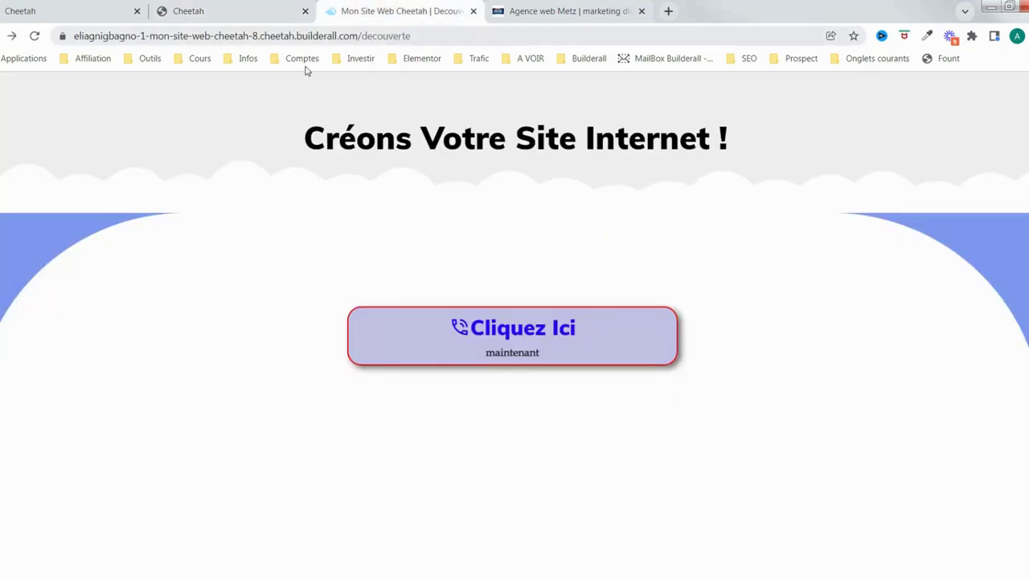
pyautogui.click(34, 36)
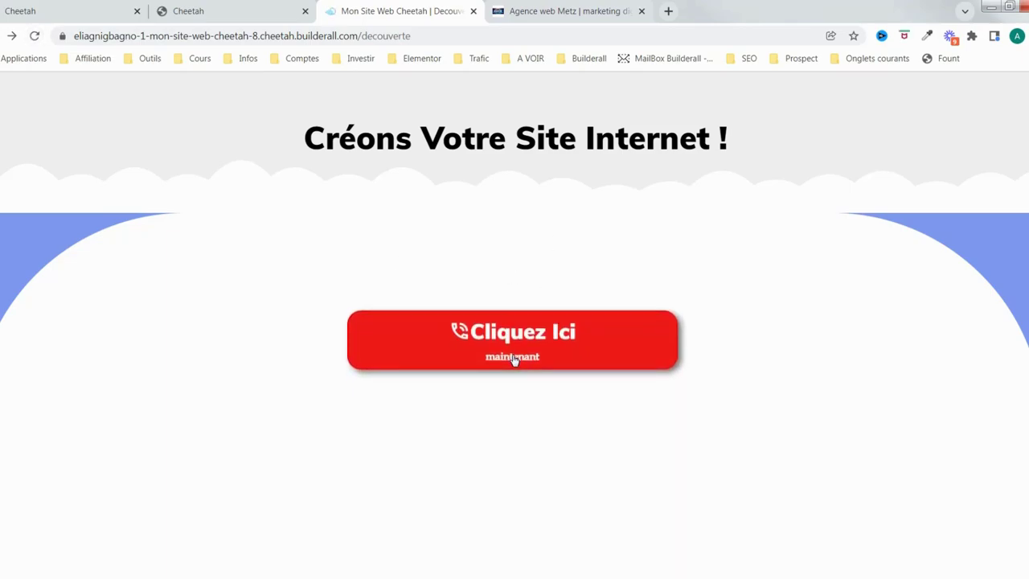
pyautogui.click(513, 358)
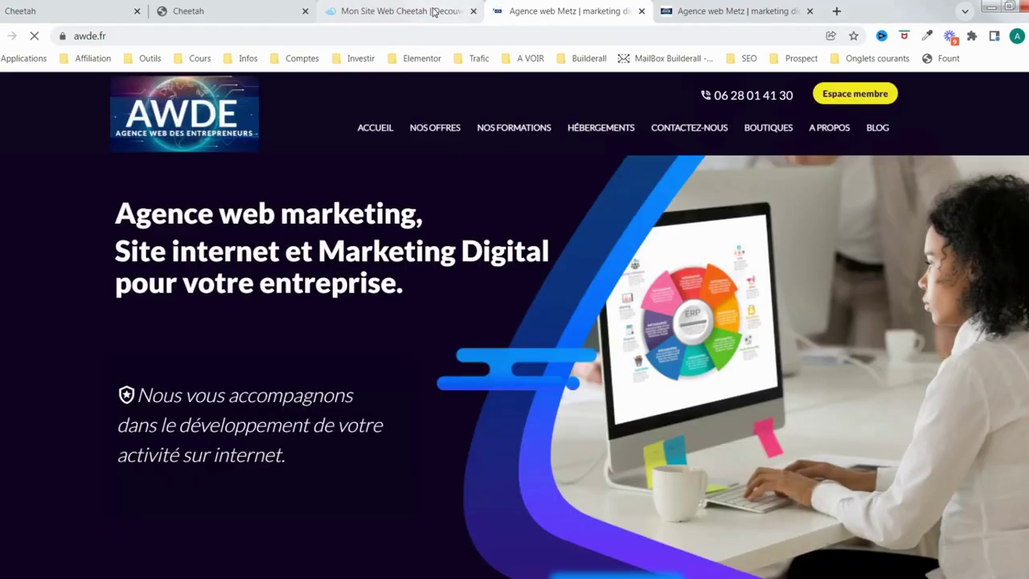
pyautogui.click(398, 11)
pyautogui.click(509, 335)
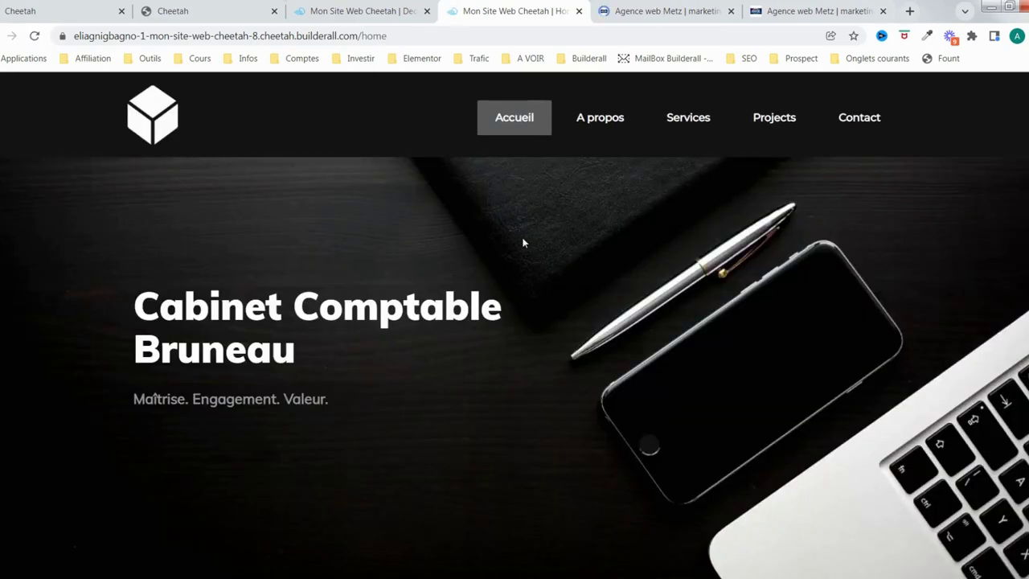
pyautogui.click(362, 15)
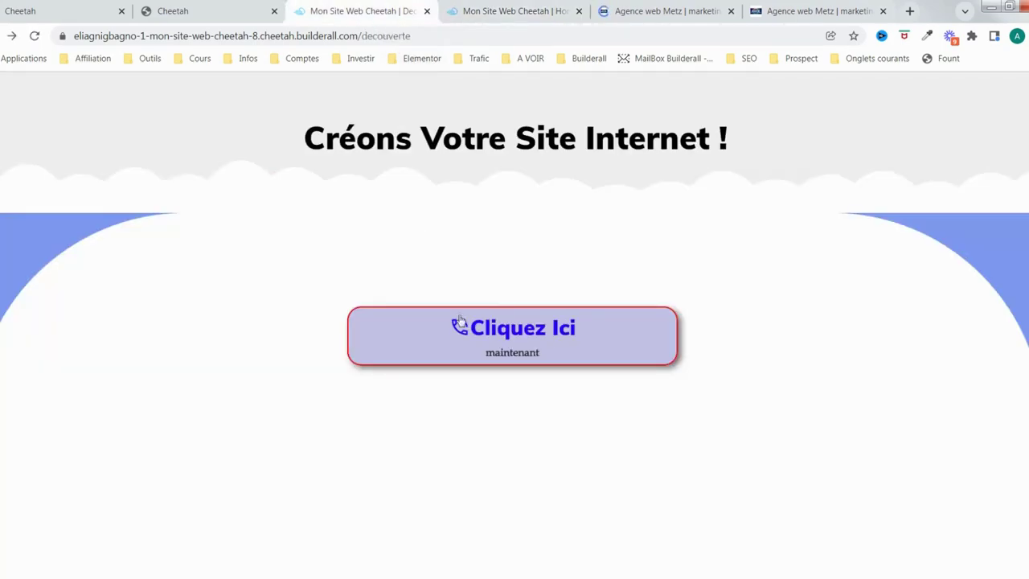
pyautogui.click(524, 351)
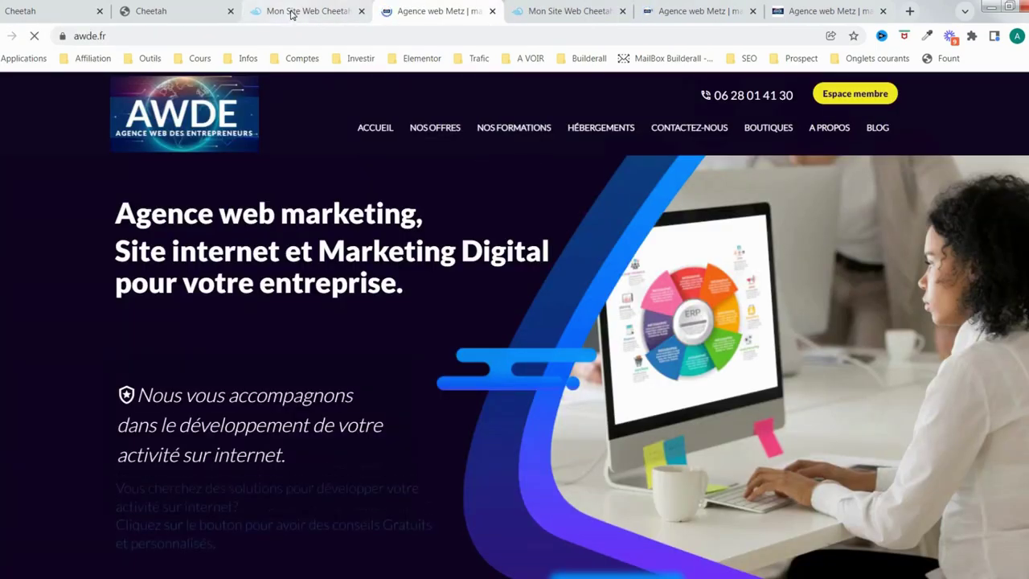
pyautogui.click(294, 11)
pyautogui.click(490, 351)
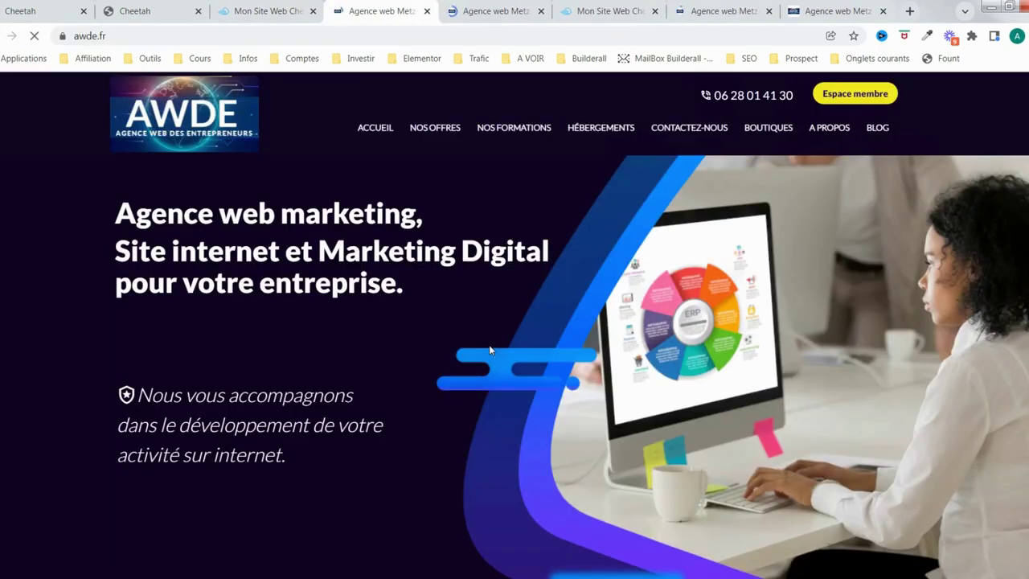
pyautogui.click(270, 11)
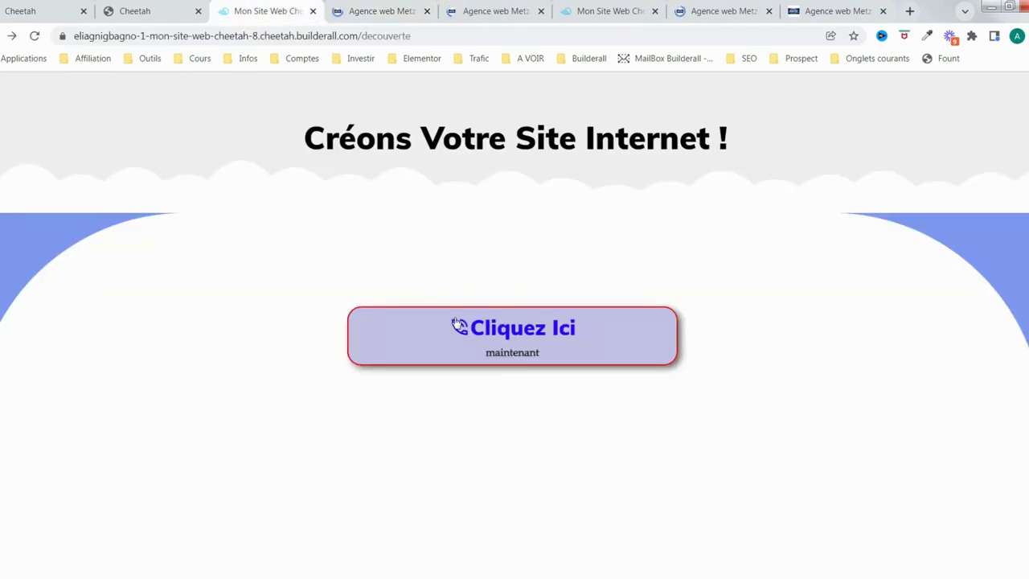
pyautogui.click(489, 341)
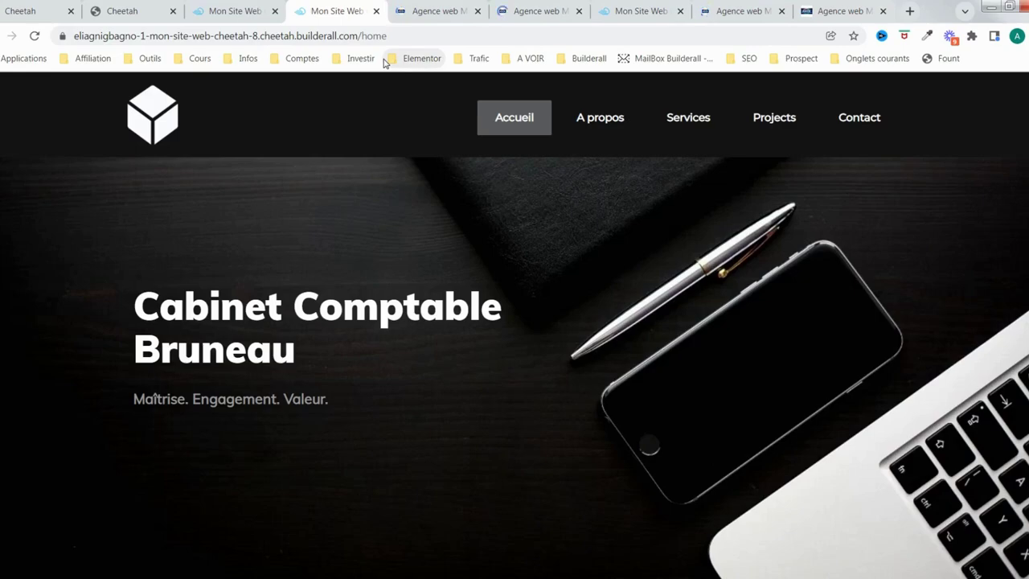
pyautogui.click(244, 12)
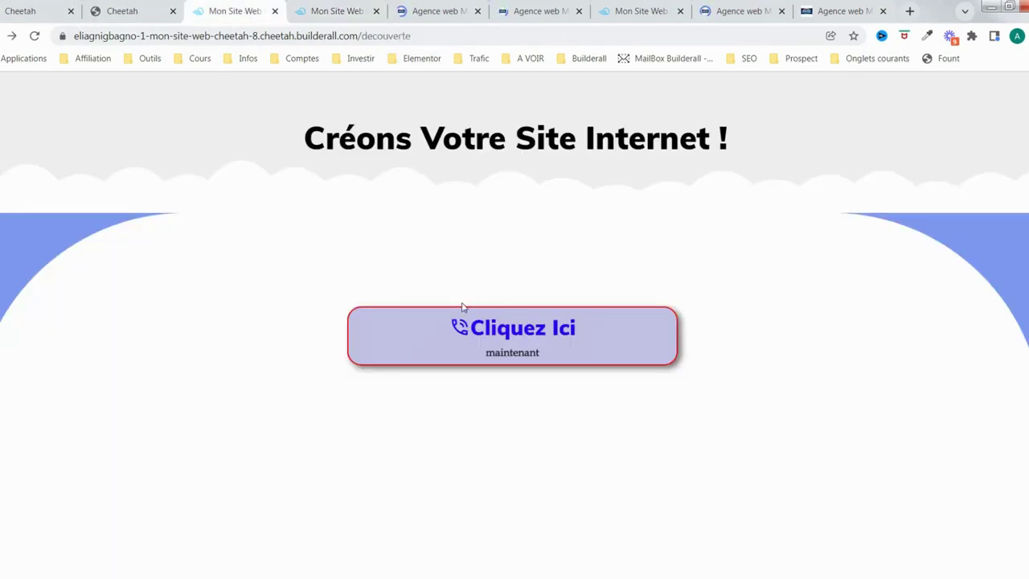
pyautogui.click(486, 341)
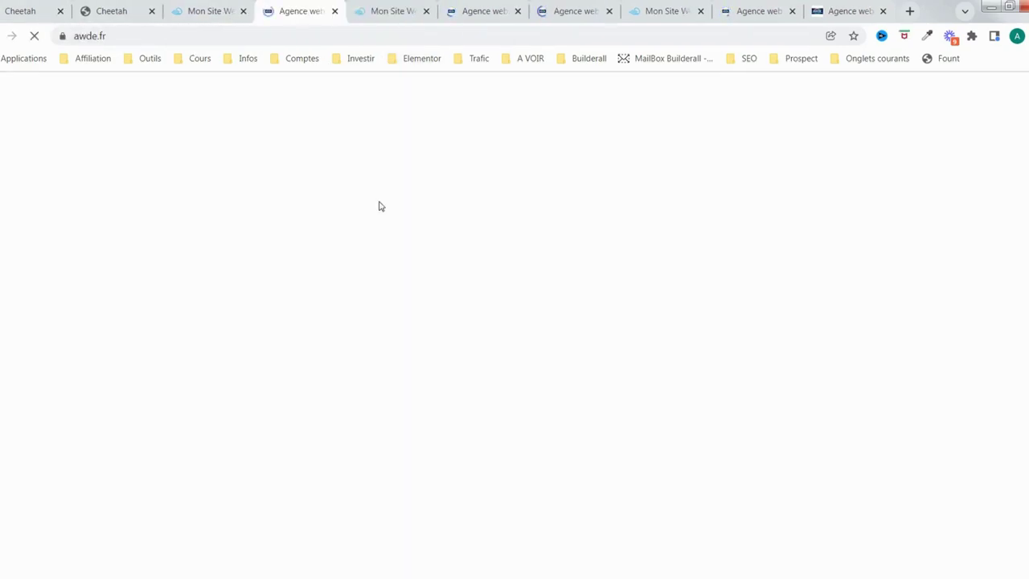
pyautogui.click(201, 12)
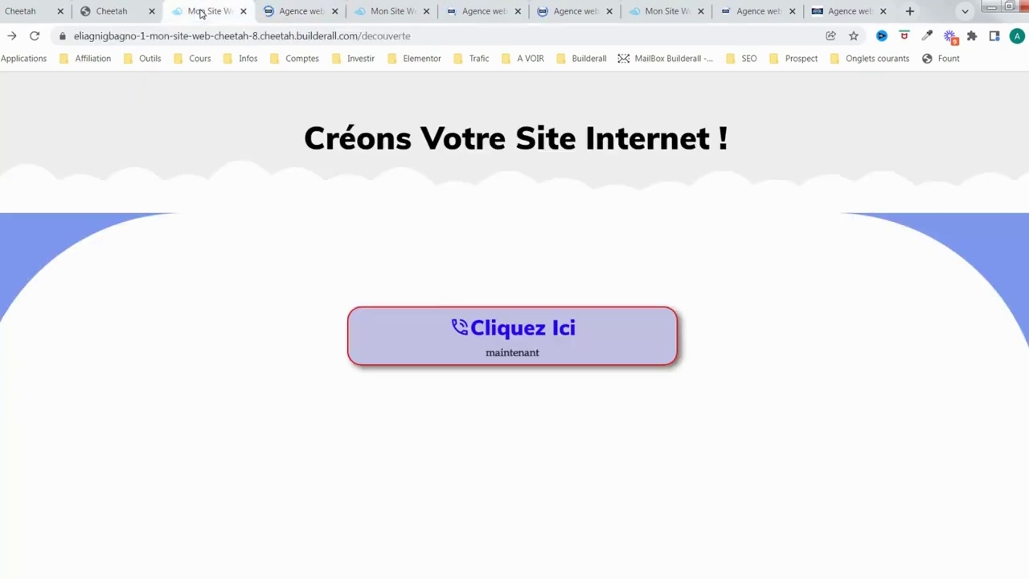
pyautogui.click(515, 342)
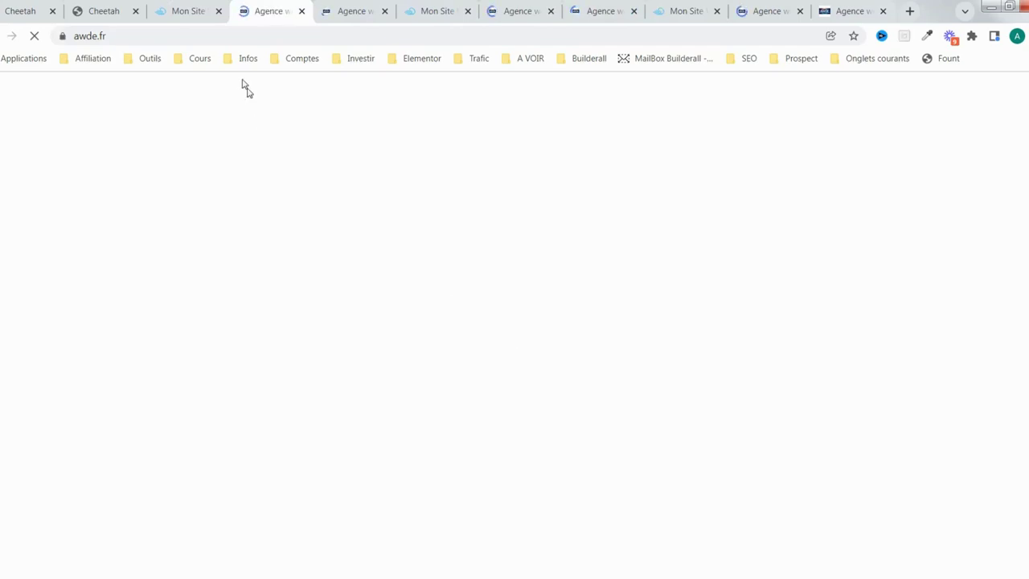
pyautogui.click(191, 12)
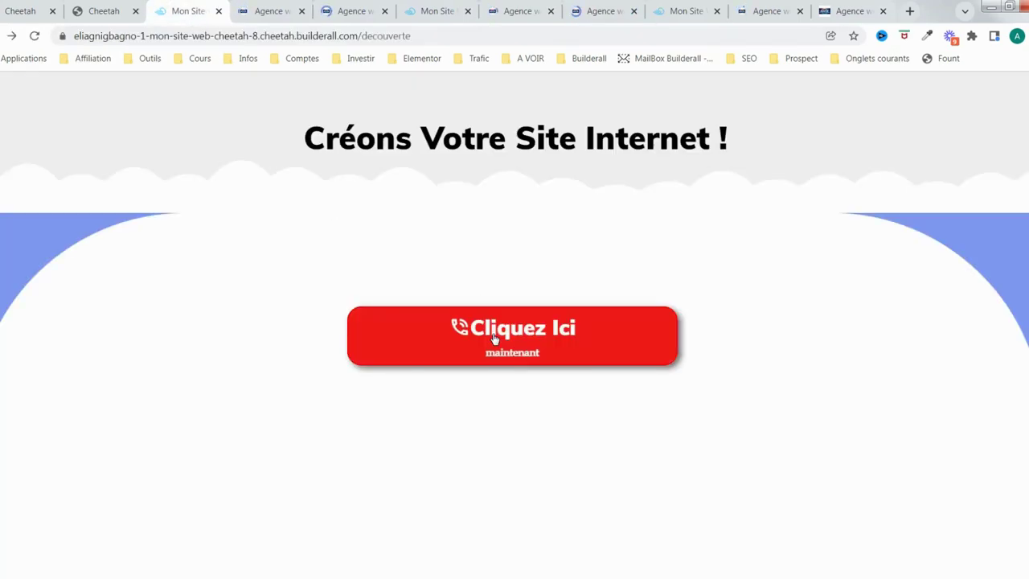